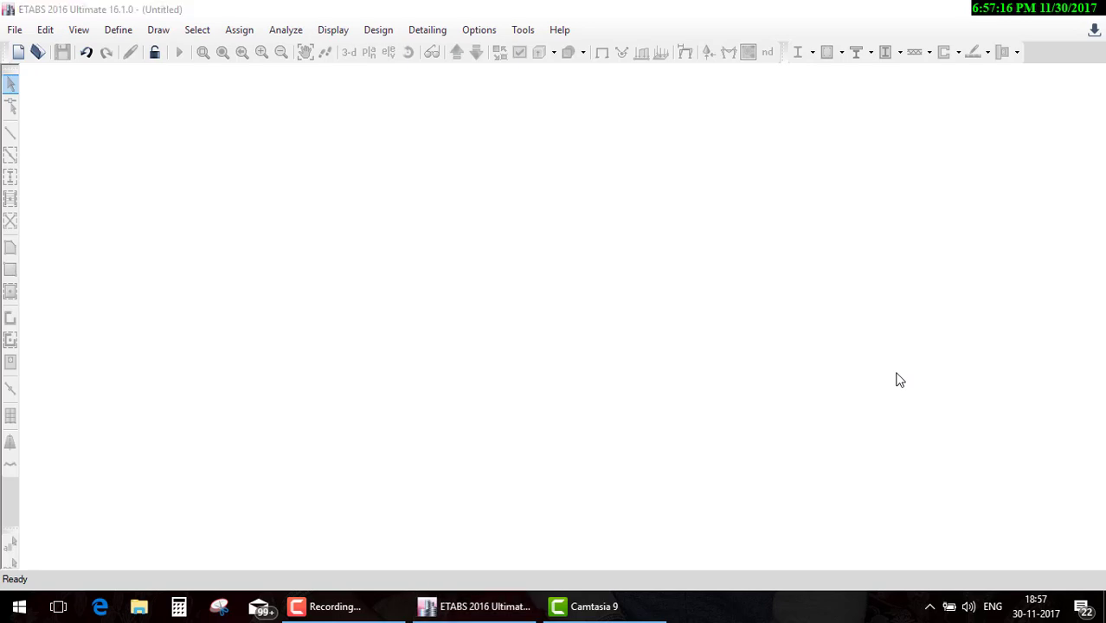
Step: Open the Help documentation library and expand Verification to list the Analysis examples 1–15
left_click(560, 30)
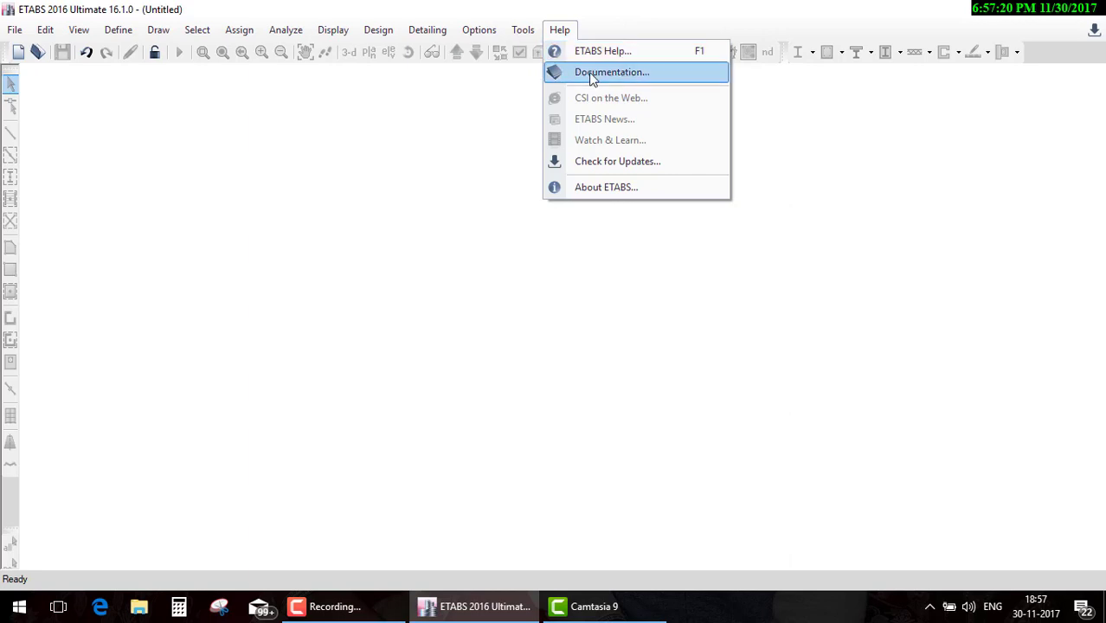
left_click(589, 71)
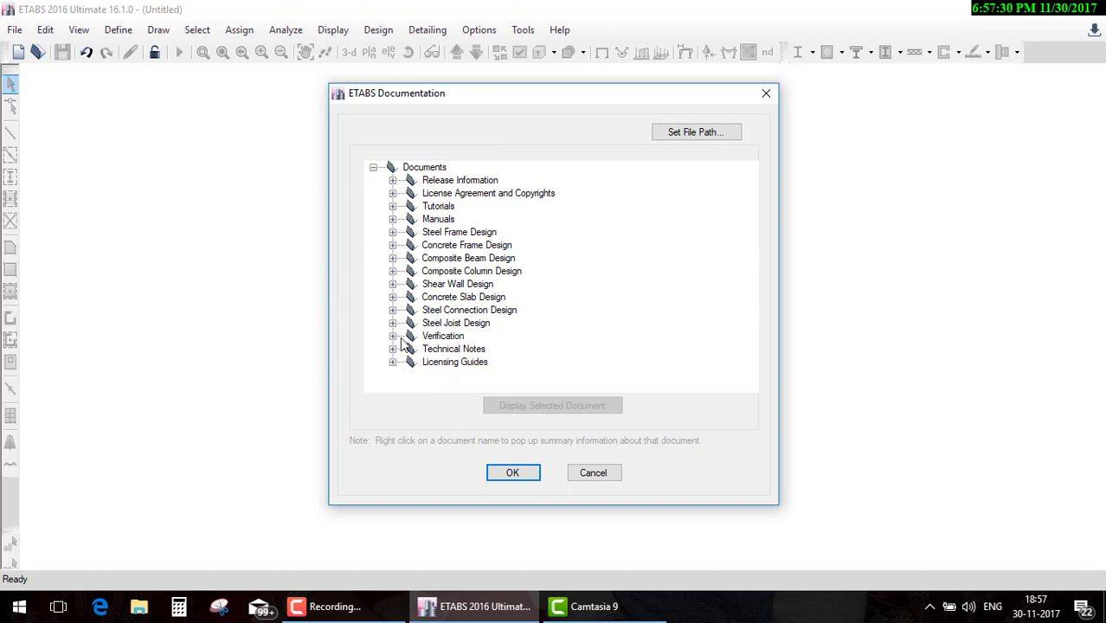
double_click(394, 337)
double_click(394, 337)
left_click(393, 337)
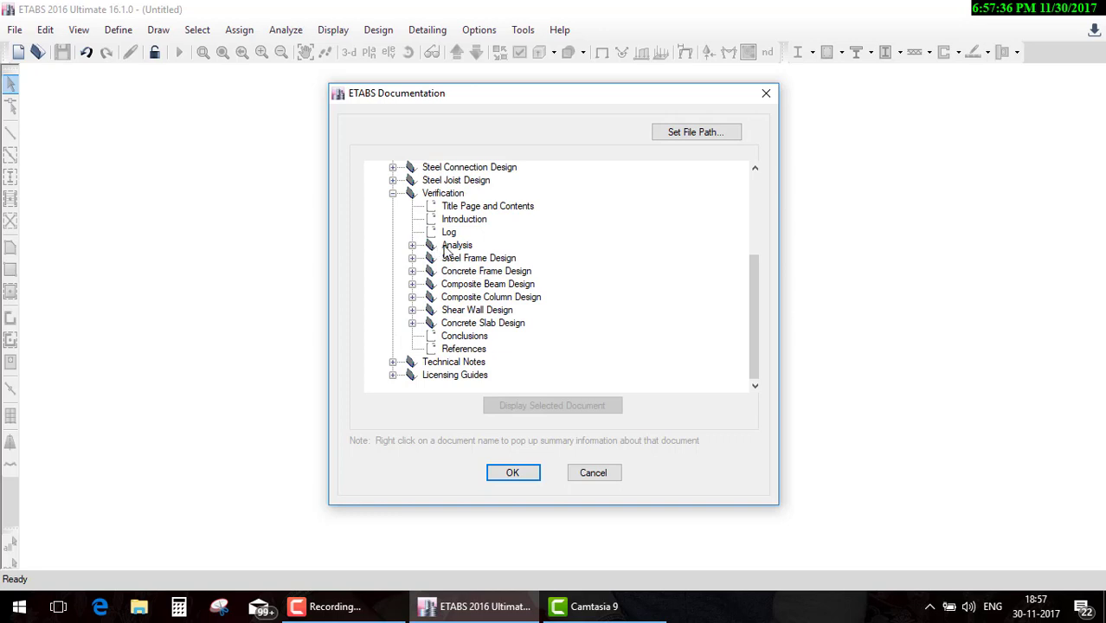
left_click(473, 252)
left_click(490, 264)
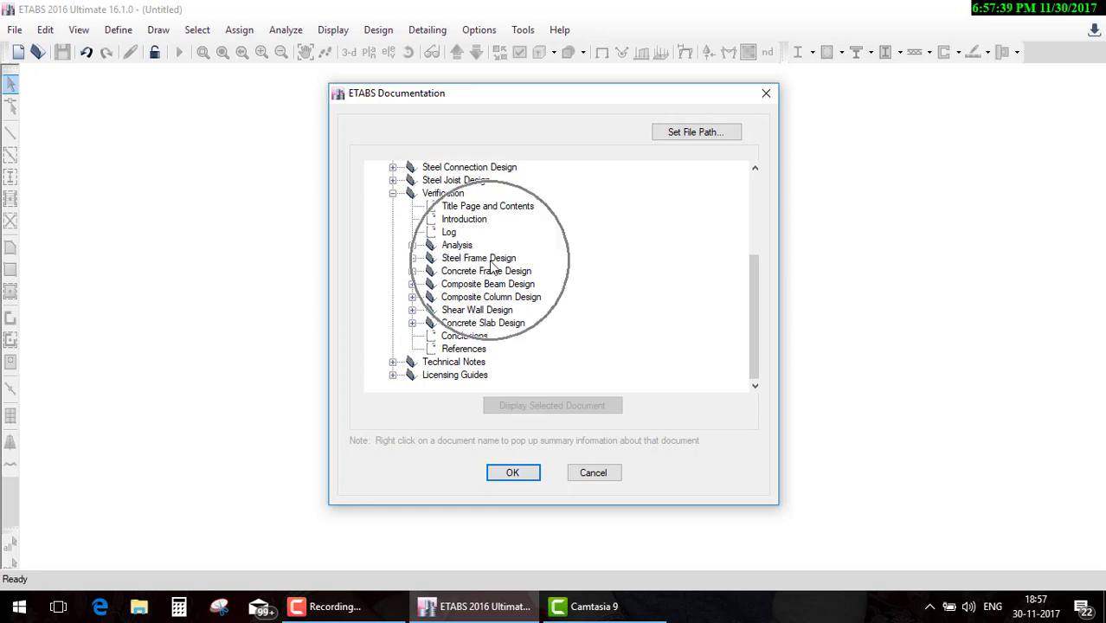
left_click(499, 288)
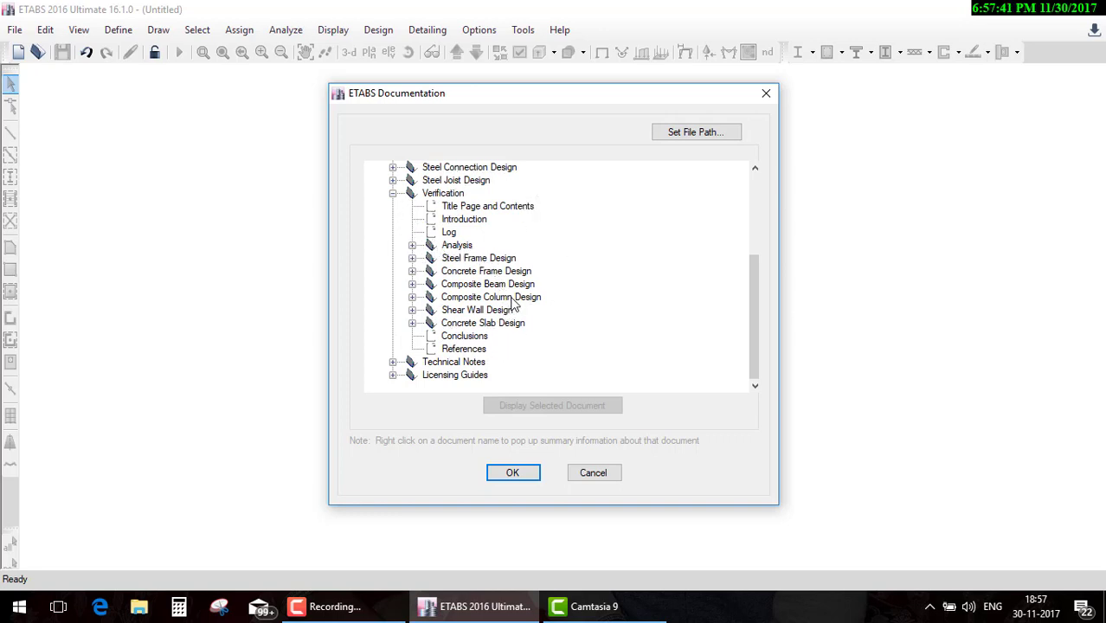
left_click(499, 323)
Step: Expand the Analysis, Steel Frame Design and Concrete Frame Design verification categories
left_click(413, 246)
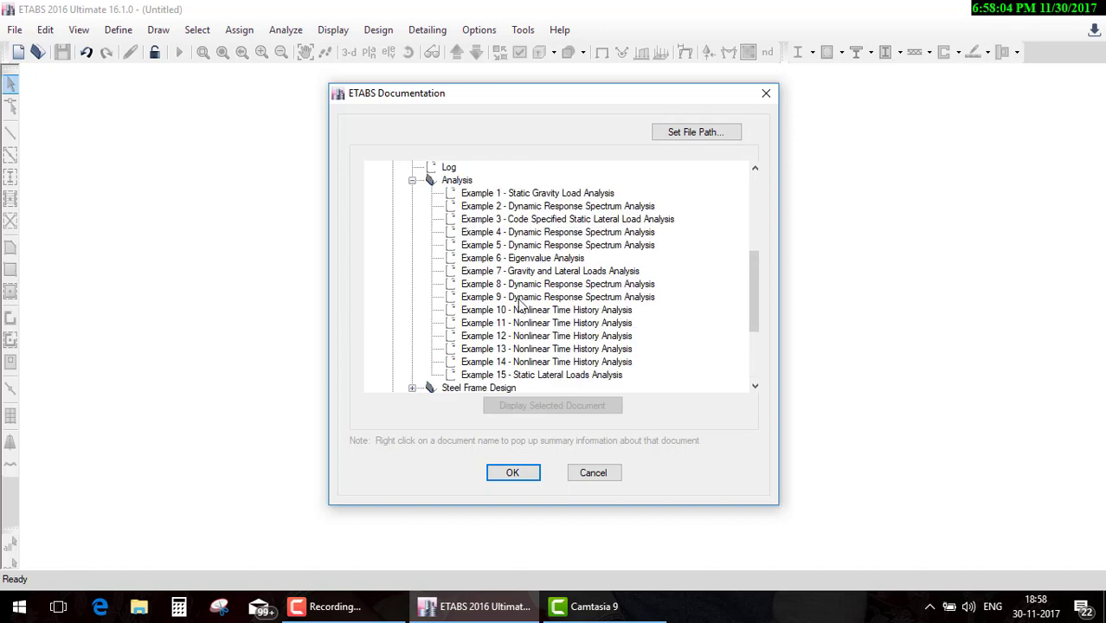
scroll(523, 307, "down", 2)
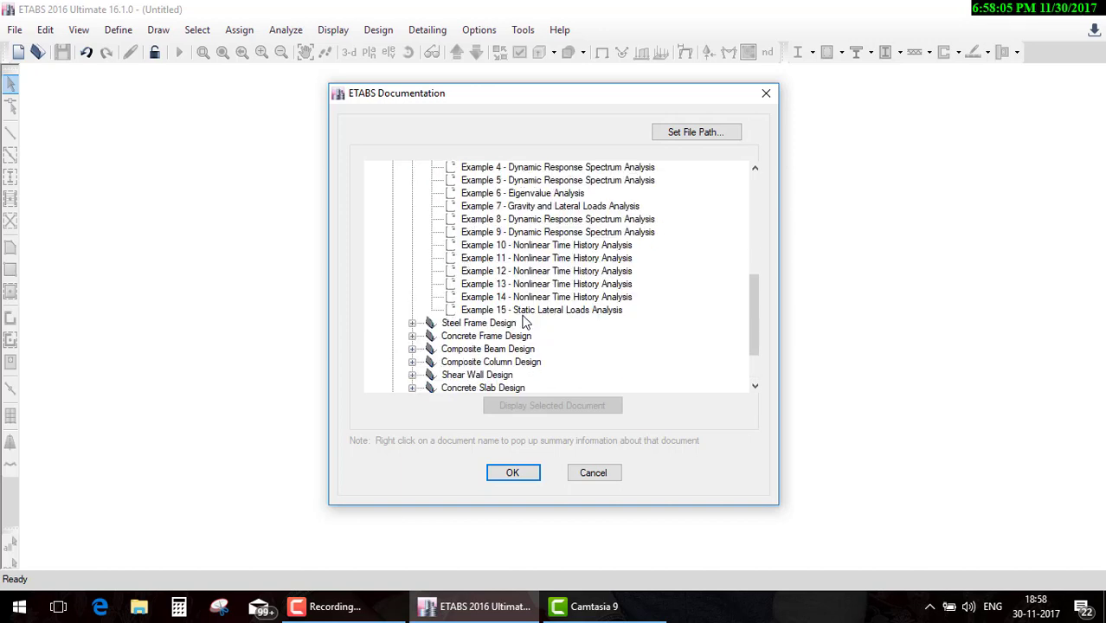
left_click(412, 323)
scroll(511, 294, "down", 5)
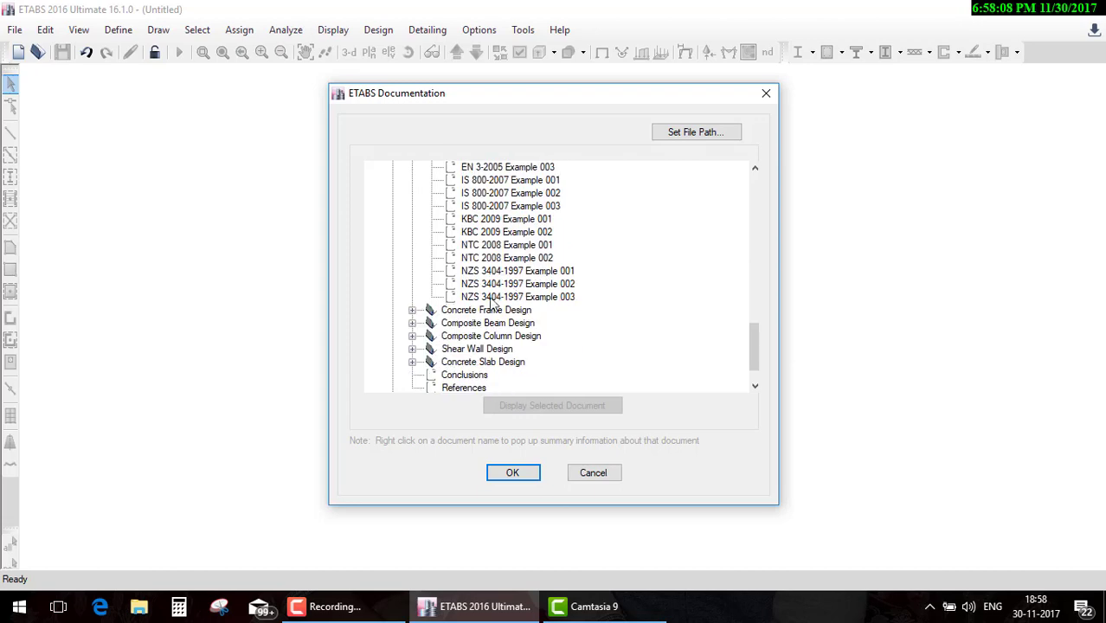
left_click(412, 310)
Step: Open 'Example 1 - Static Gravity Load Analysis' from the Analysis list
scroll(558, 355, "up", 3)
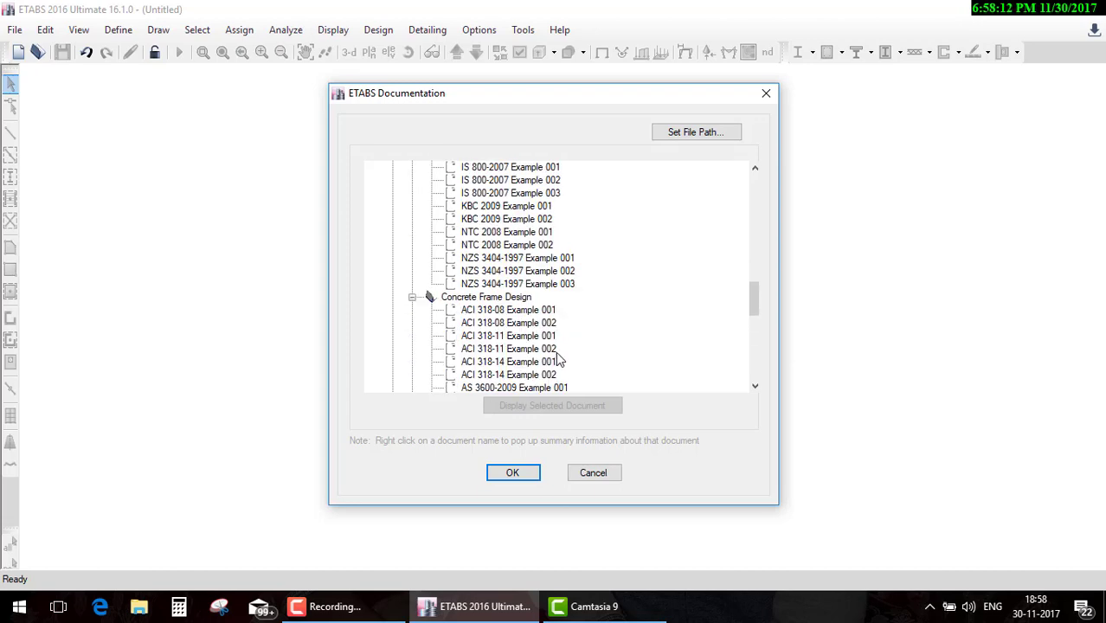
scroll(559, 359, "up", 4)
scroll(558, 360, "up", 5)
scroll(559, 359, "up", 8)
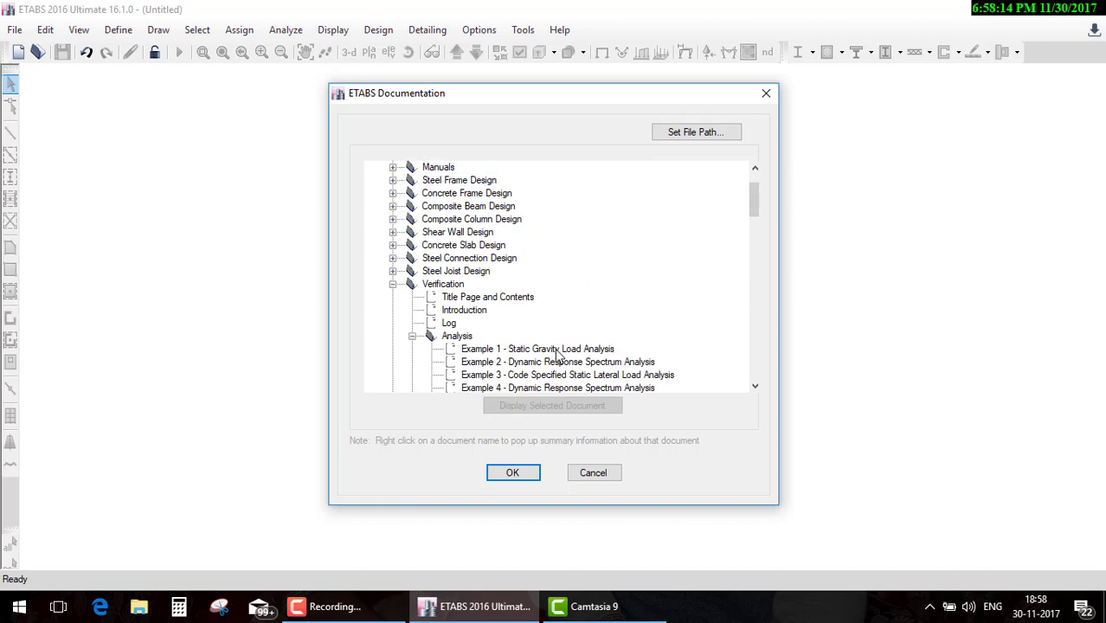
scroll(421, 335, "down", 2)
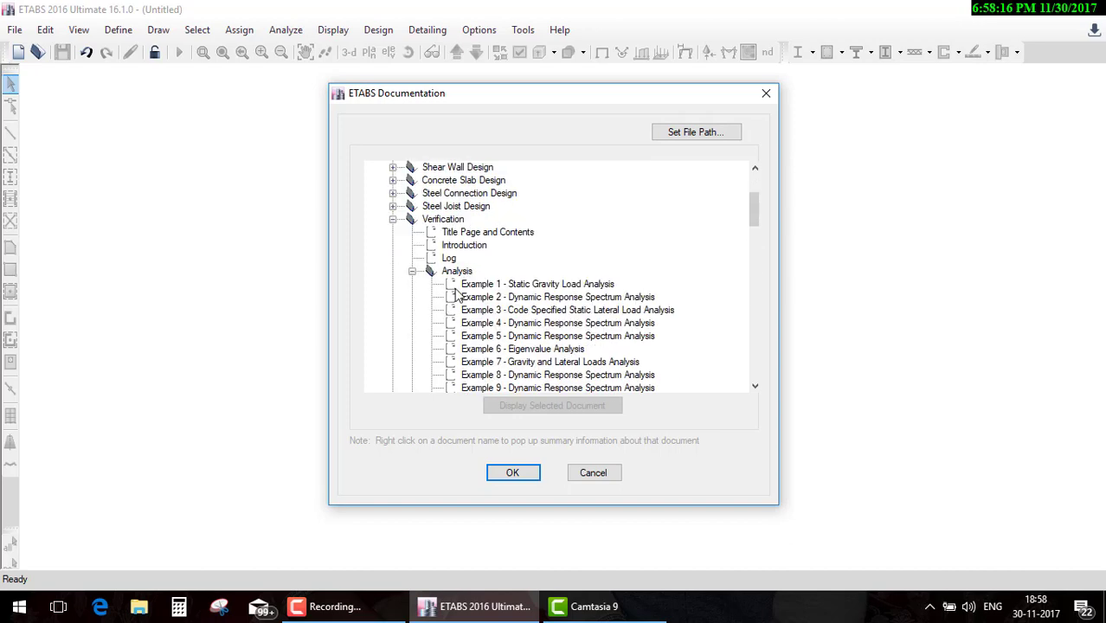
double_click(561, 286)
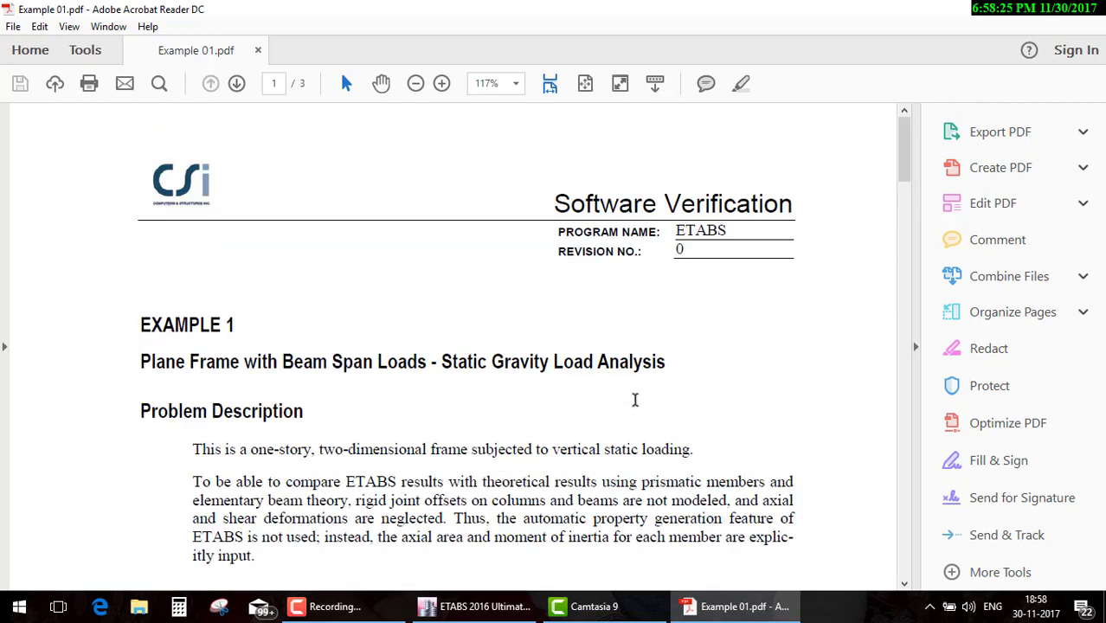
Step: Close the ETABS Documentation dialog and bring Example 01.pdf back to the front
left_click(476, 607)
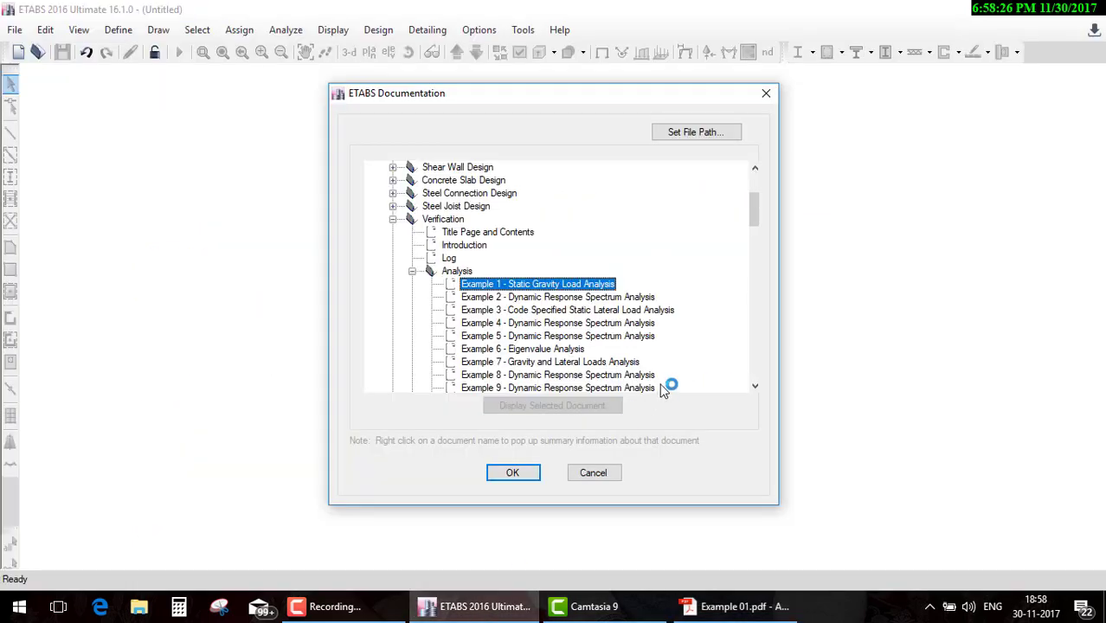
left_click(582, 476)
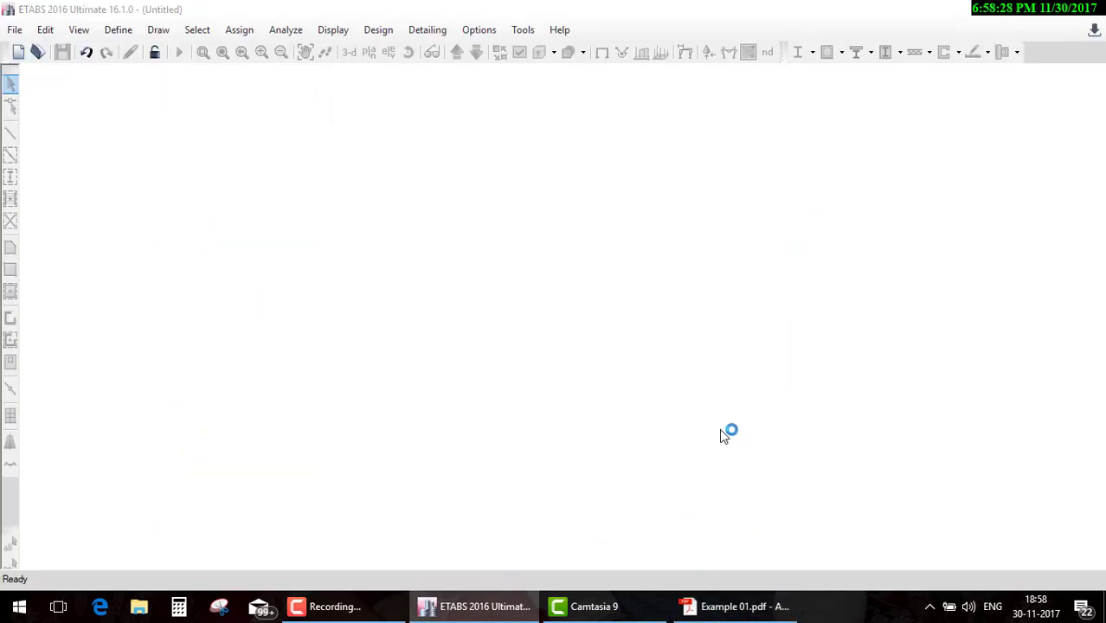
left_click(740, 607)
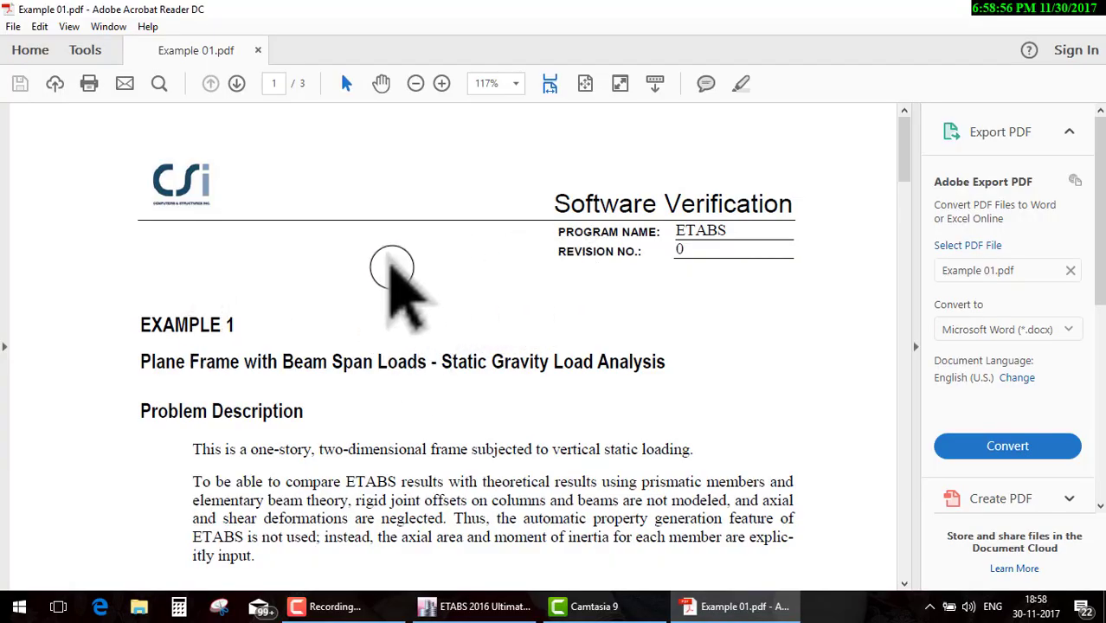
scroll(294, 298, "down", 2)
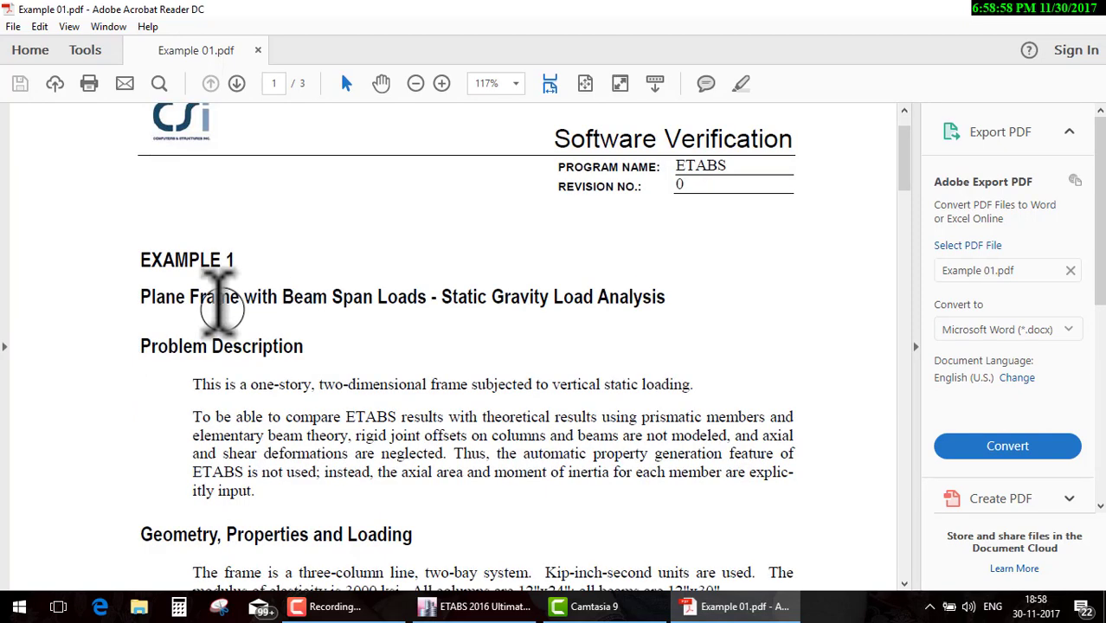
mouse_move(143, 297)
left_mouse_down()
mouse_move(673, 297)
mouse_move(235, 317)
mouse_move(218, 300)
mouse_move(128, 315)
mouse_move(420, 291)
mouse_move(301, 296)
mouse_move(397, 310)
mouse_move(487, 294)
mouse_move(470, 311)
mouse_move(642, 309)
mouse_move(529, 309)
left_mouse_up()
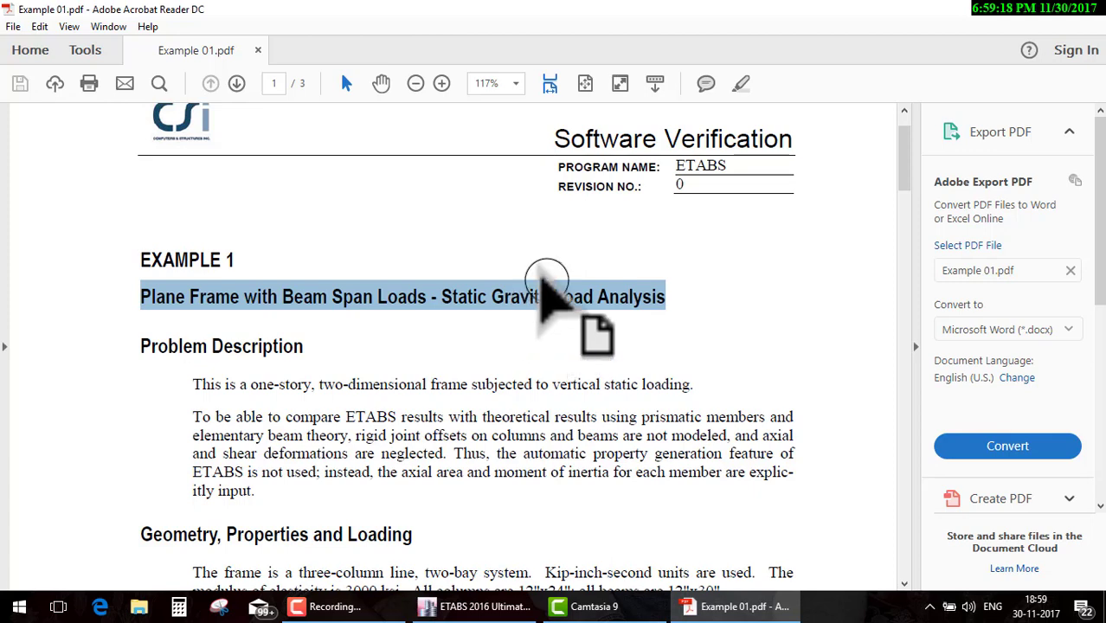
left_click_drag(530, 298, 554, 298)
scroll(554, 298, "down", 3)
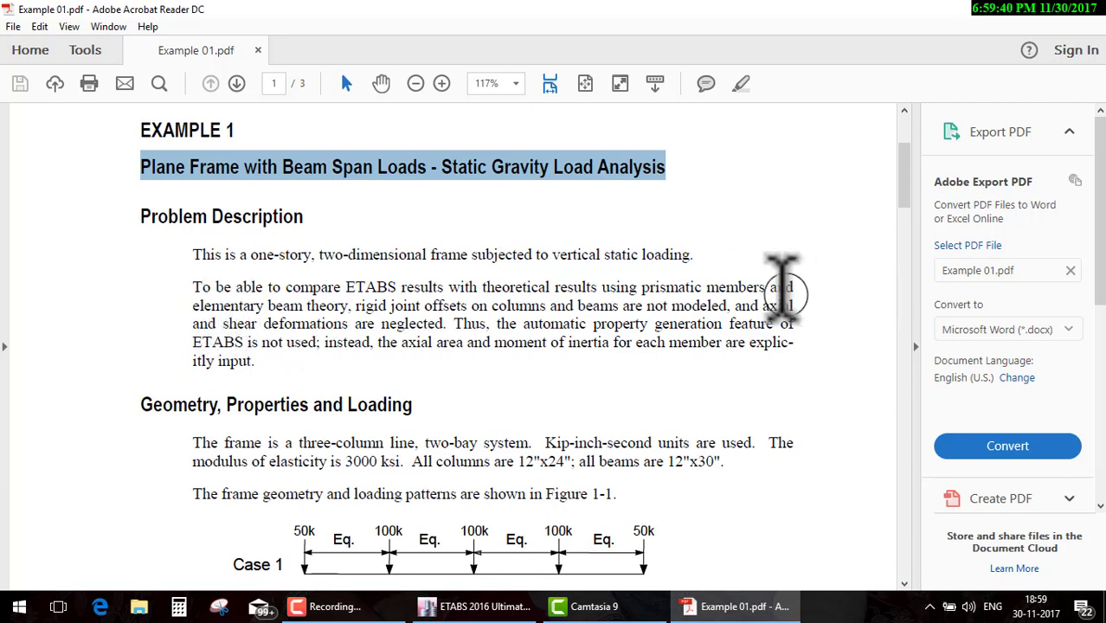
left_click_drag(762, 305, 452, 317)
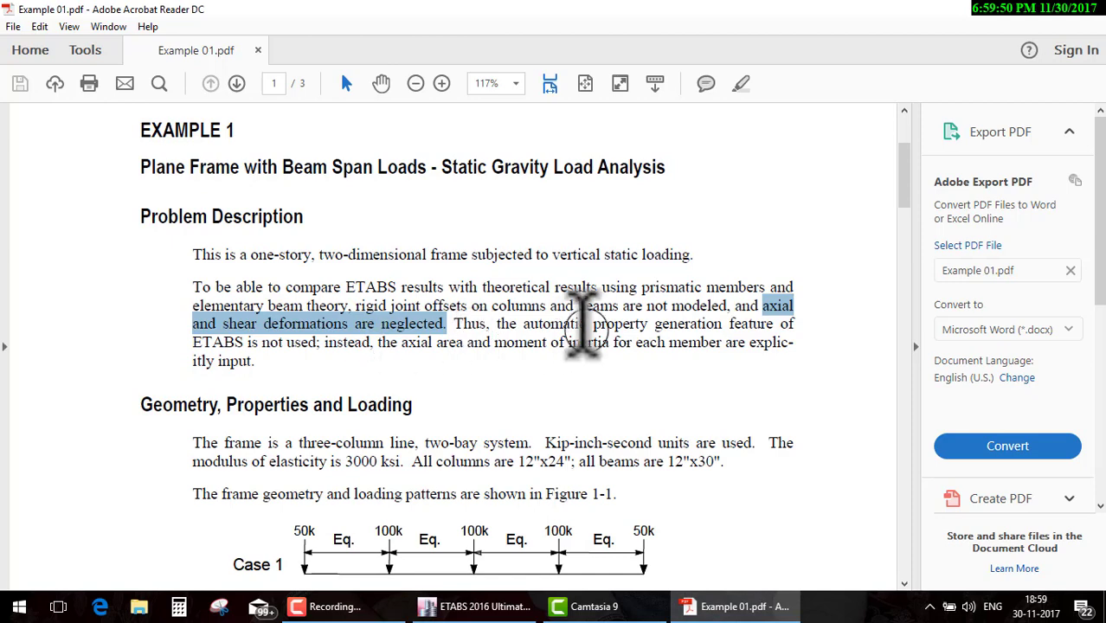
left_click_drag(522, 324, 264, 324)
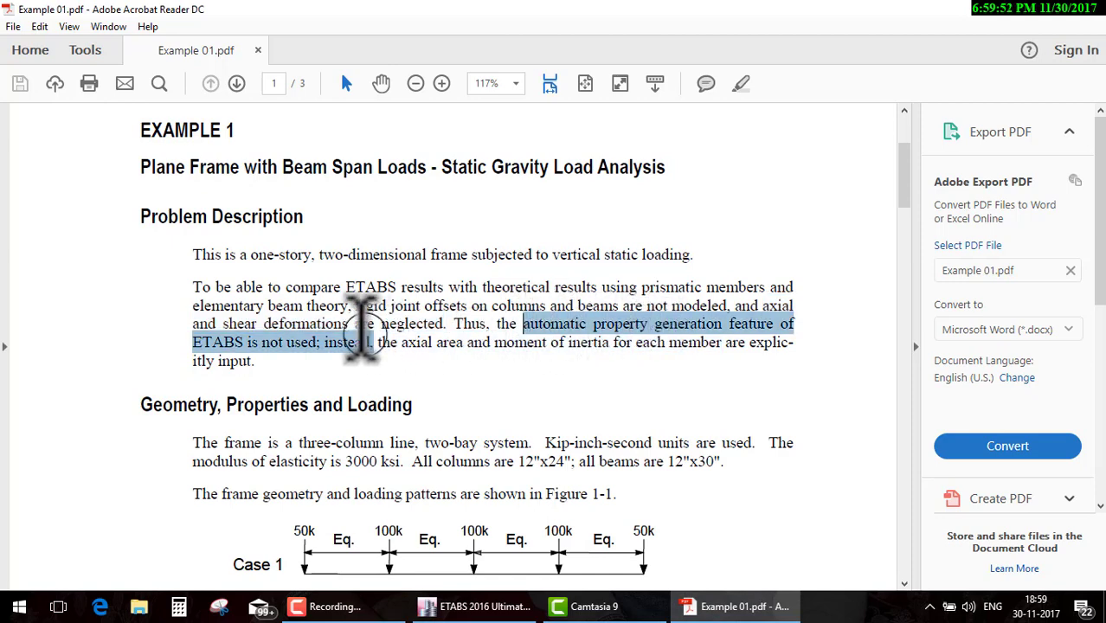
scroll(494, 335, "down", 2)
scroll(494, 335, "down", 3)
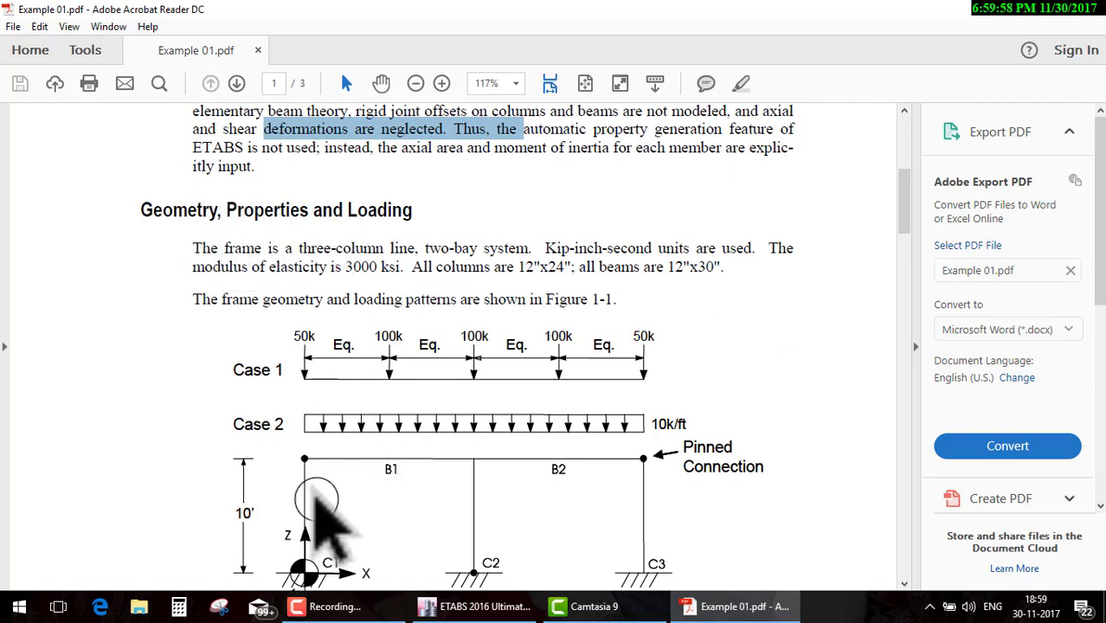
left_click(476, 511)
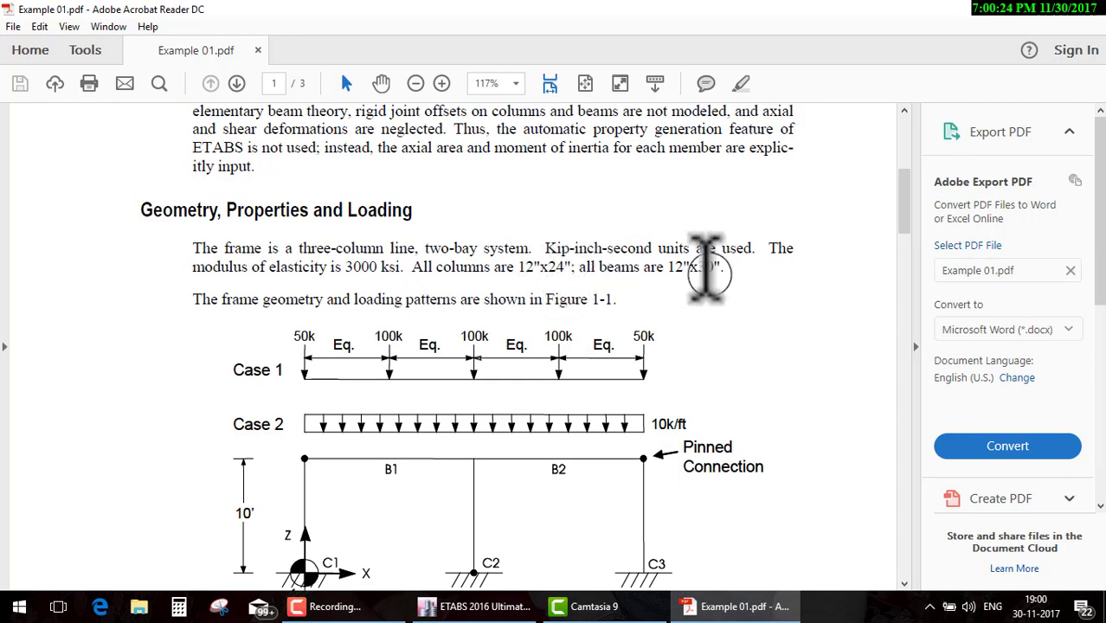
scroll(489, 305, "down", 1)
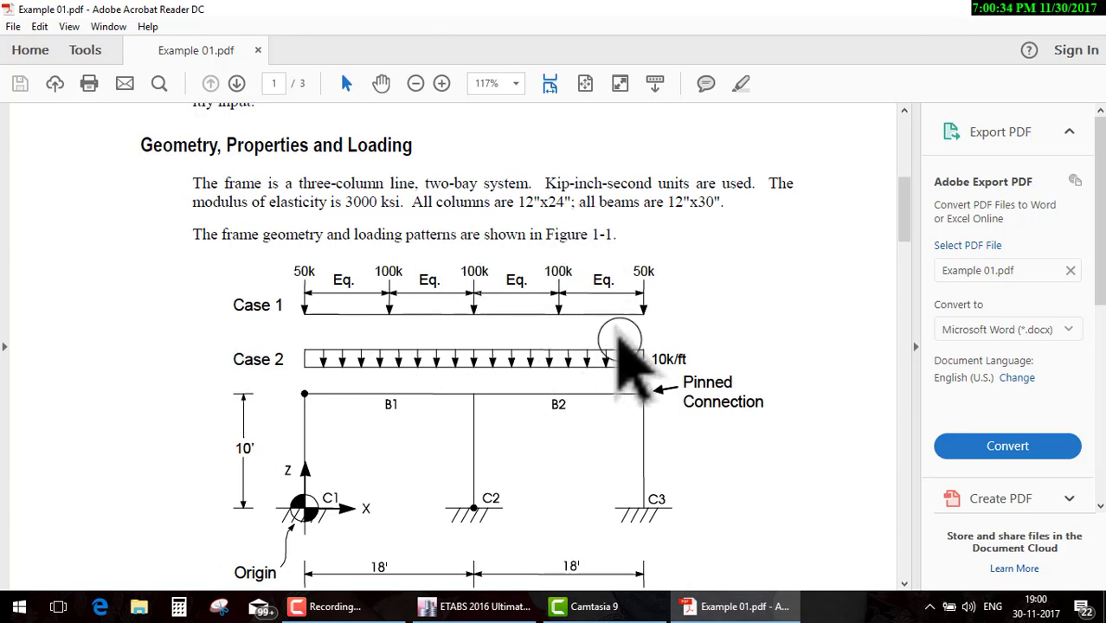
scroll(626, 345, "down", 3)
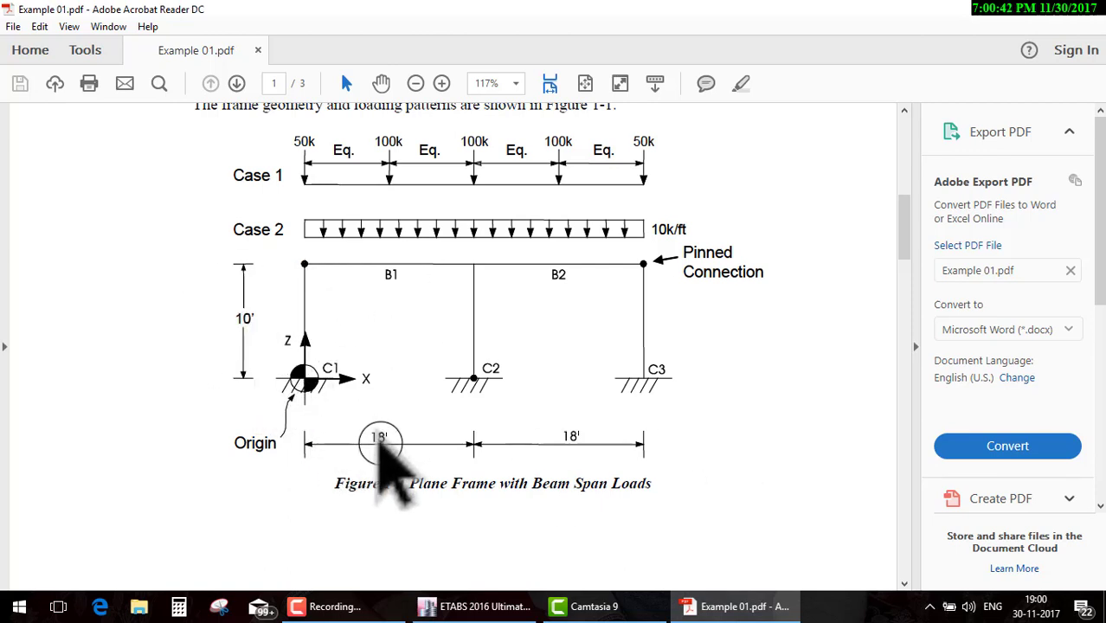
left_click(381, 441)
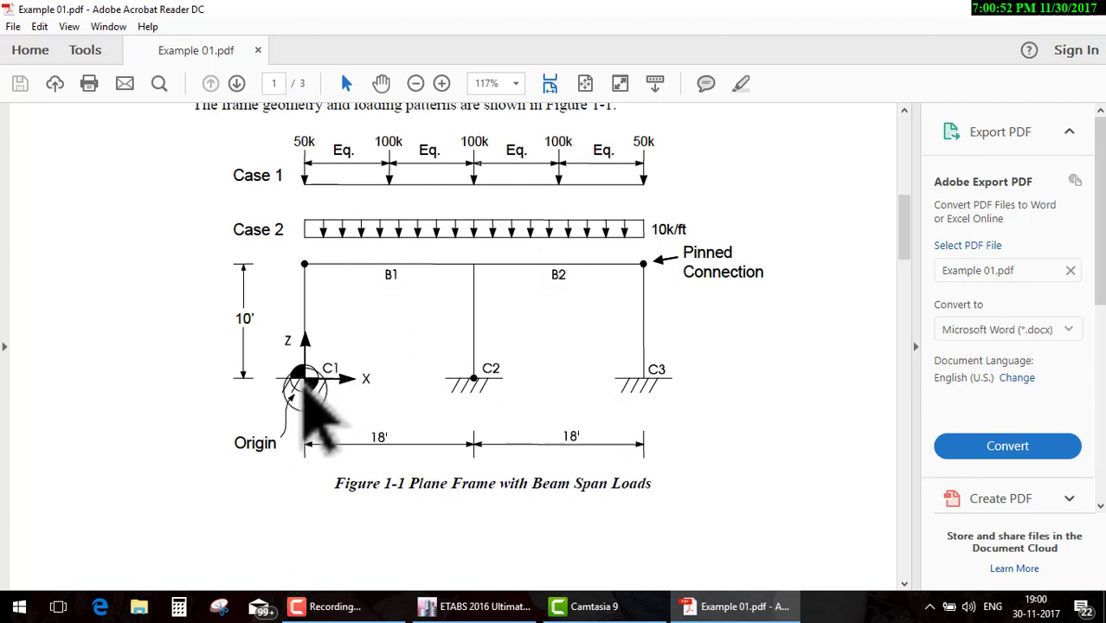
left_click(303, 381)
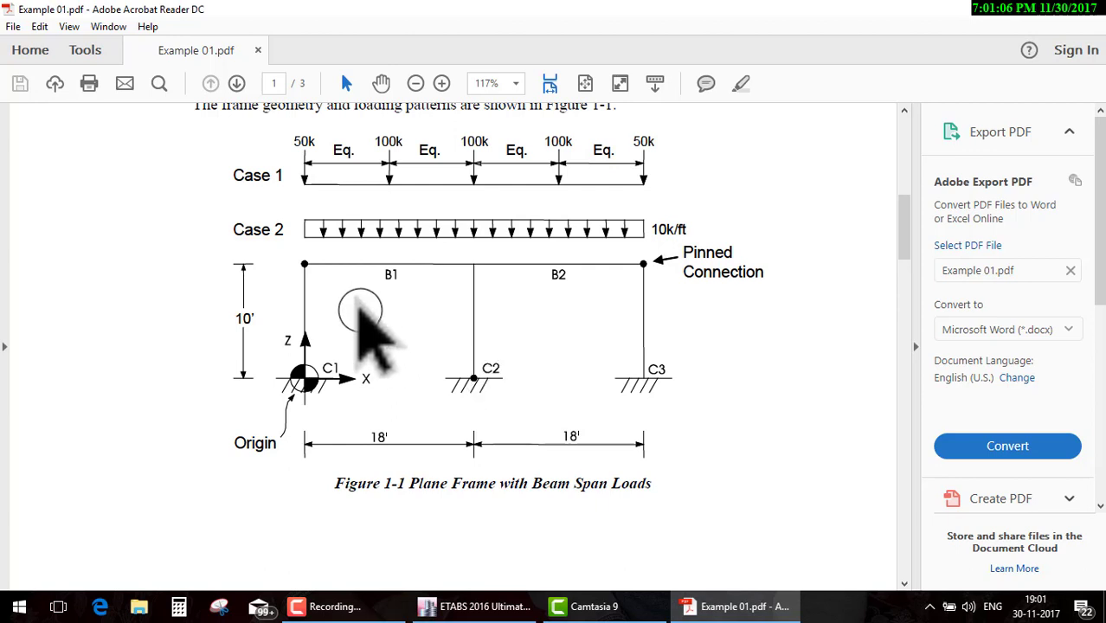
left_click(309, 271)
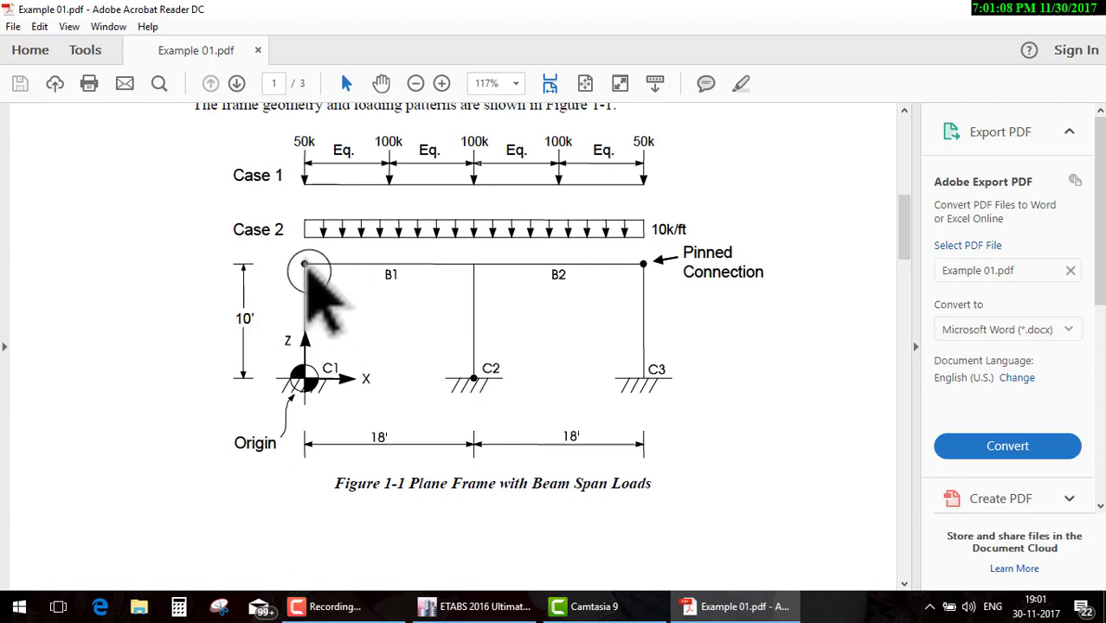
scroll(469, 313, "down", 2)
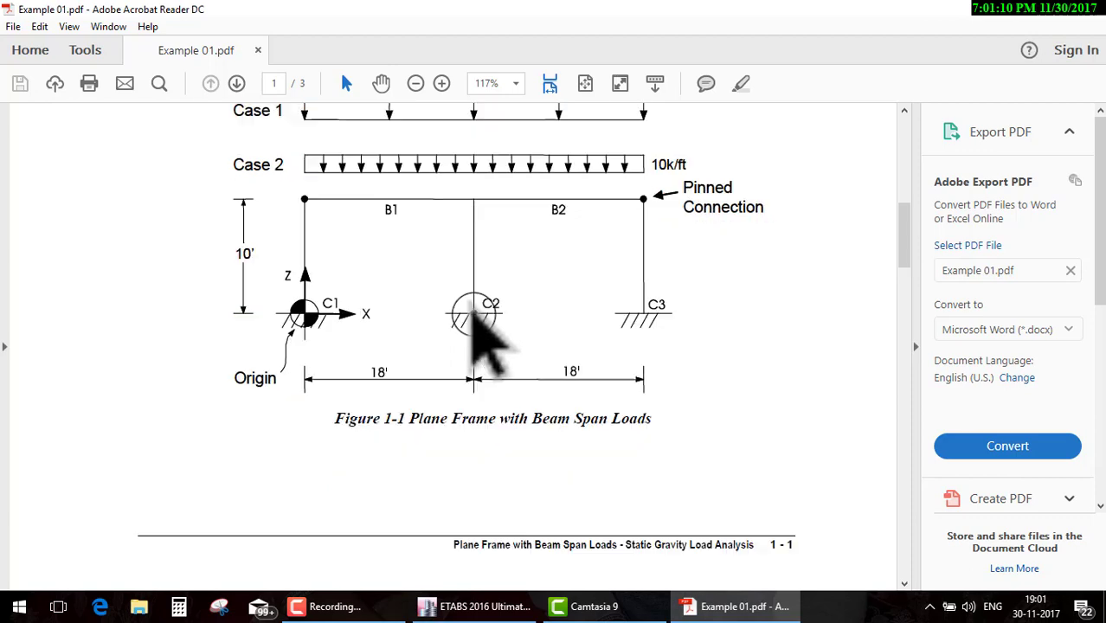
scroll(469, 314, "down", 3)
scroll(476, 313, "down", 4)
scroll(478, 316, "down", 4)
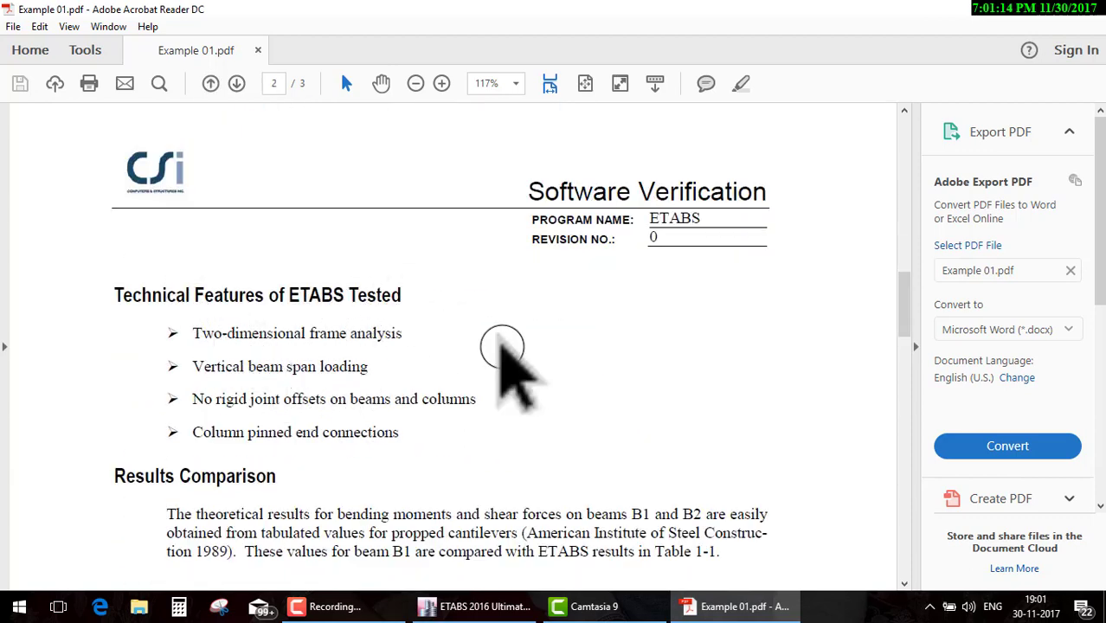
scroll(428, 424, "down", 3)
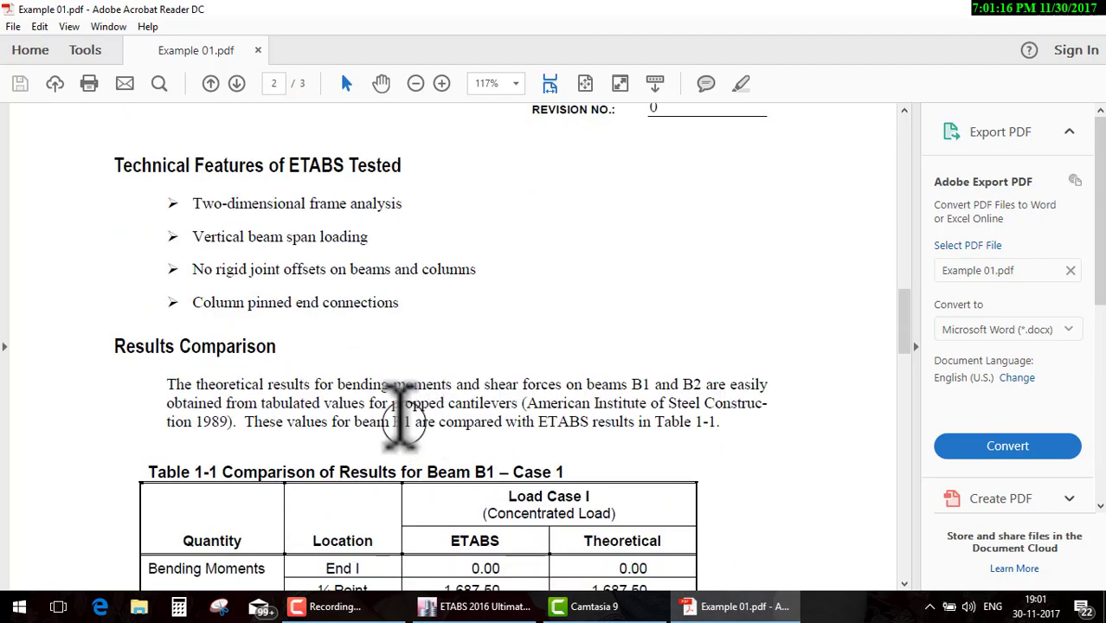
scroll(395, 395, "down", 3)
scroll(408, 425, "down", 2)
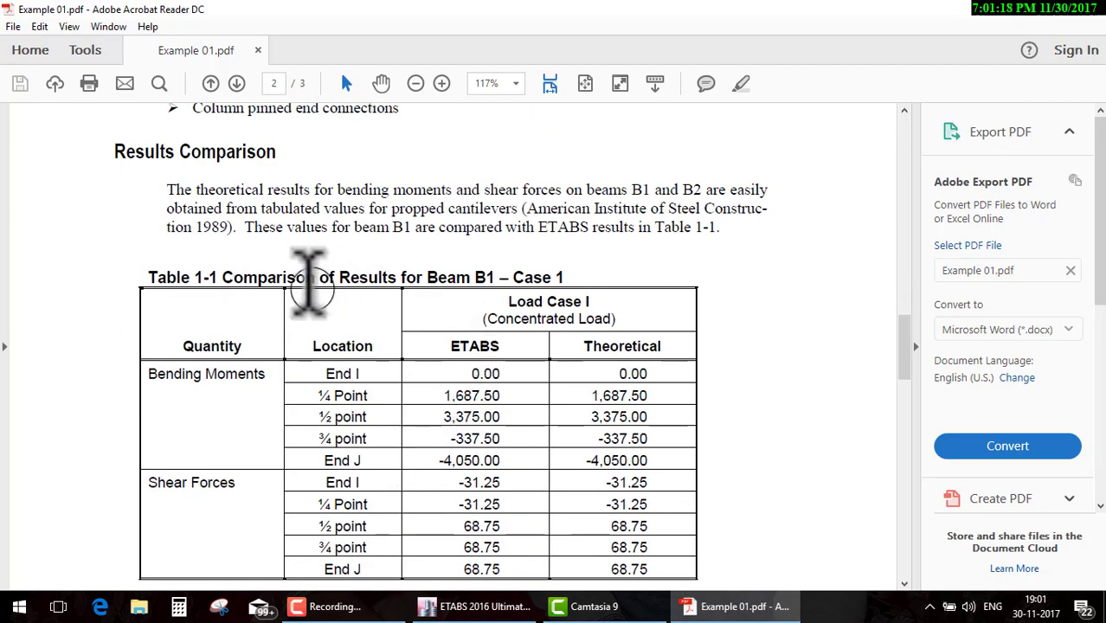
scroll(612, 345, "up", 3)
scroll(623, 381, "up", 5)
scroll(625, 380, "up", 5)
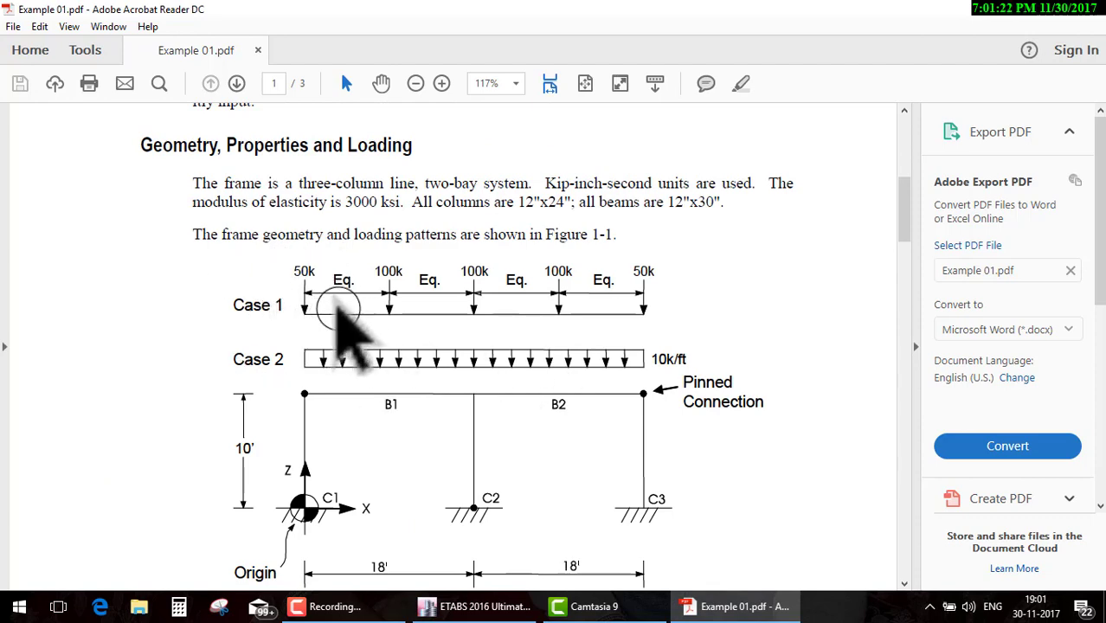
scroll(345, 315, "down", 2)
scroll(506, 395, "down", 4)
scroll(530, 425, "down", 7)
scroll(523, 420, "down", 1)
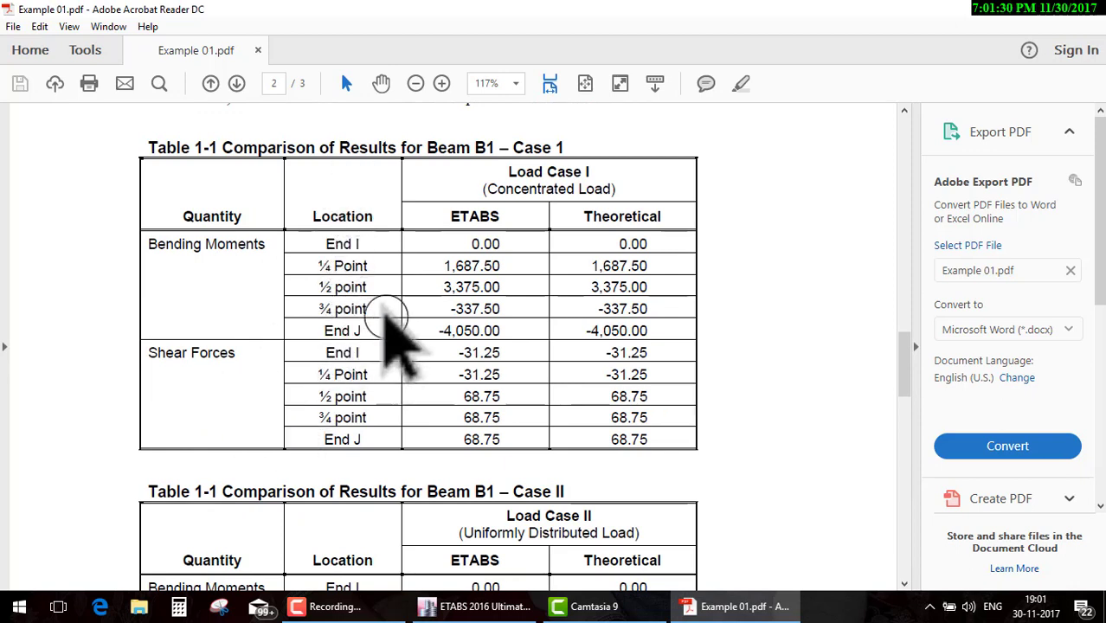
scroll(539, 355, "up", 5)
scroll(538, 350, "up", 5)
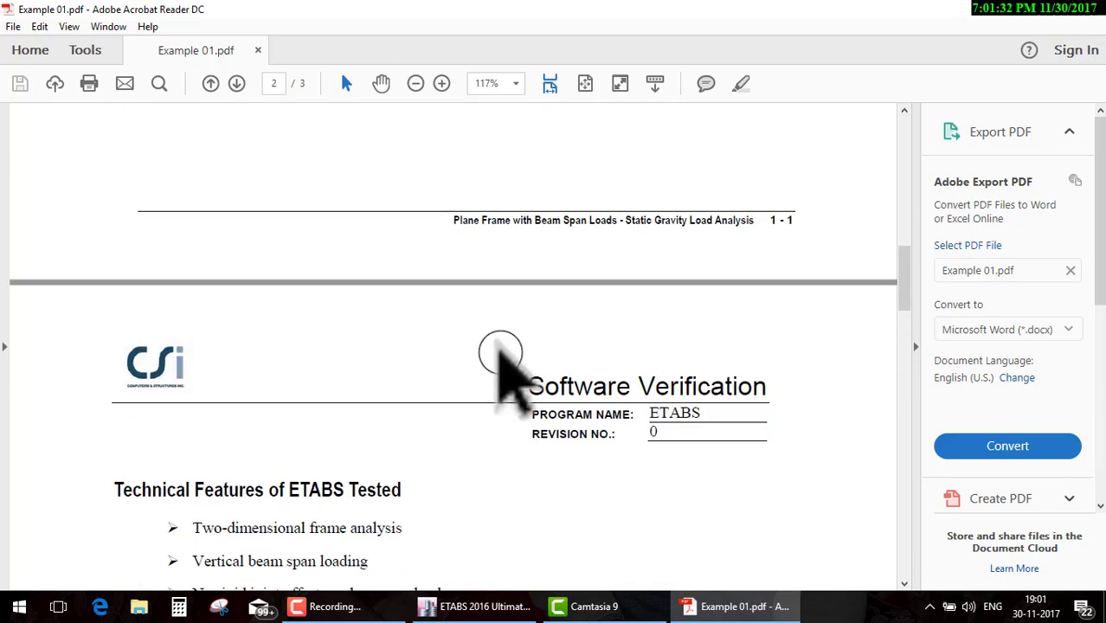
scroll(493, 355, "up", 5)
scroll(456, 346, "up", 2)
scroll(398, 338, "down", 8)
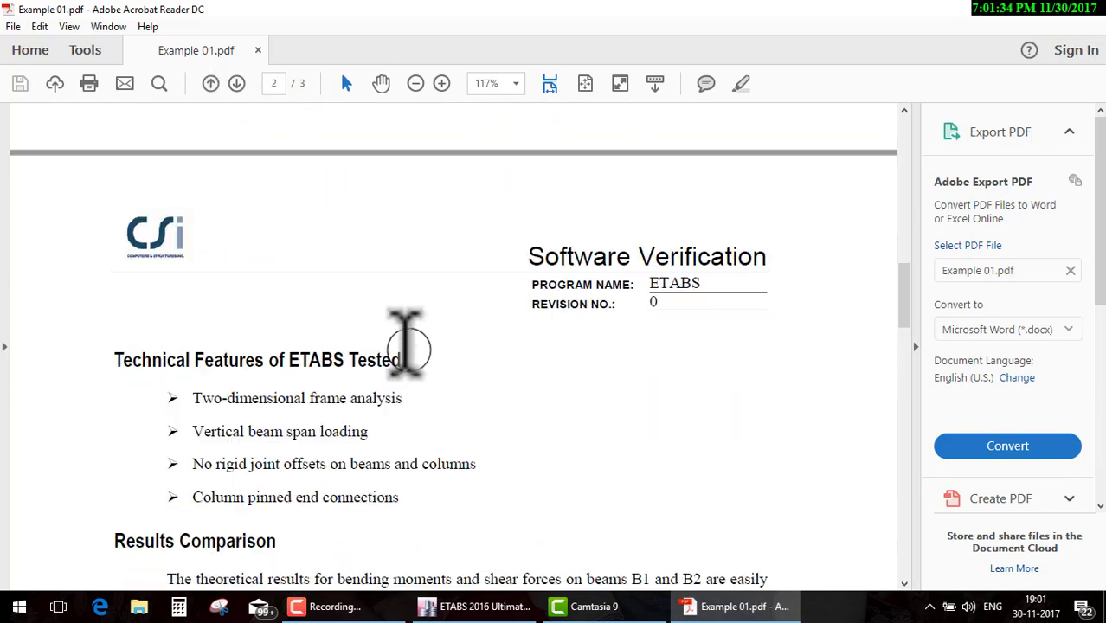
scroll(414, 342, "down", 3)
scroll(428, 337, "down", 5)
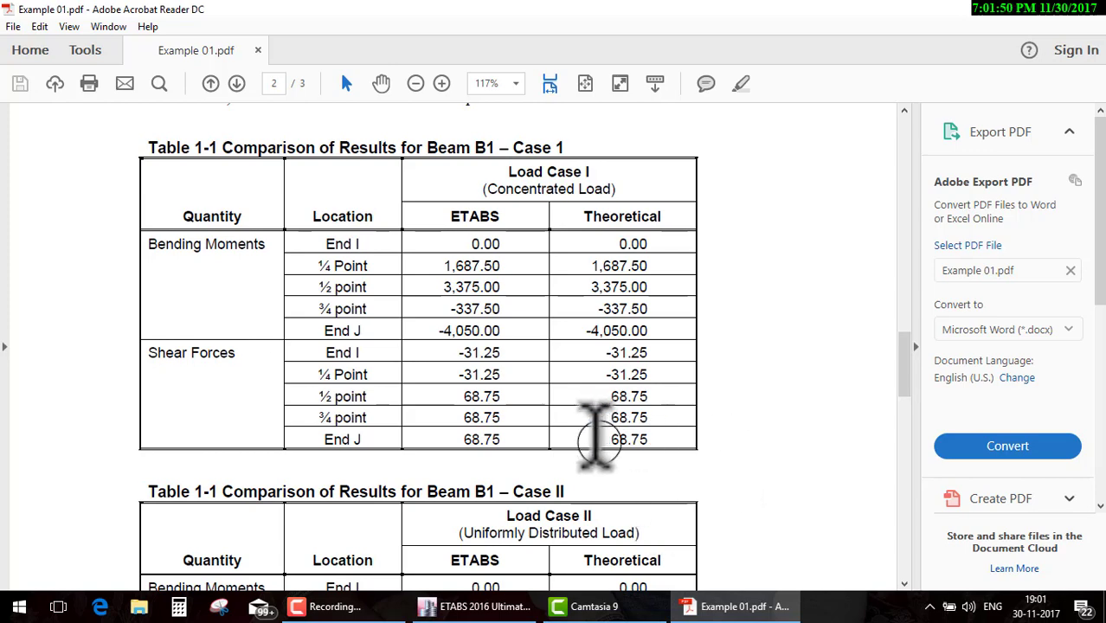
scroll(593, 437, "down", 3)
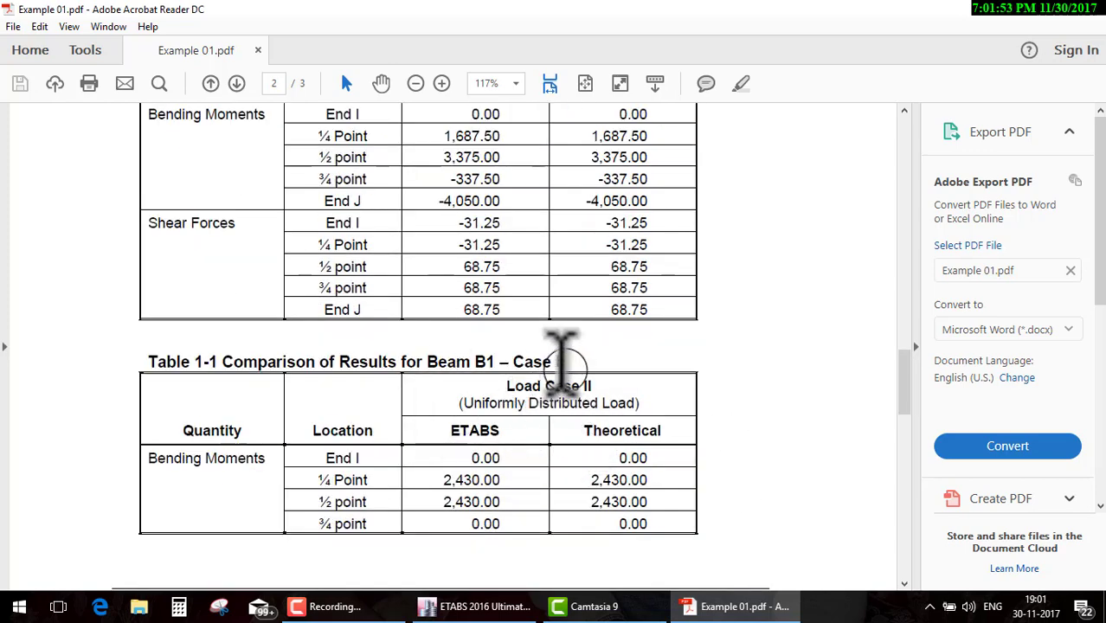
scroll(563, 347, "down", 3)
scroll(567, 396, "down", 4)
scroll(548, 402, "down", 3)
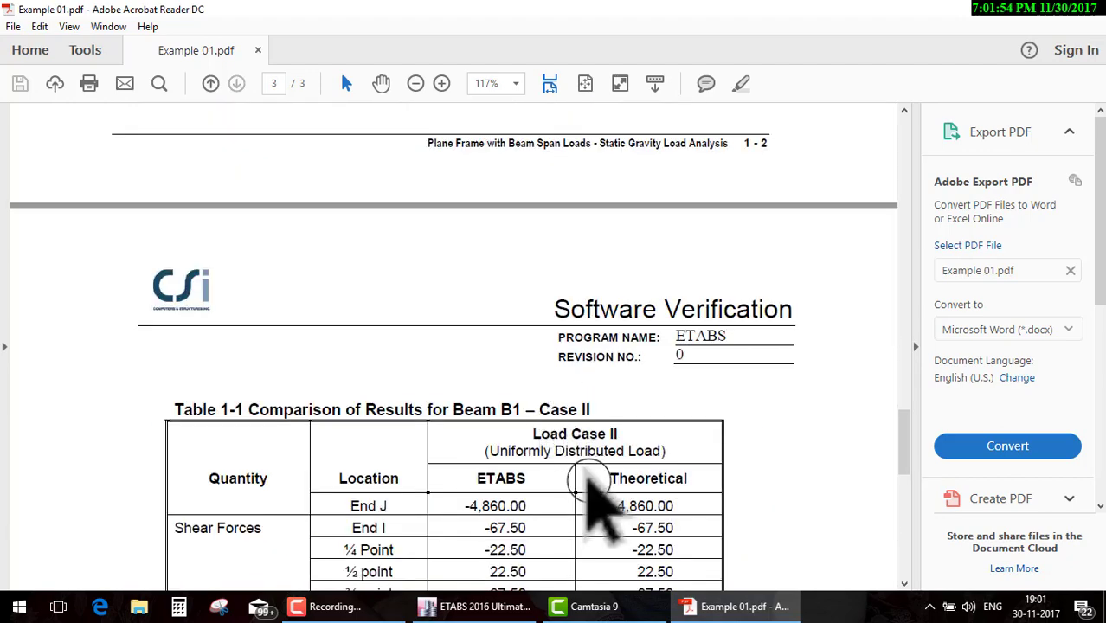
scroll(588, 467, "down", 6)
scroll(593, 457, "down", 2)
scroll(605, 474, "up", 8)
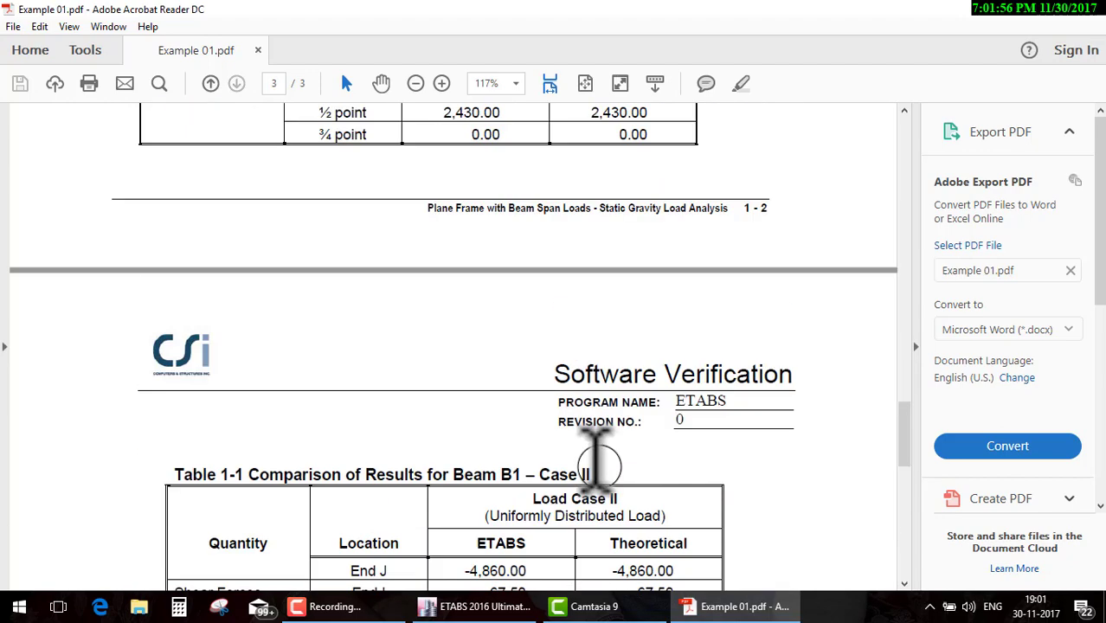
scroll(598, 463, "up", 6)
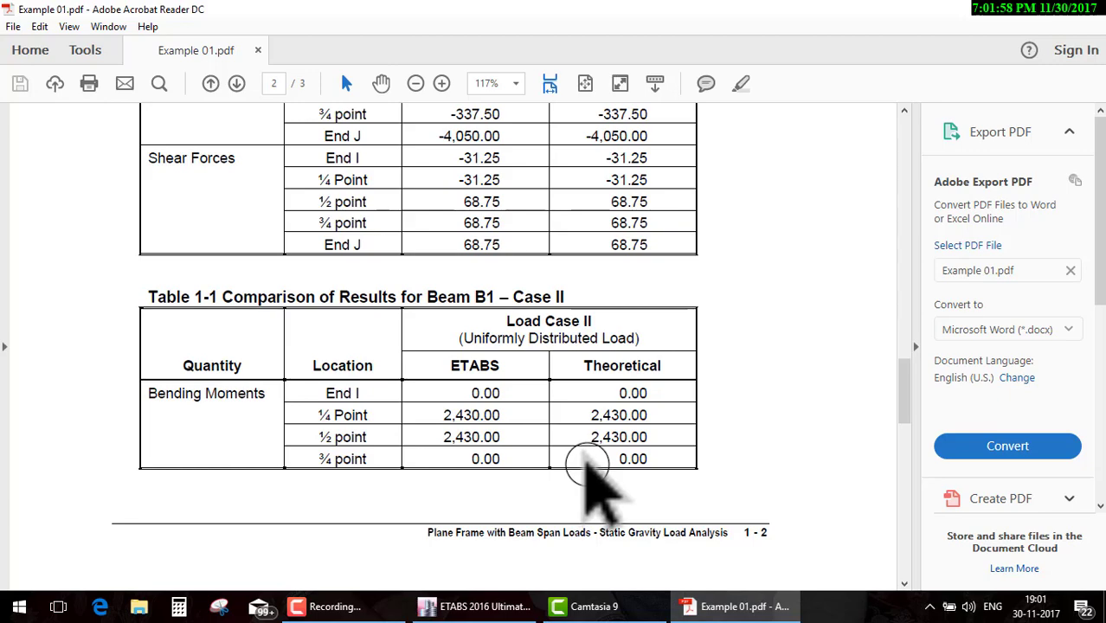
scroll(587, 441, "up", 7)
scroll(588, 410, "up", 8)
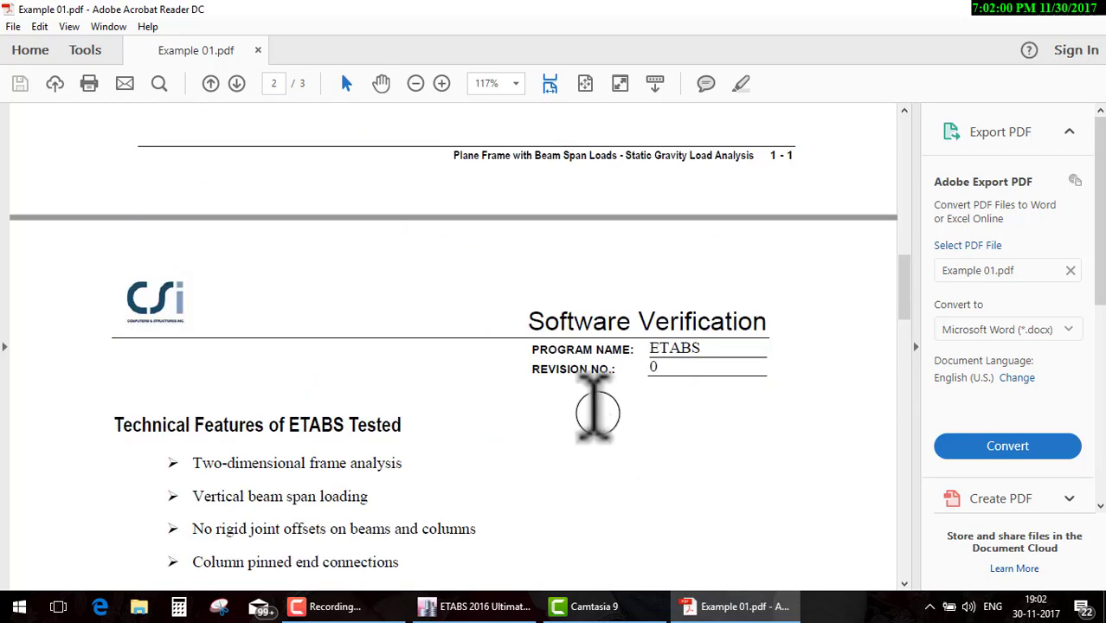
scroll(595, 412, "up", 8)
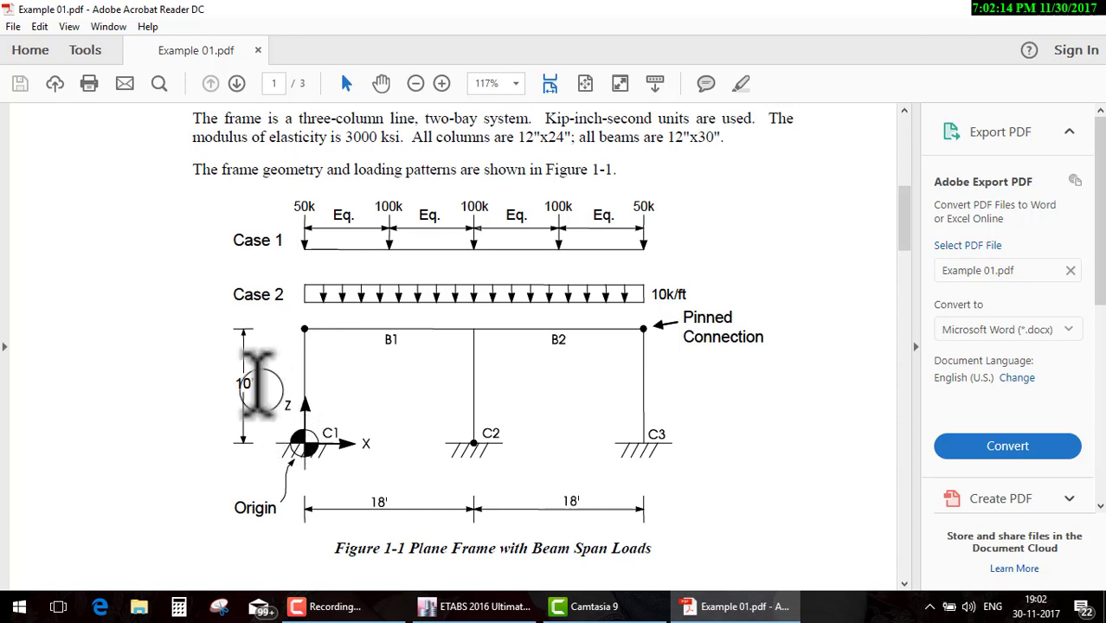
Step: Start a new model with built-in settings and a 10 ft typical story height
left_click(474, 607)
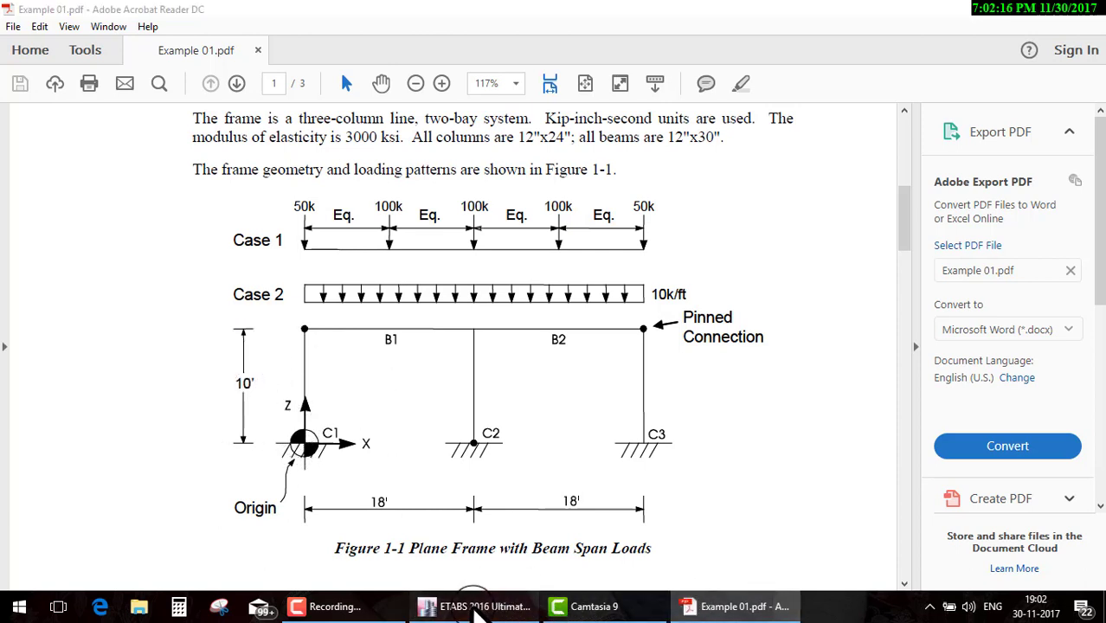
left_click(18, 51)
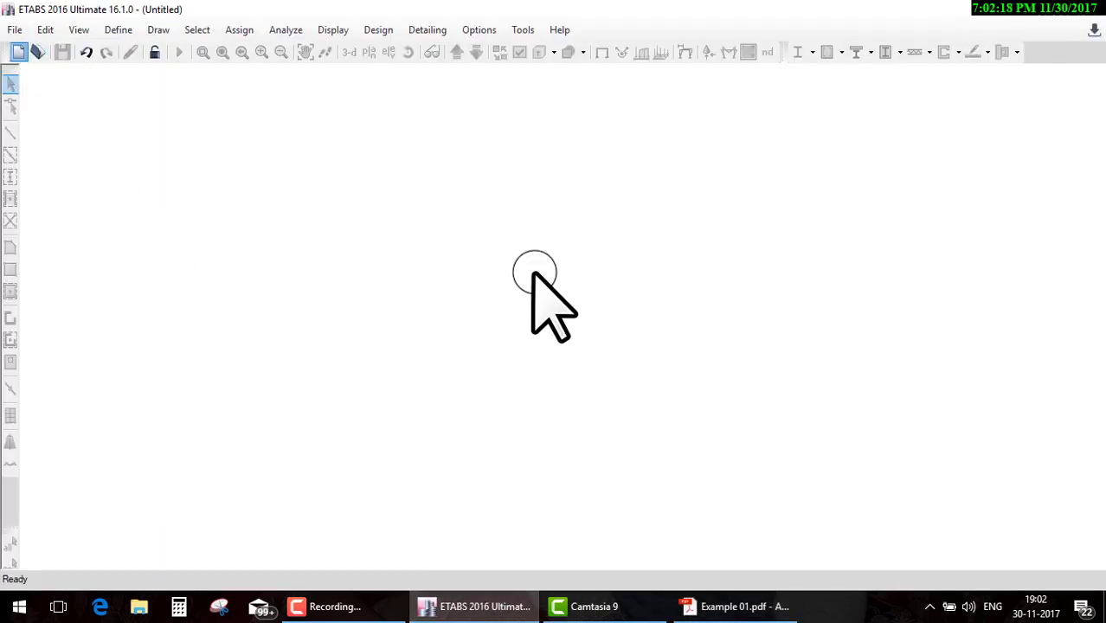
left_click(437, 260)
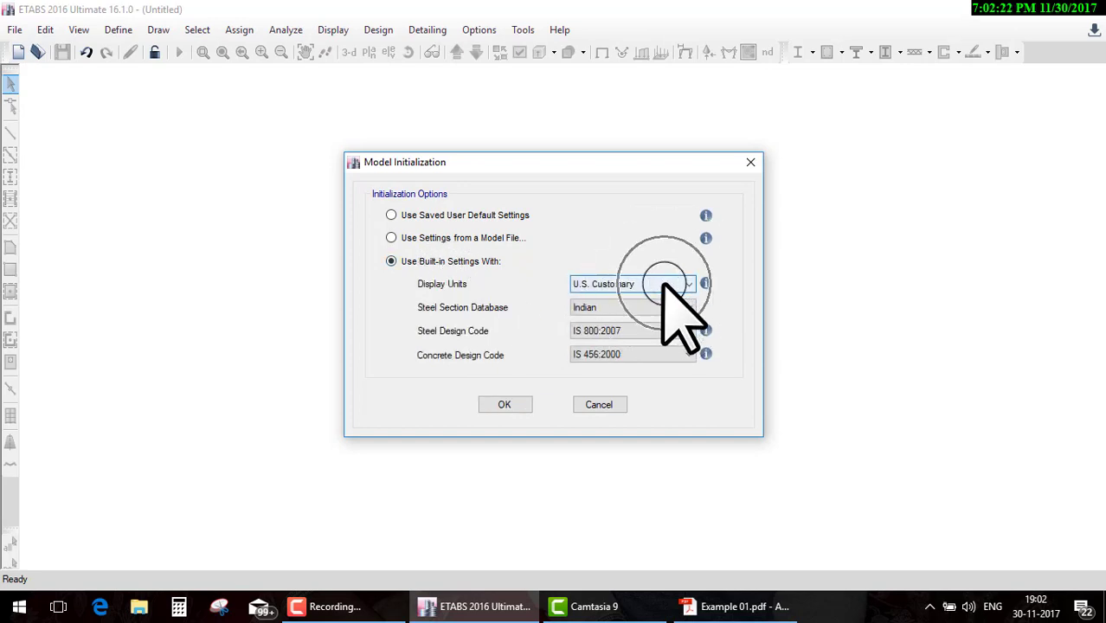
left_click(505, 404)
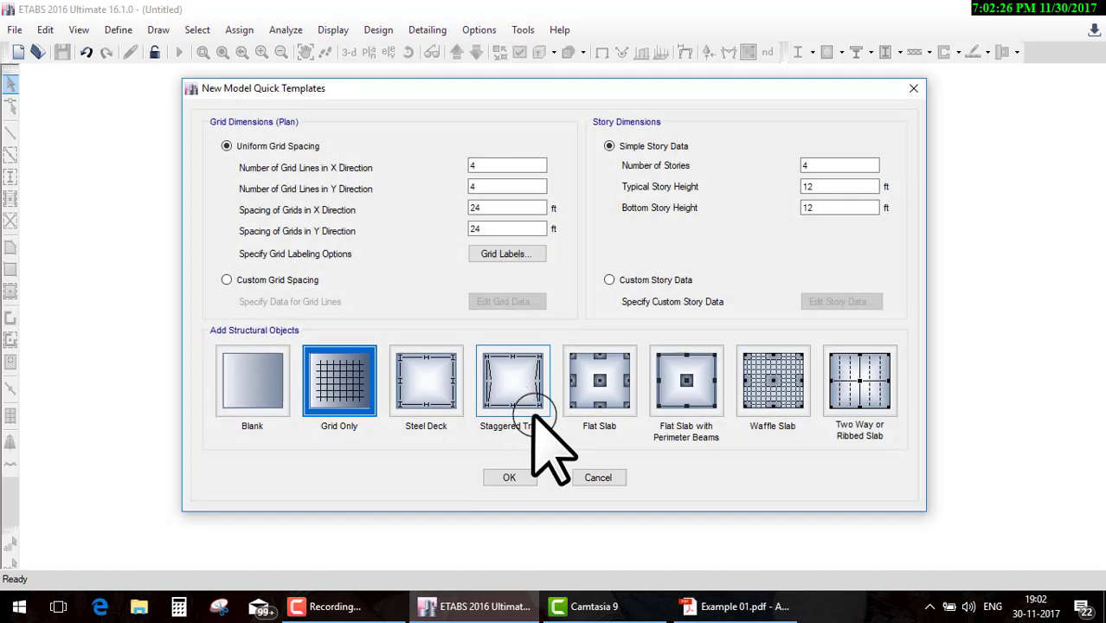
left_click_drag(853, 186, 762, 186)
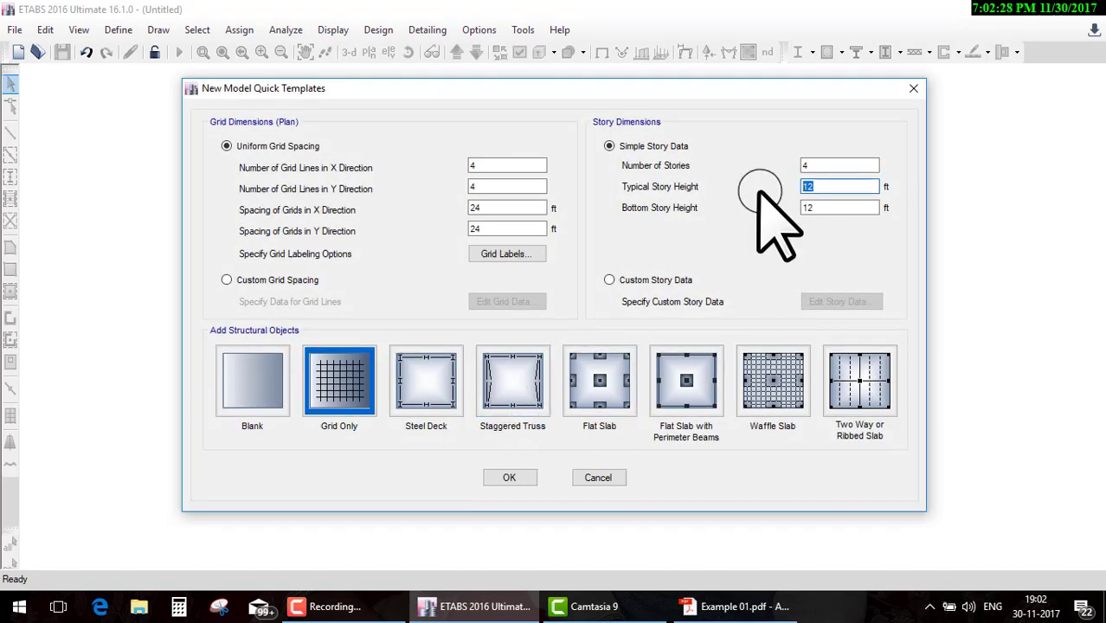
type("10")
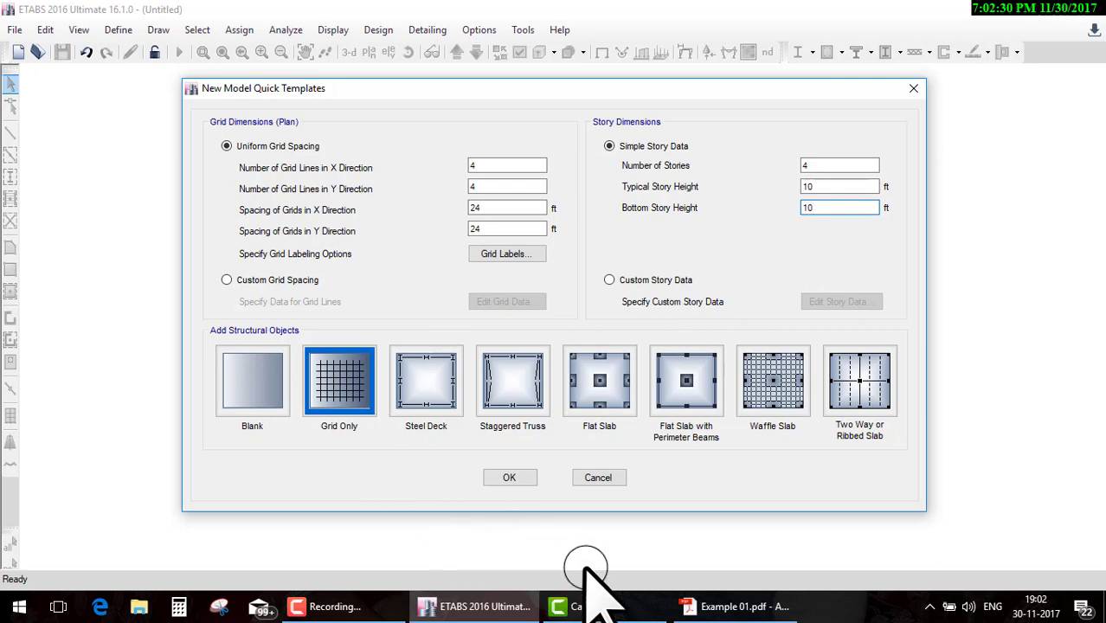
Step: Check the frame dimensions in the verification PDF, then return to the model templates
left_click(732, 607)
left_click_drag(251, 360, 281, 394)
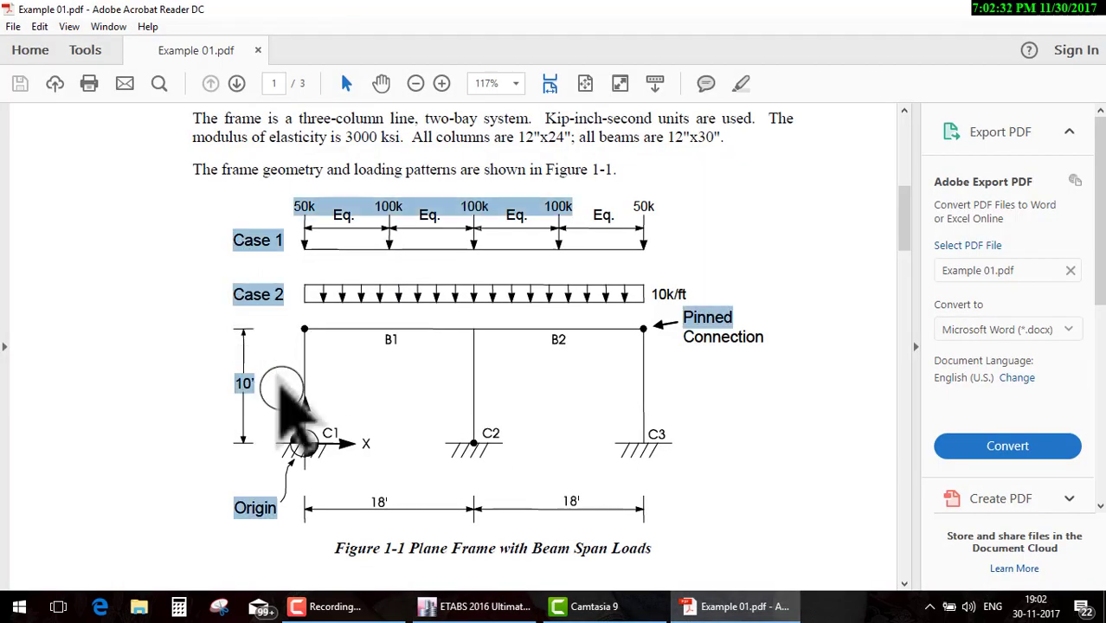
left_click(693, 533)
left_click(625, 606)
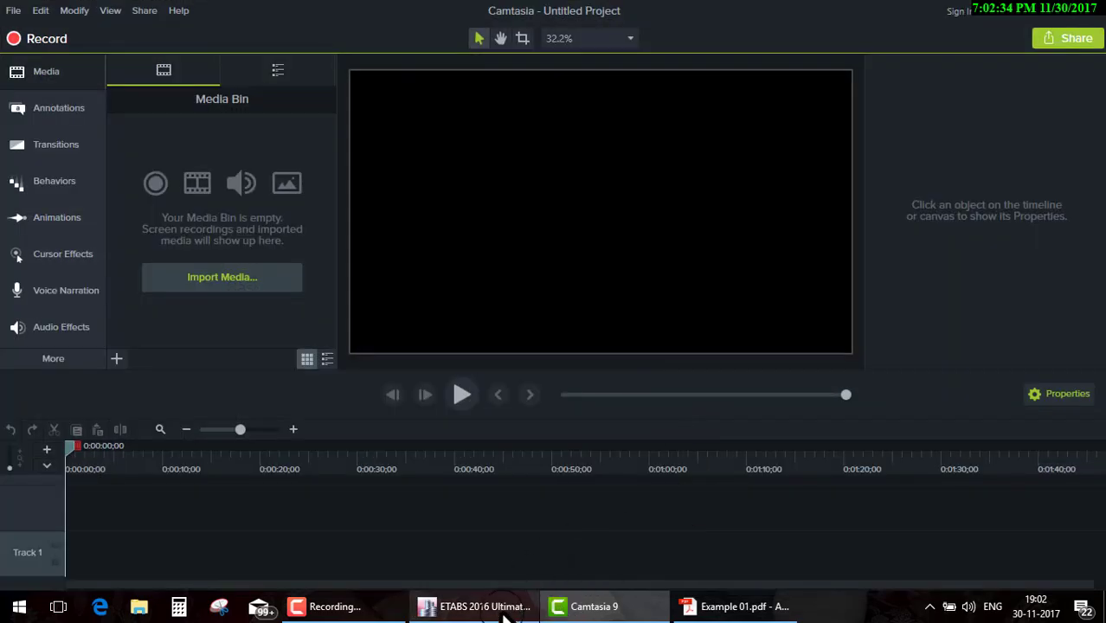
left_click(476, 606)
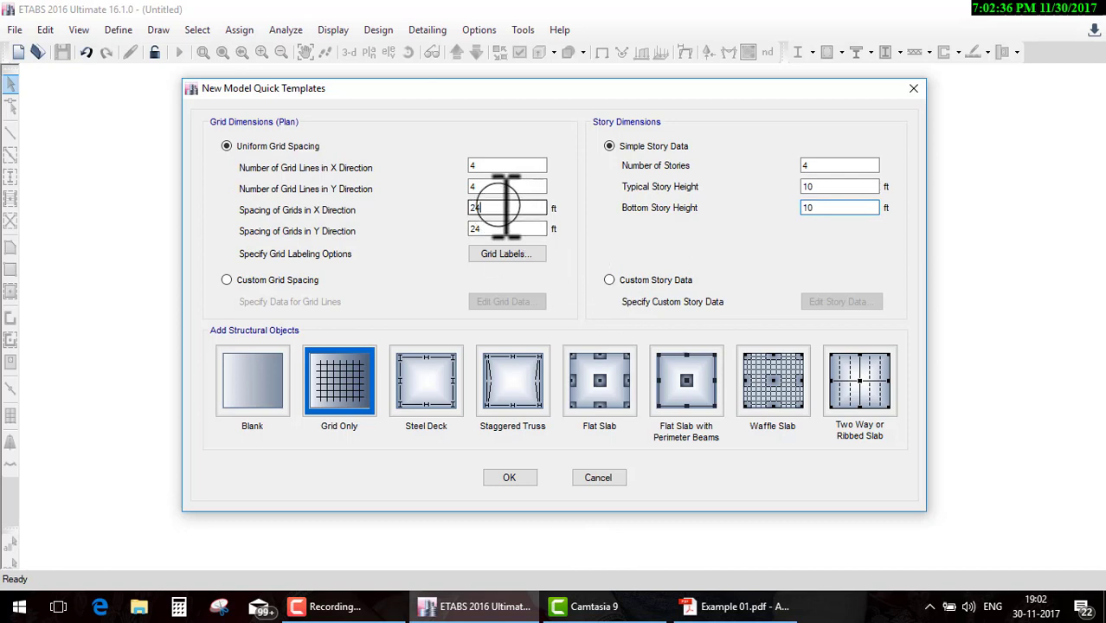
Step: Set 18 ft grid spacings and a single Y grid line, then create the grid-only model
type("18")
double_click(493, 229)
type("18")
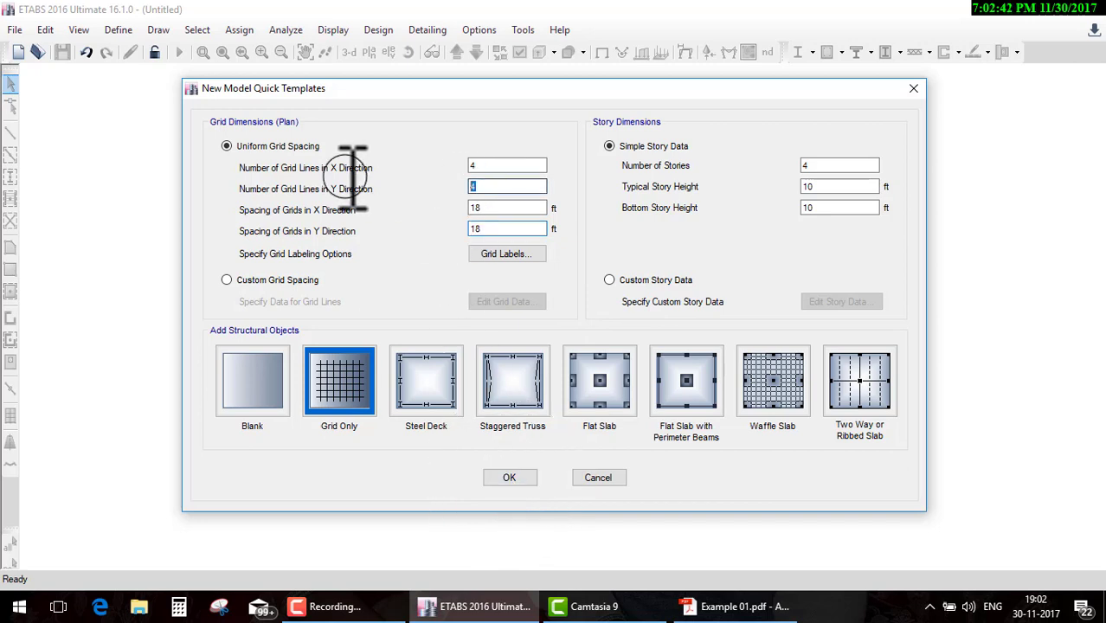
double_click(414, 189)
left_click(513, 171)
double_click(391, 169)
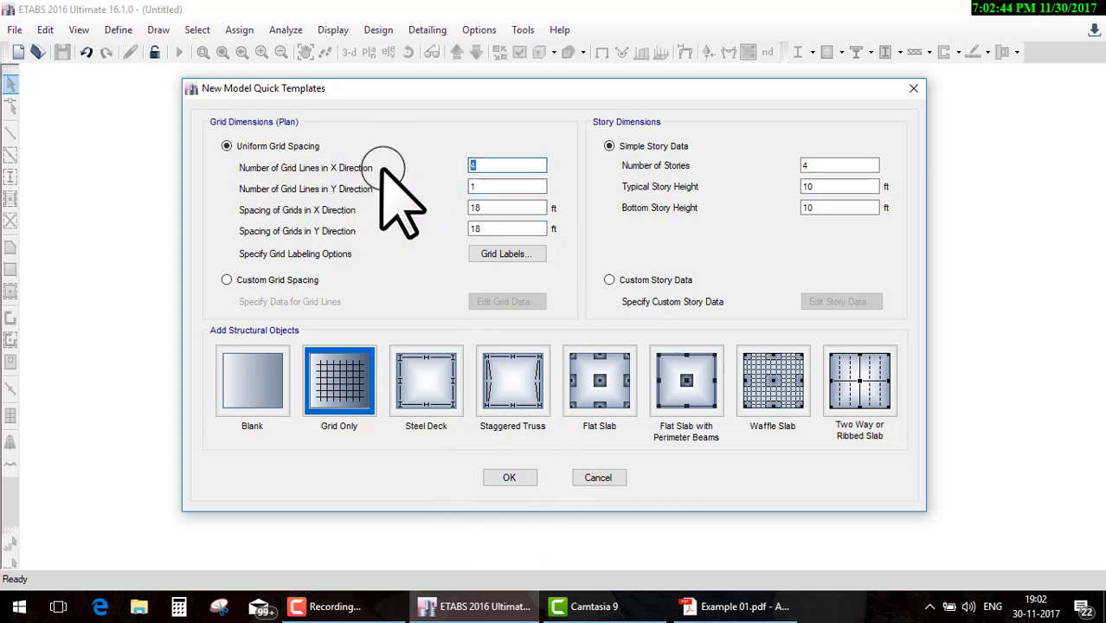
type("1")
left_click(500, 229)
left_click(509, 478)
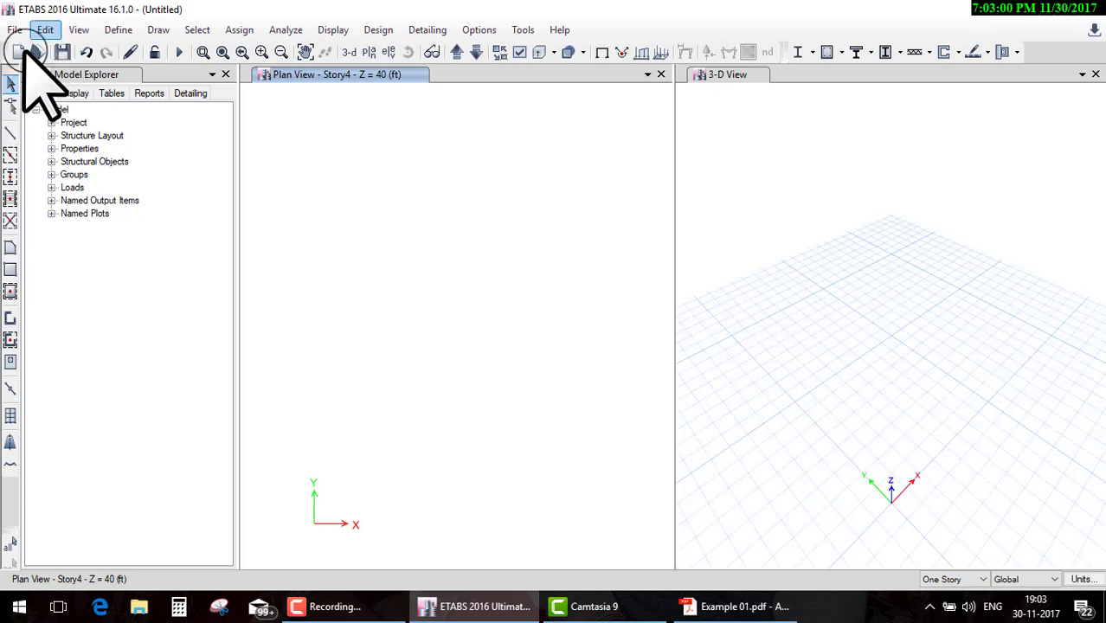
Step: Start another new model with built-in settings and a 10 ft typical story height
left_click(18, 52)
left_click(481, 264)
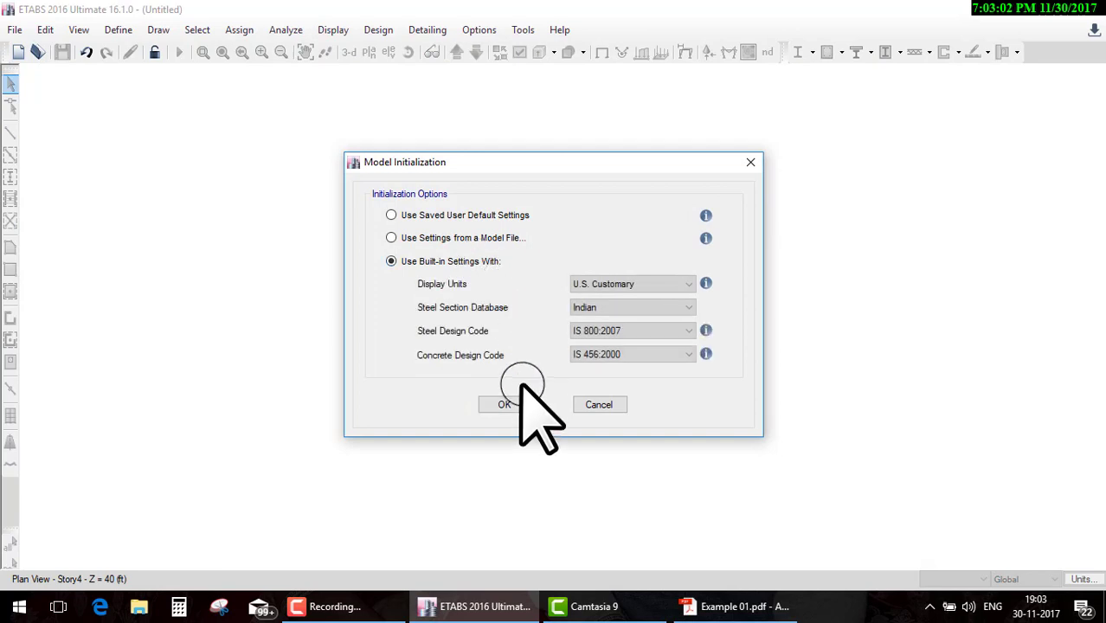
left_click(518, 400)
double_click(818, 186)
type("1")
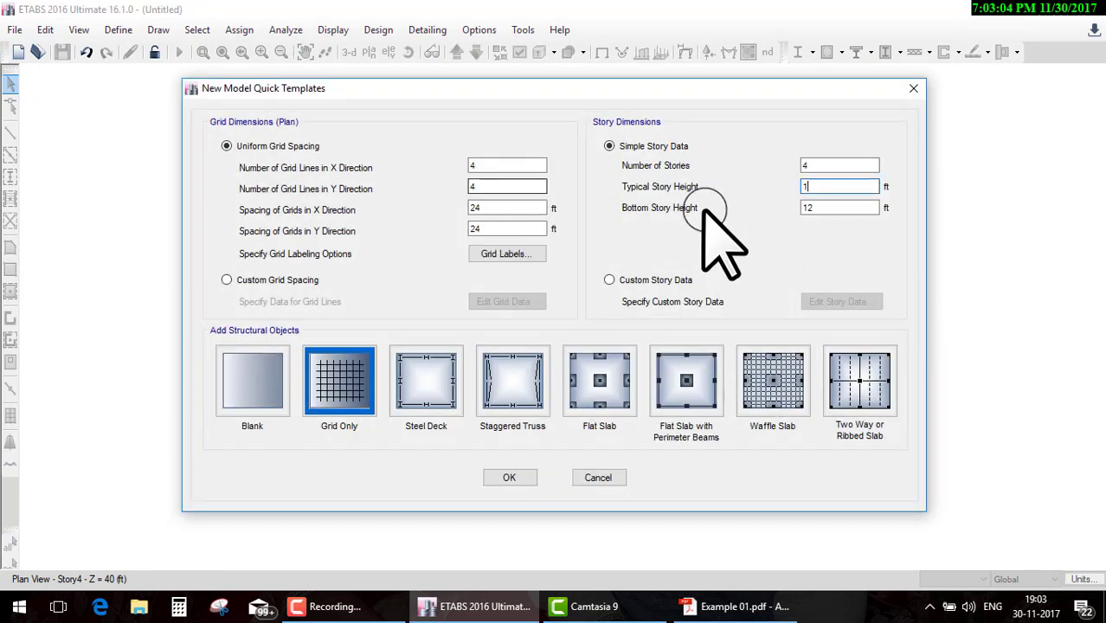
type("0")
key("Tab")
type("10")
Step: Set 18 ft grid spacings with two grid lines in X and Y, and create the model
double_click(502, 208)
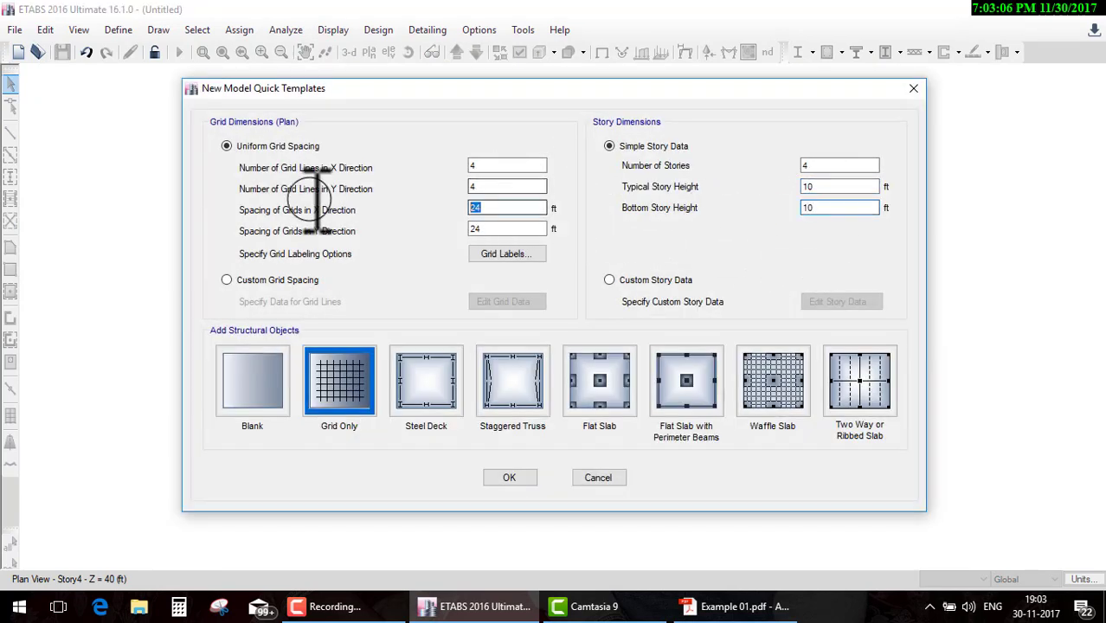
type("18")
double_click(492, 228)
type("18")
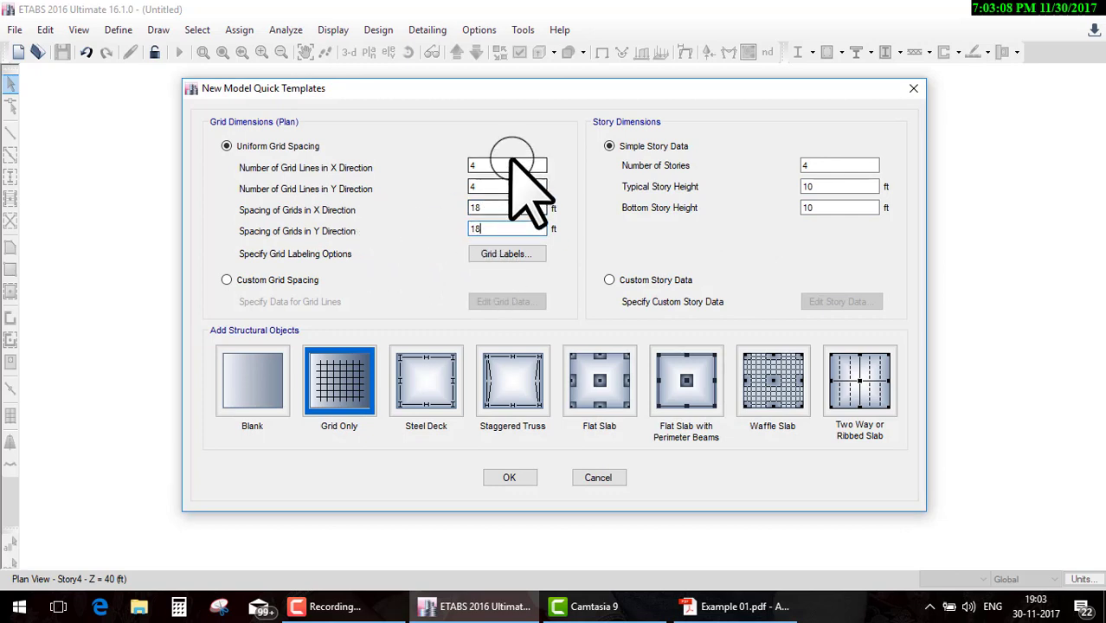
double_click(497, 187)
type("2")
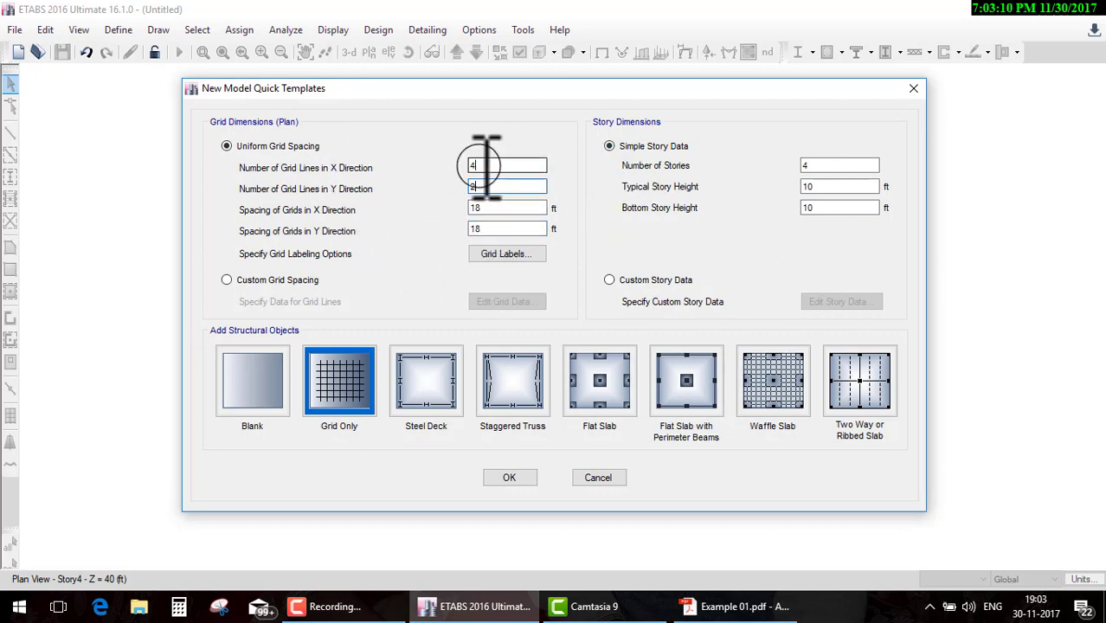
double_click(487, 164)
type("2")
left_click(513, 477)
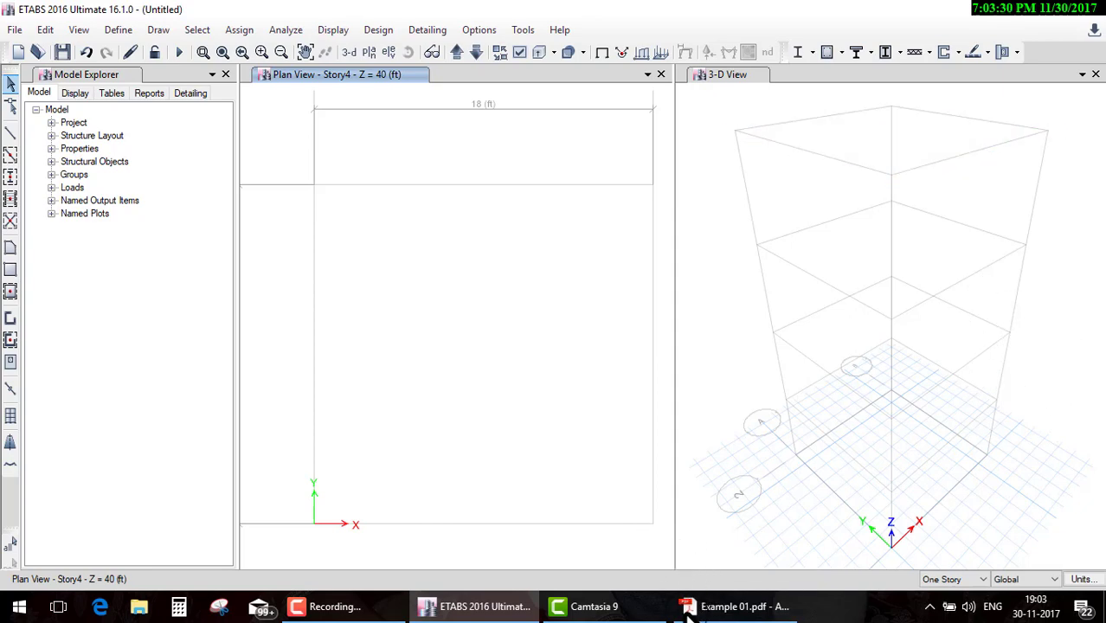
Step: Review the frame in the example PDF, then open grid system G1 for editing
left_click(735, 607)
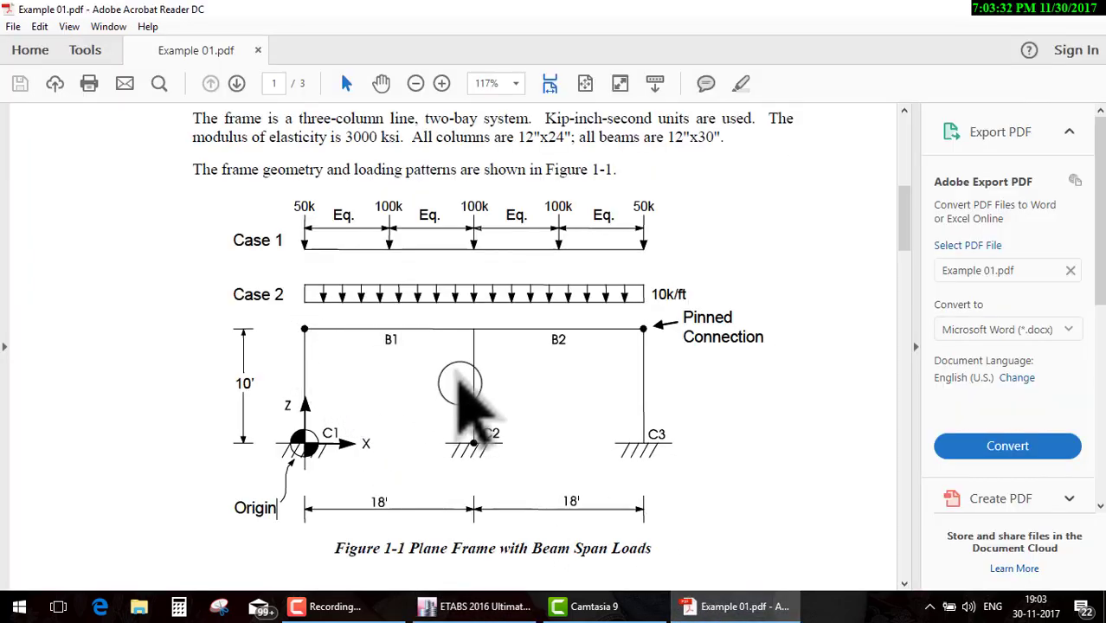
left_click(517, 615)
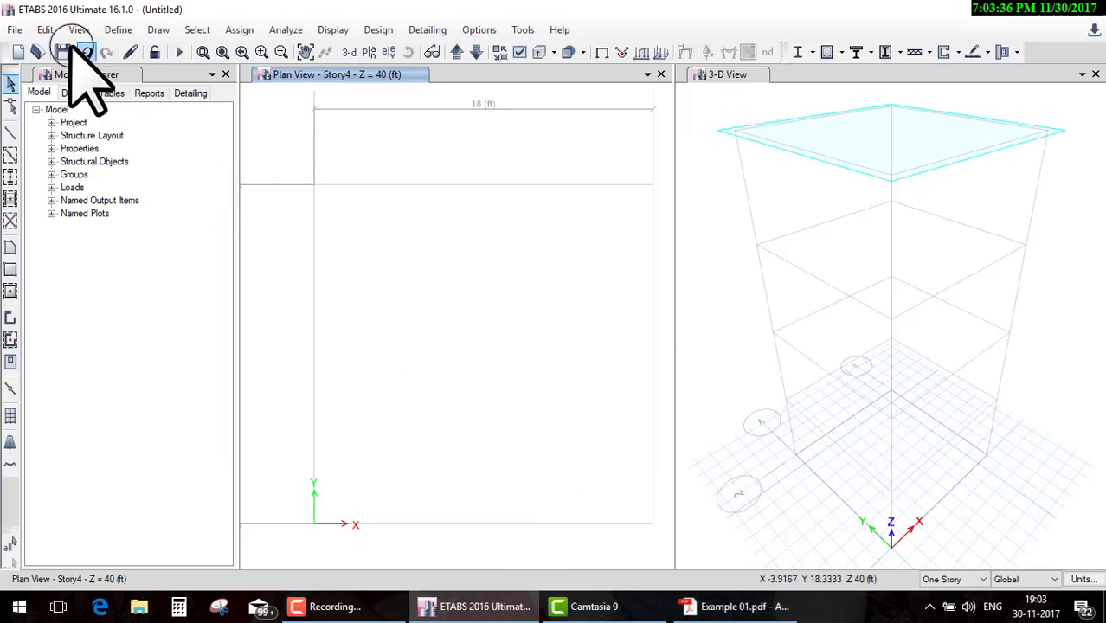
left_click(48, 31)
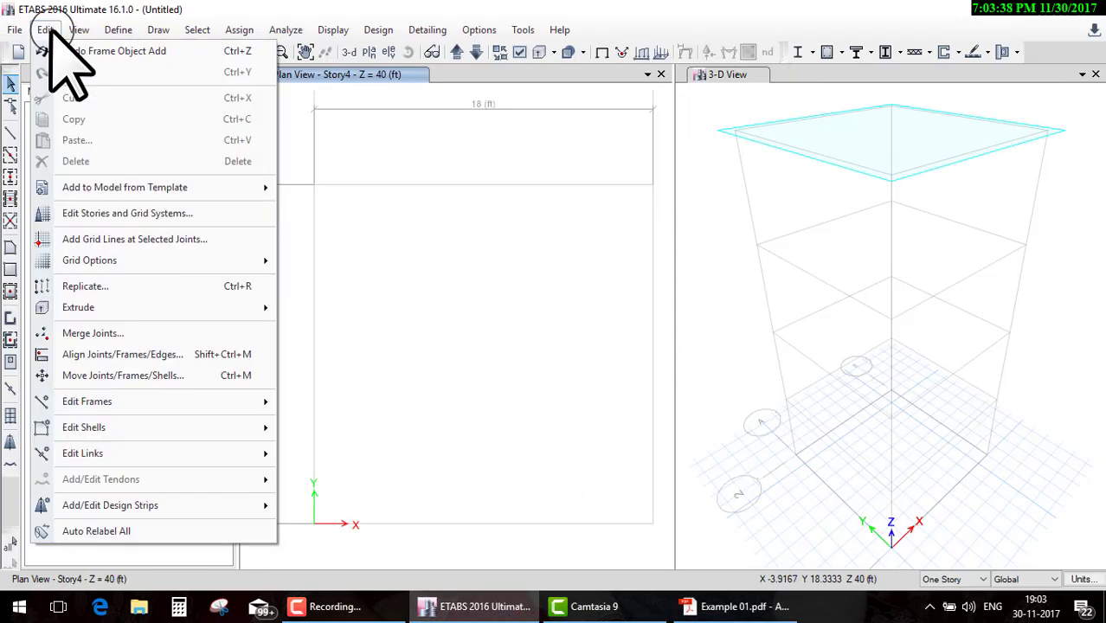
left_click(117, 213)
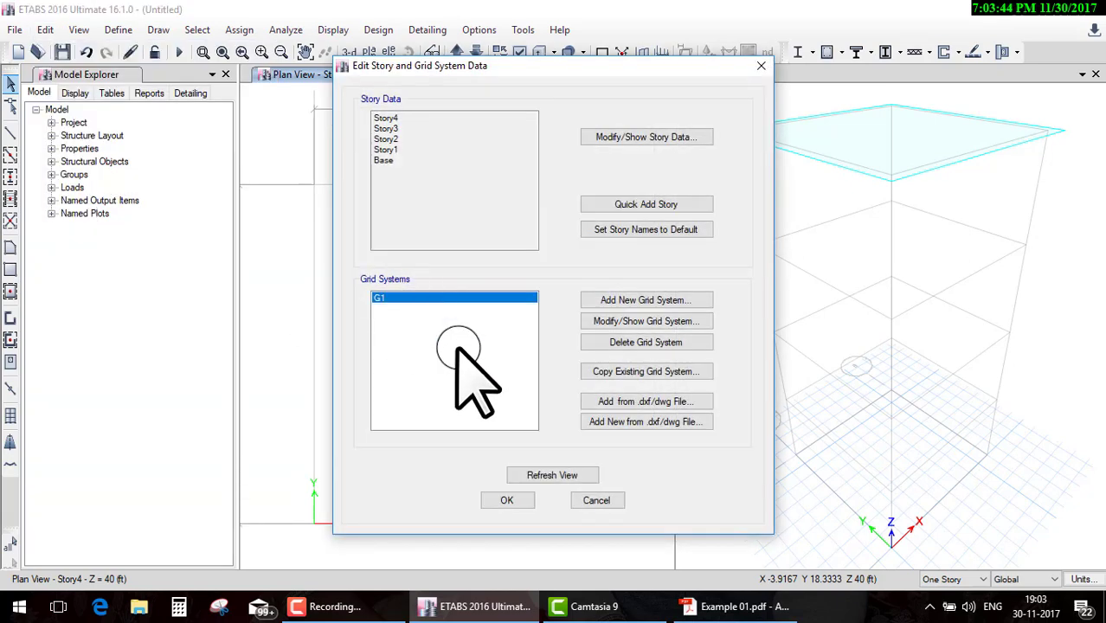
left_click(688, 324)
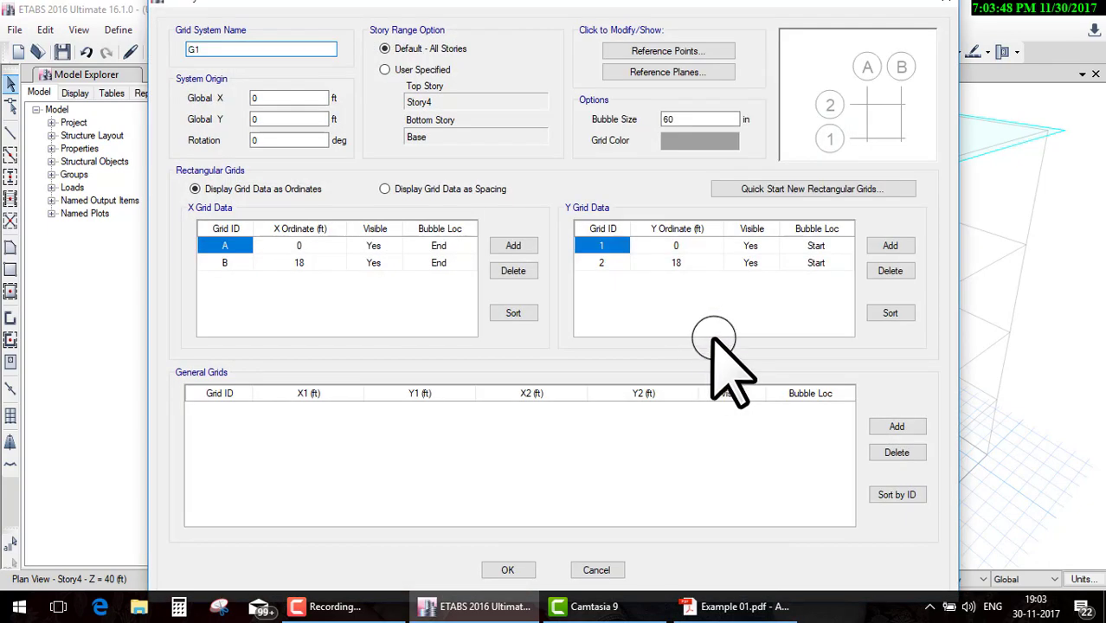
Step: Add grid lines C and 3 at 36 ft and make the grid color purple
left_click(244, 262)
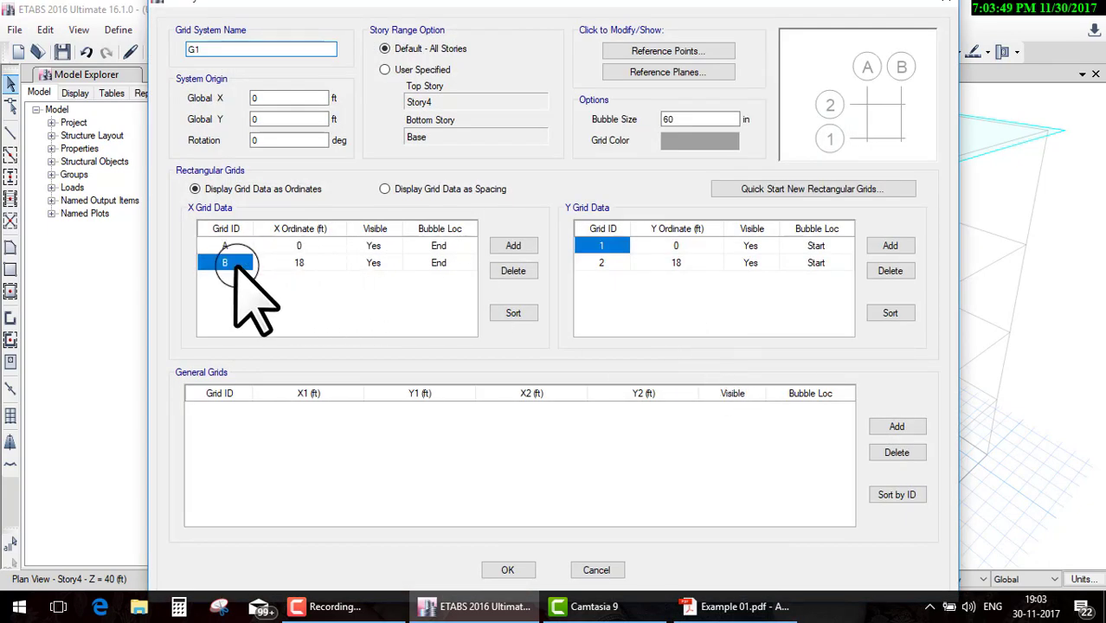
left_click(520, 247)
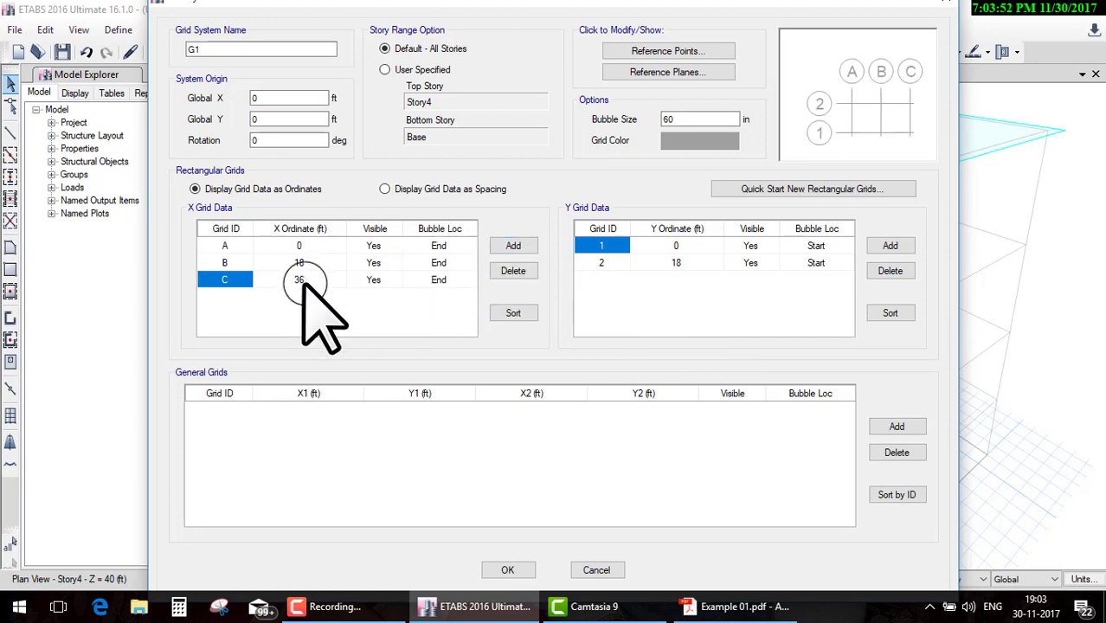
left_click(890, 245)
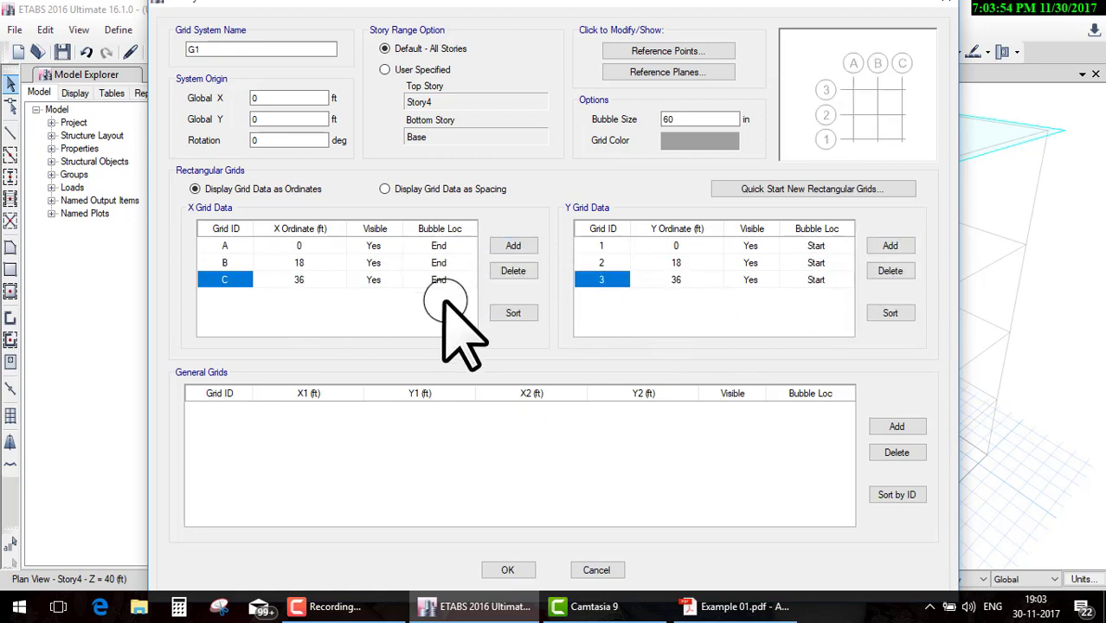
left_click(730, 148)
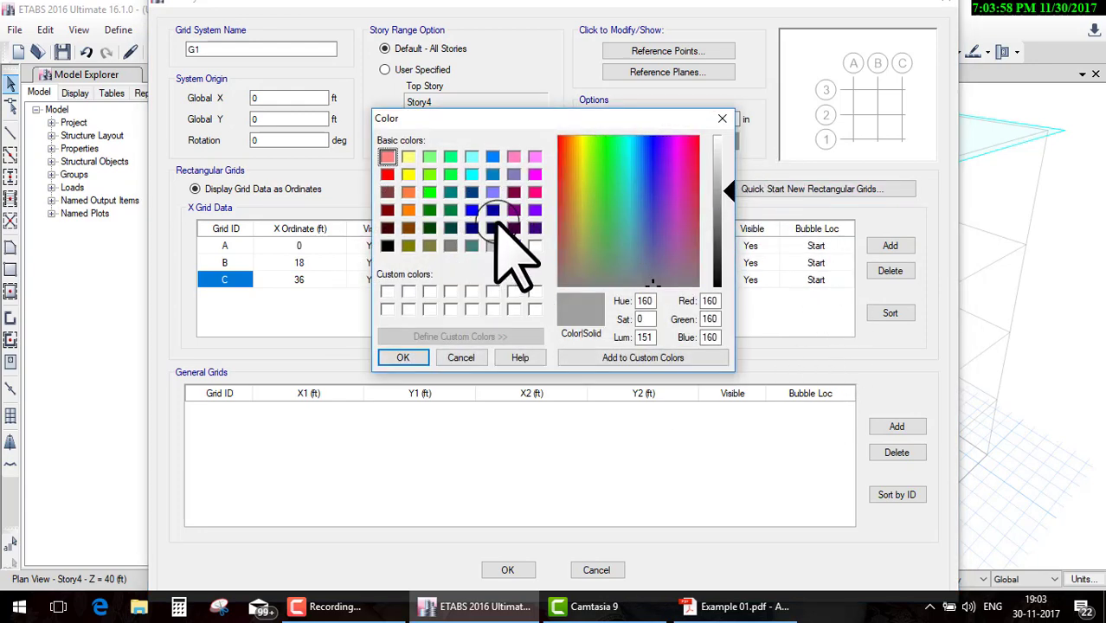
left_click(514, 210)
left_click(405, 358)
left_click(511, 569)
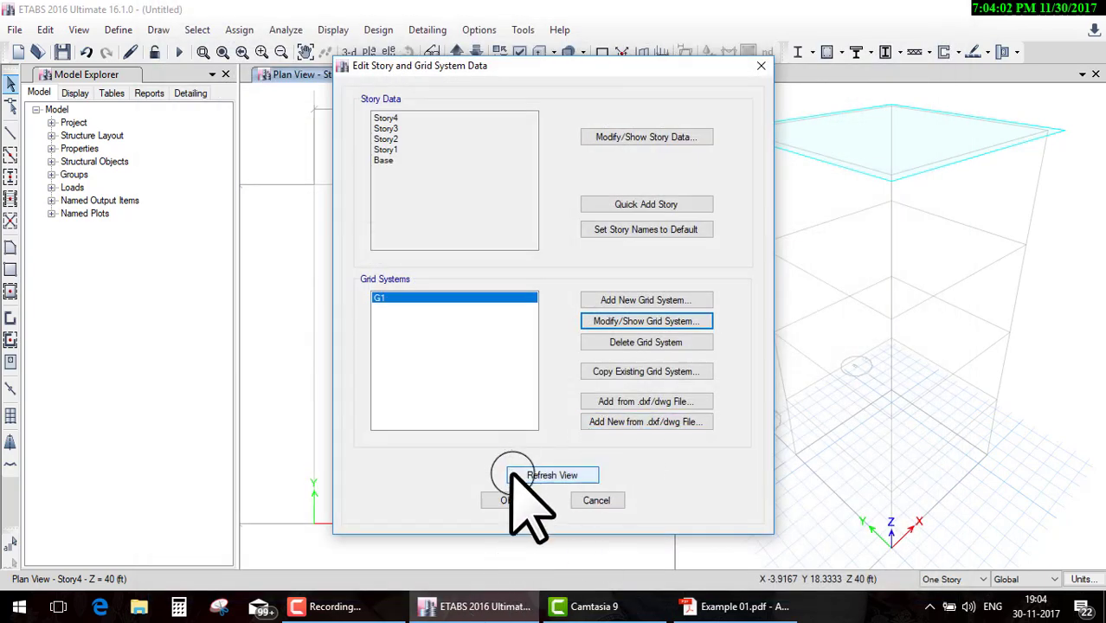
left_click(575, 497)
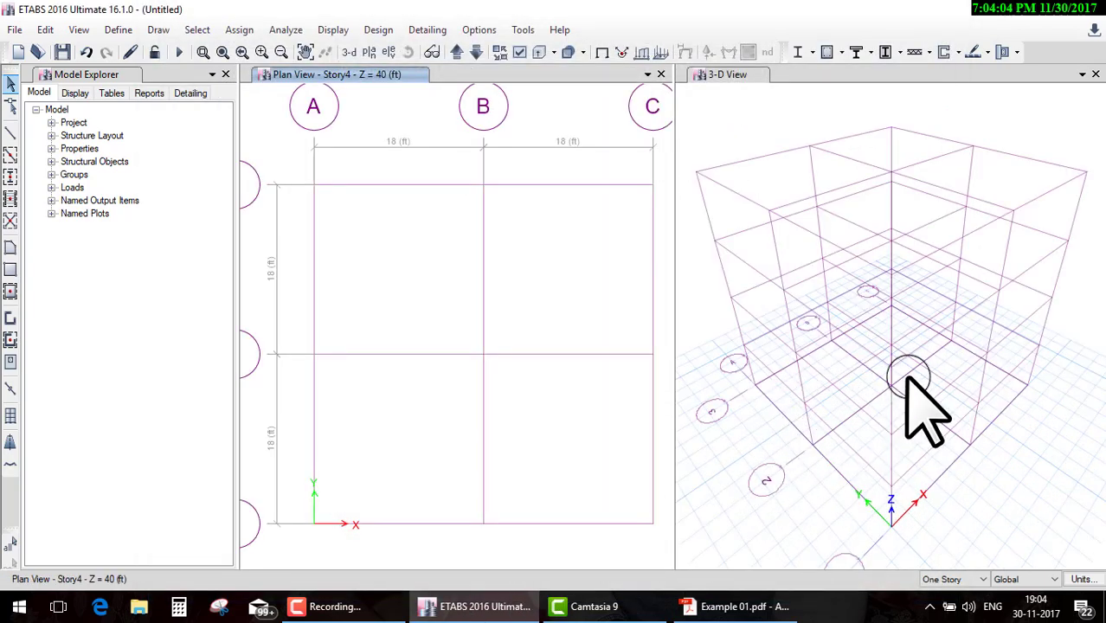
left_click(697, 606)
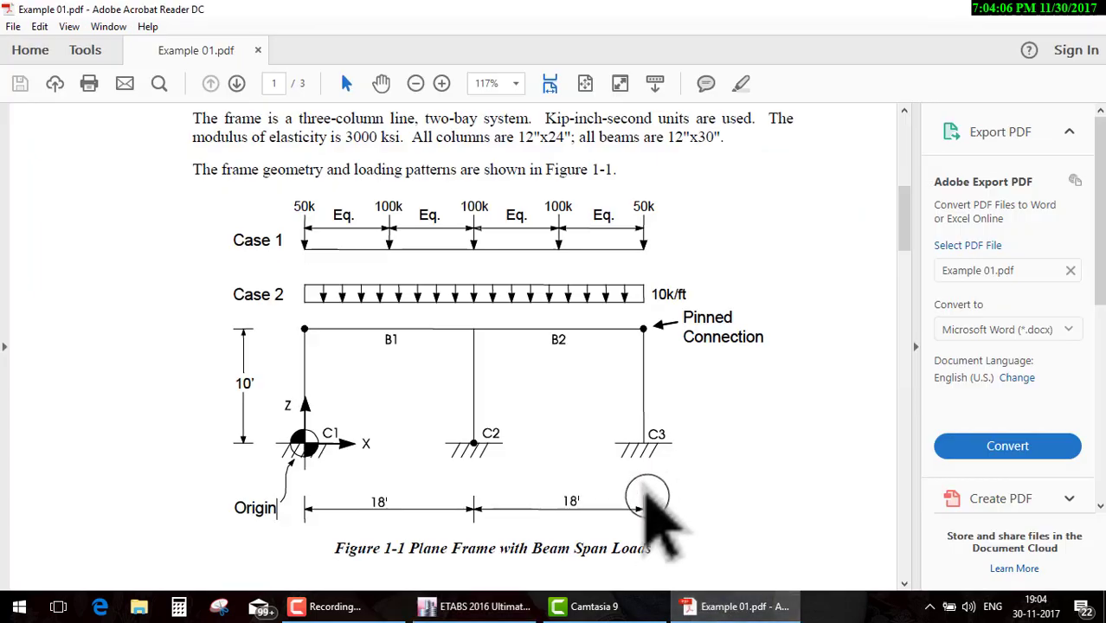
scroll(545, 415, "up", 3)
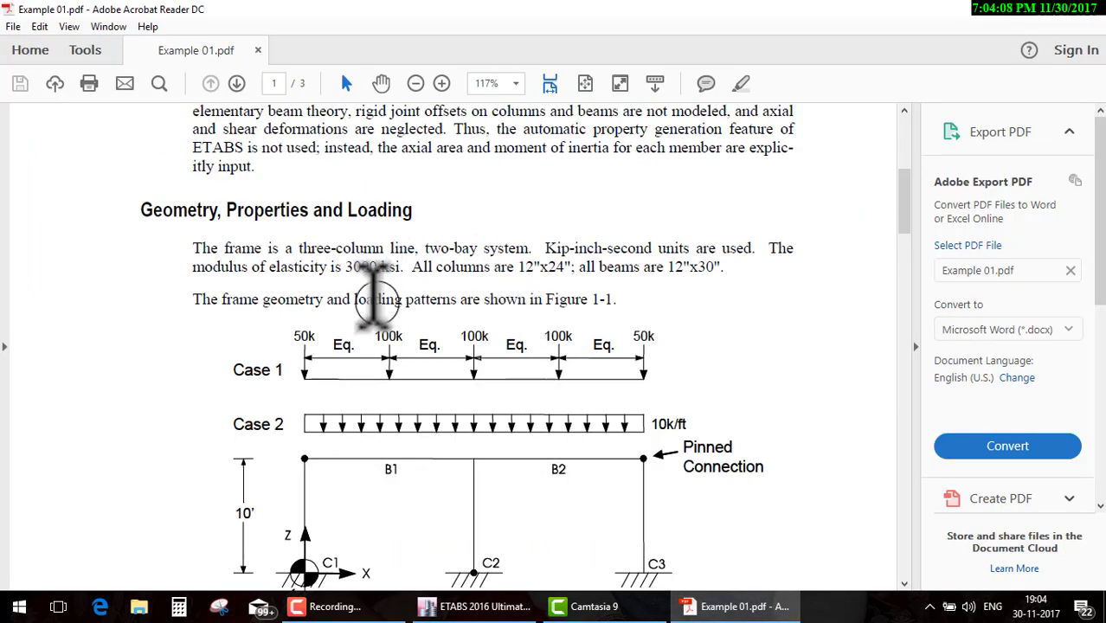
mouse_move(522, 259)
left_mouse_down()
mouse_move(593, 277)
mouse_move(651, 333)
left_mouse_up()
left_click_drag(675, 268, 720, 267)
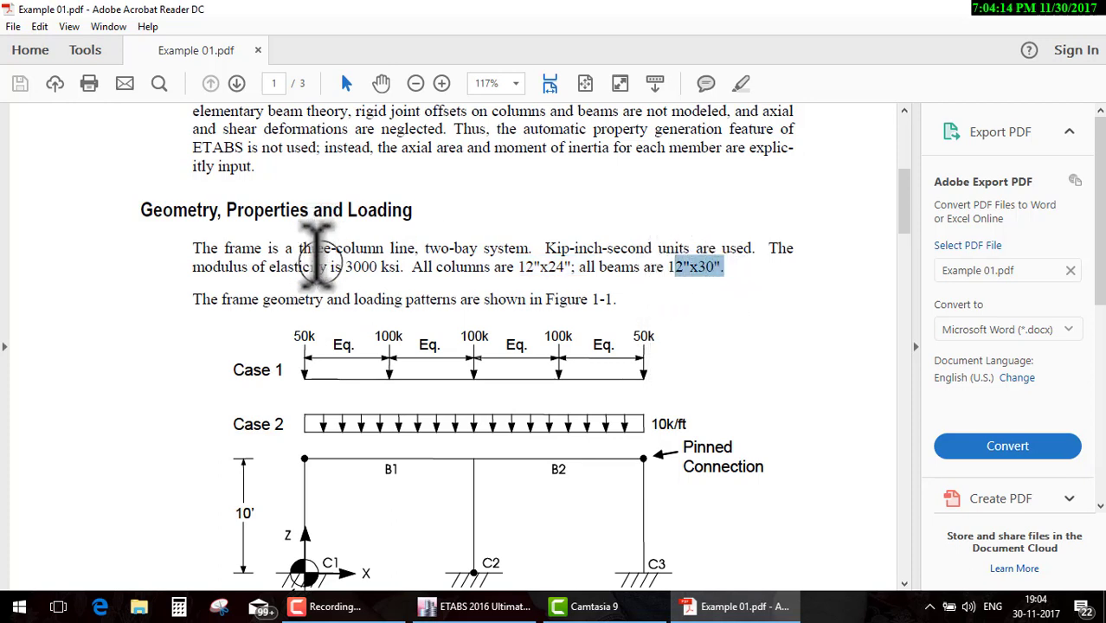
left_click_drag(345, 267, 401, 269)
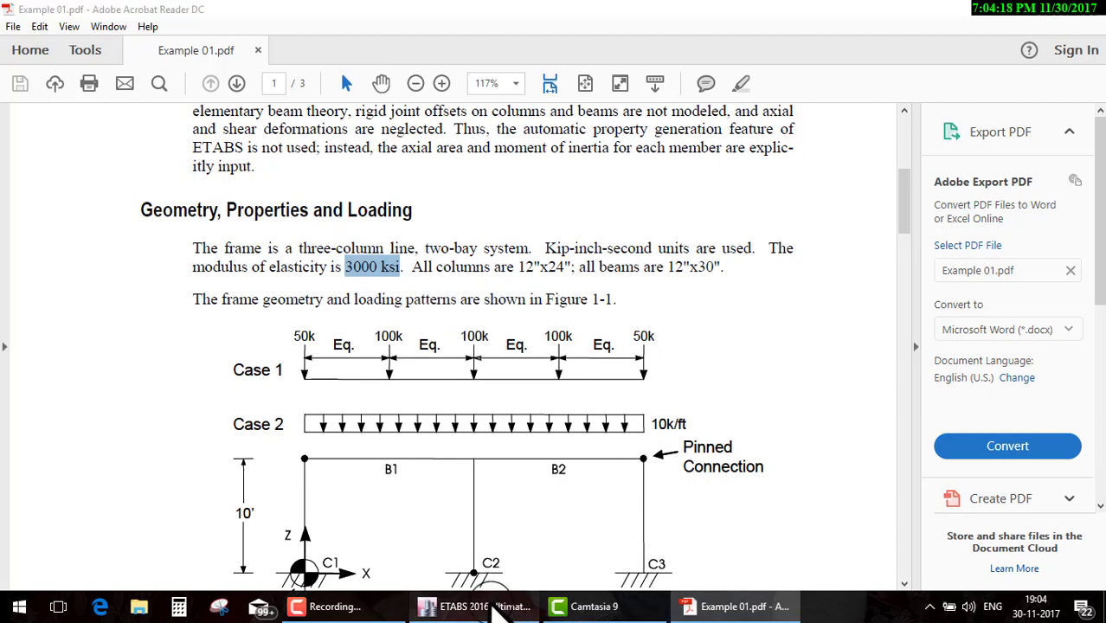
left_click(495, 610)
Step: Add an ASTM A36 Grade 36 steel material named A36 with modulus of elasticity 3000000 lb/in²
left_click(119, 30)
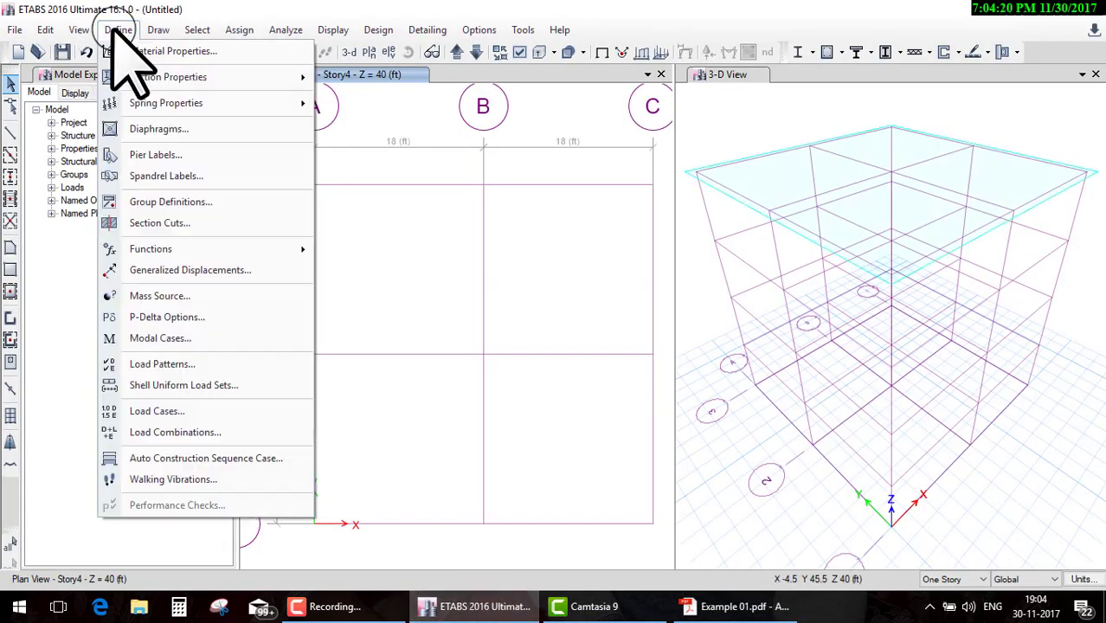
left_click(143, 52)
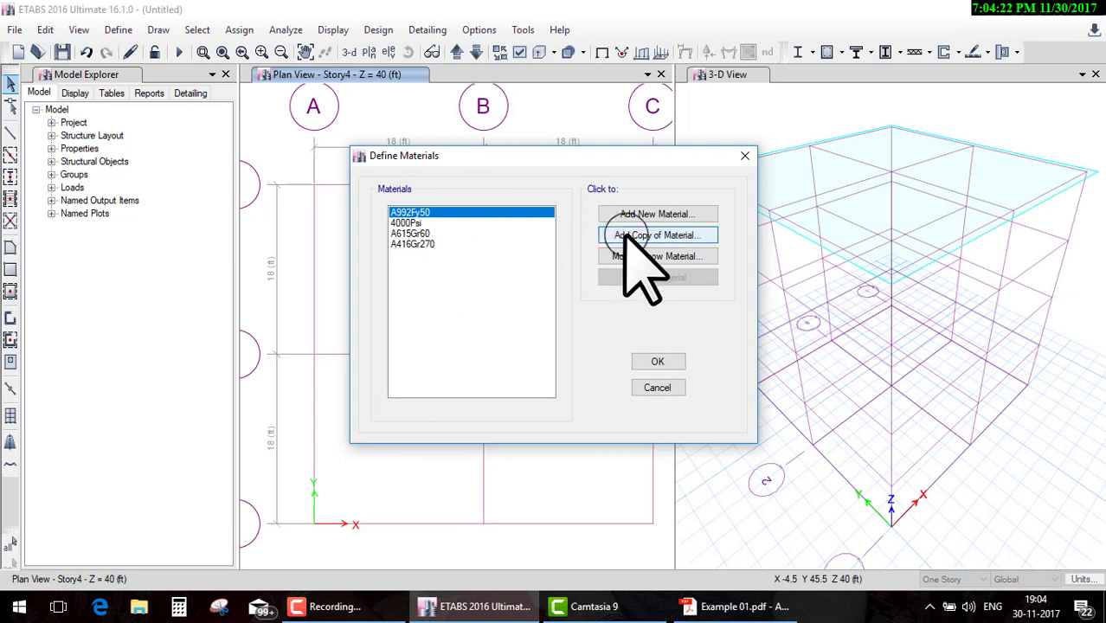
left_click(651, 216)
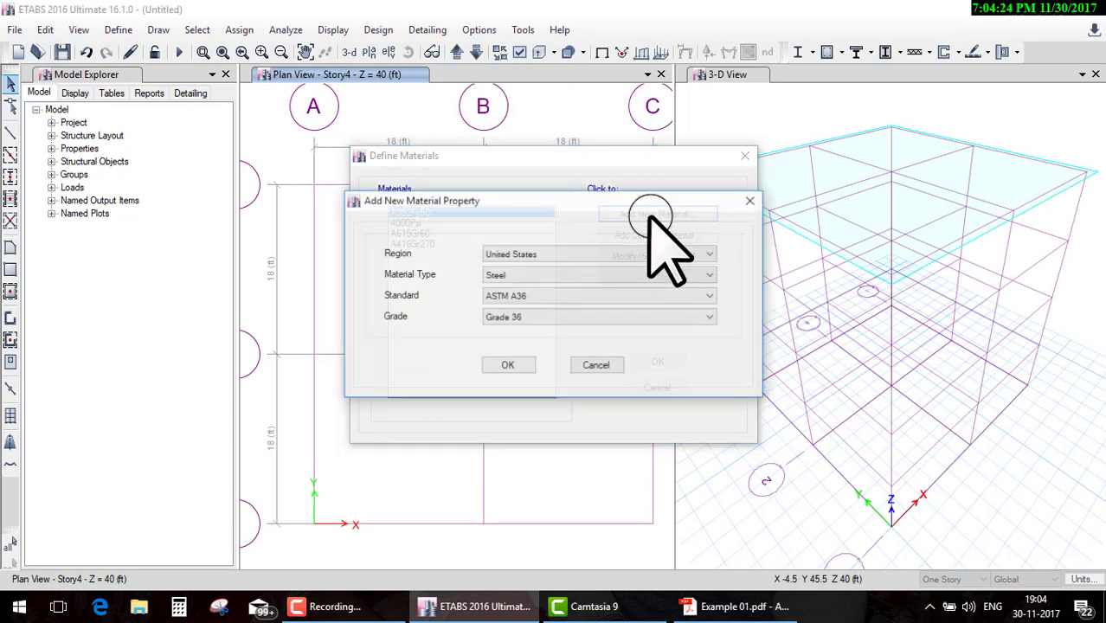
left_click(544, 297)
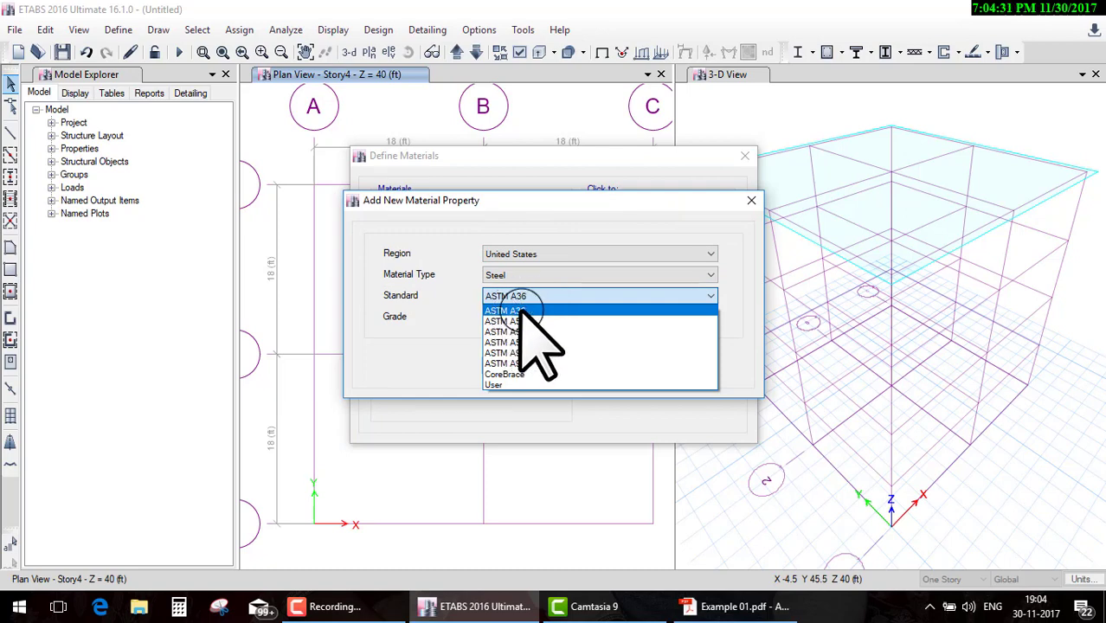
left_click(527, 310)
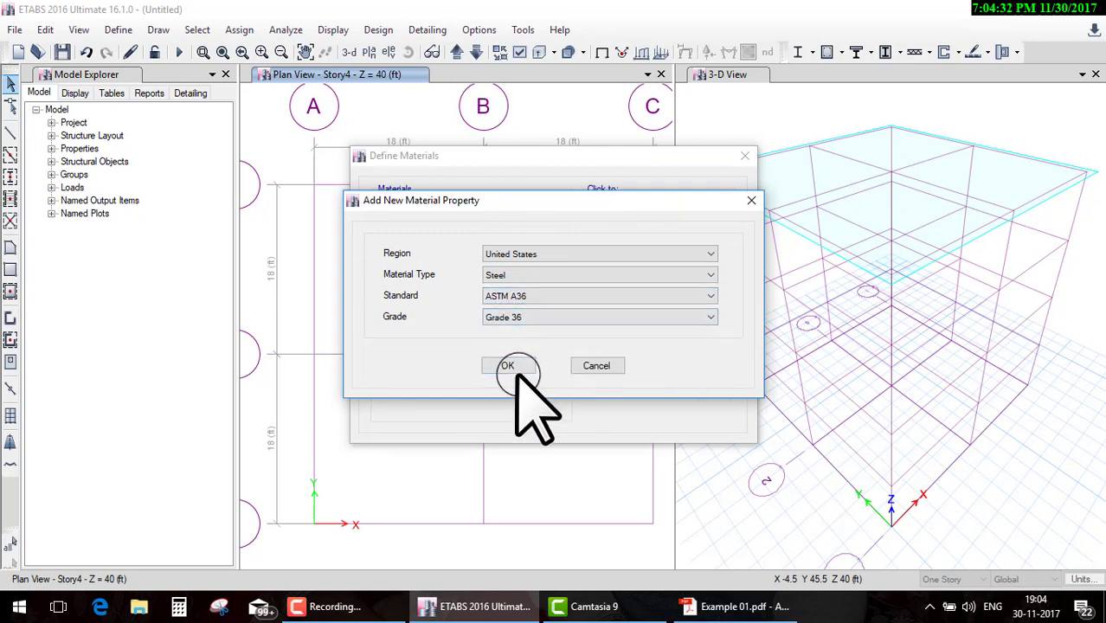
left_click(512, 351)
left_click(572, 55)
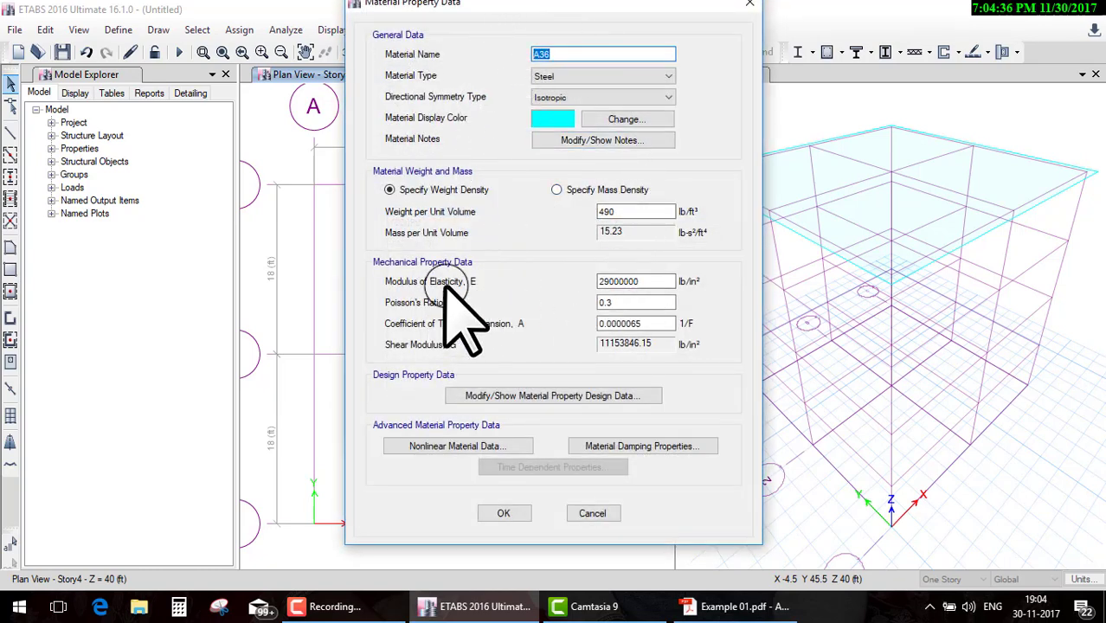
left_click(655, 281)
type("3000000")
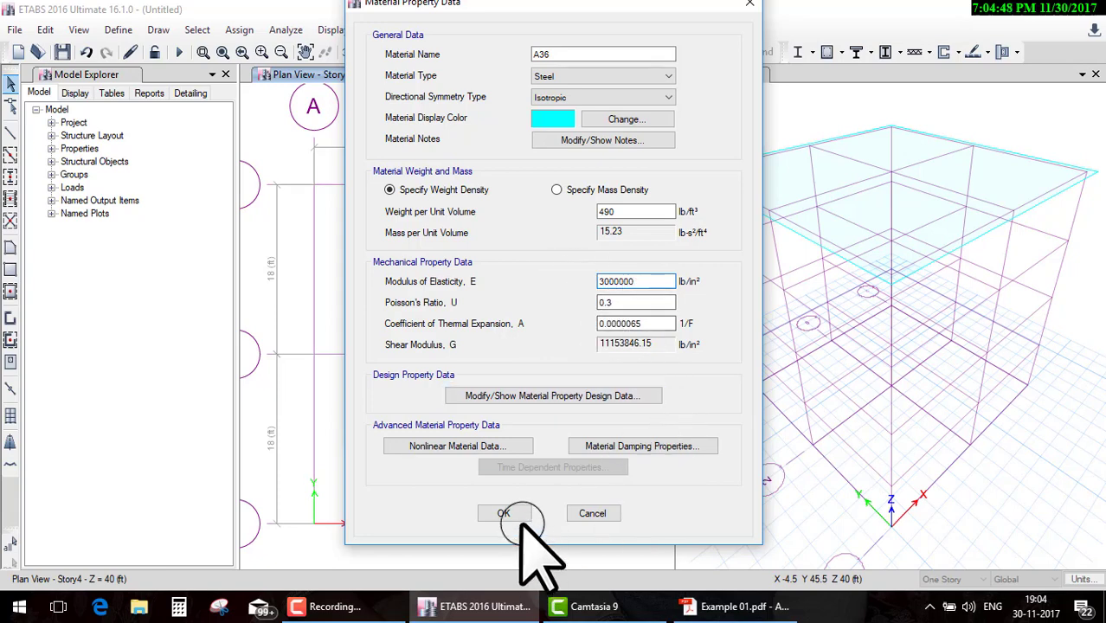
left_click(518, 511)
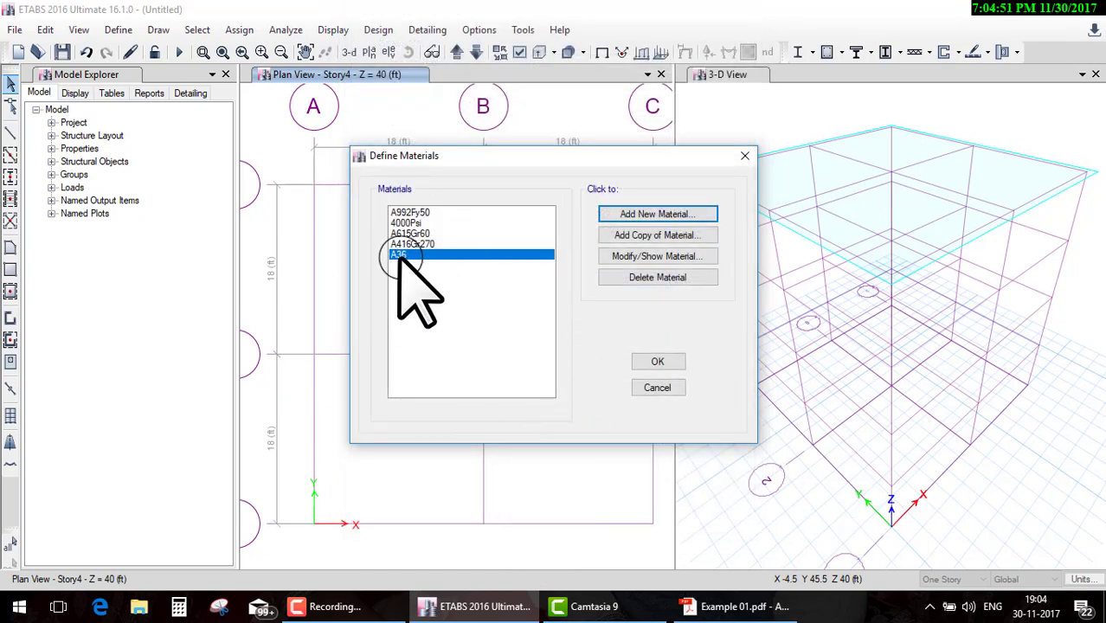
Step: Start a new concrete rectangular frame section using the A36 material
left_click(648, 362)
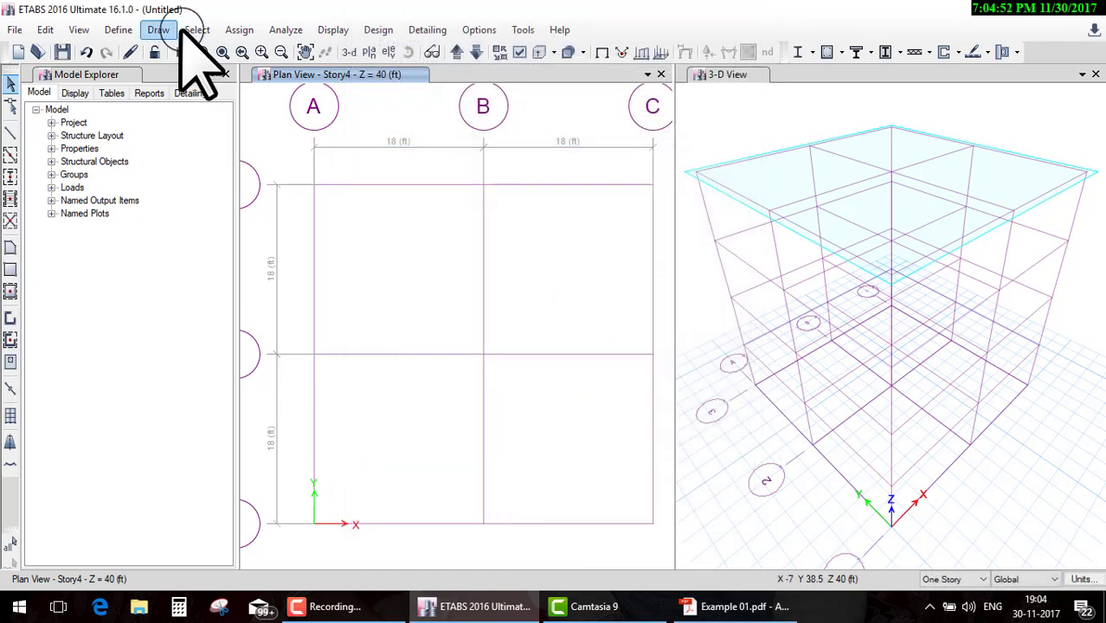
left_click(126, 29)
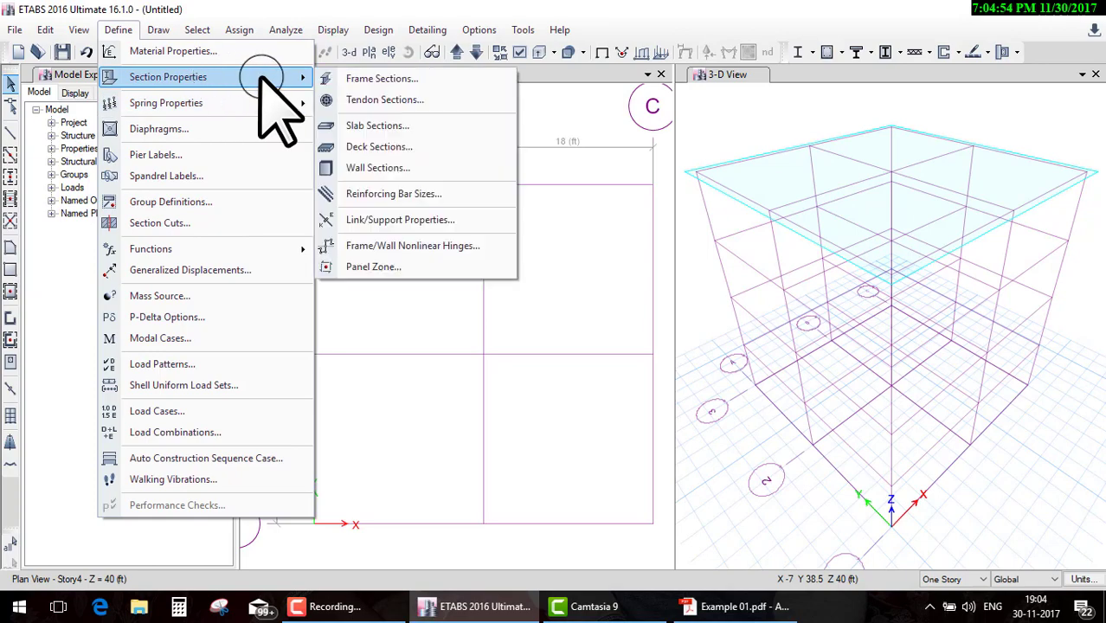
left_click(364, 78)
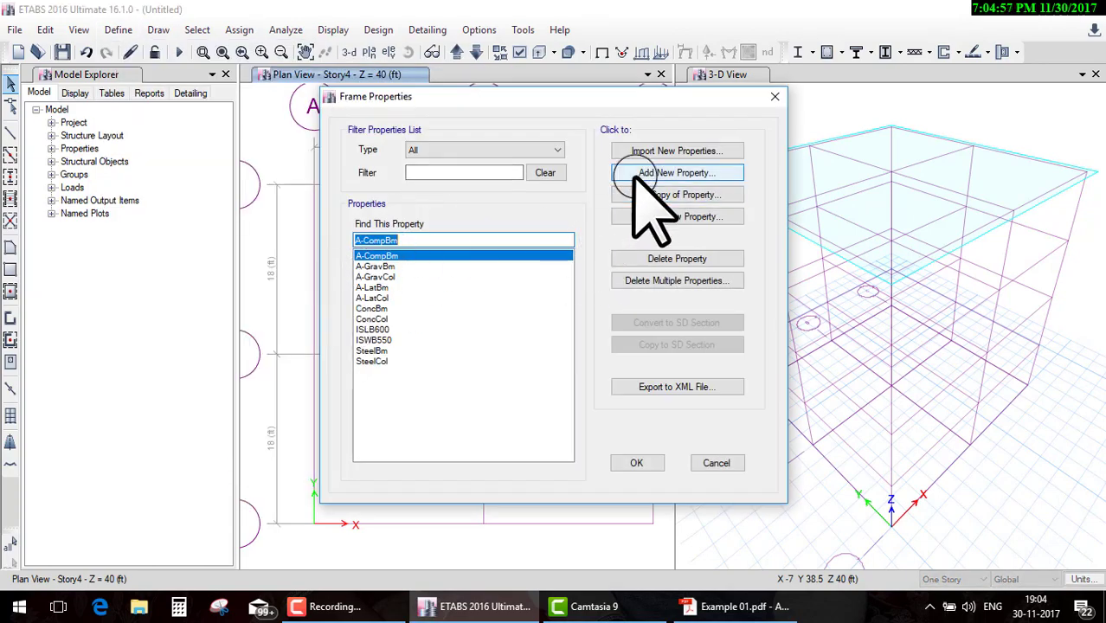
left_click(647, 173)
key("Escape")
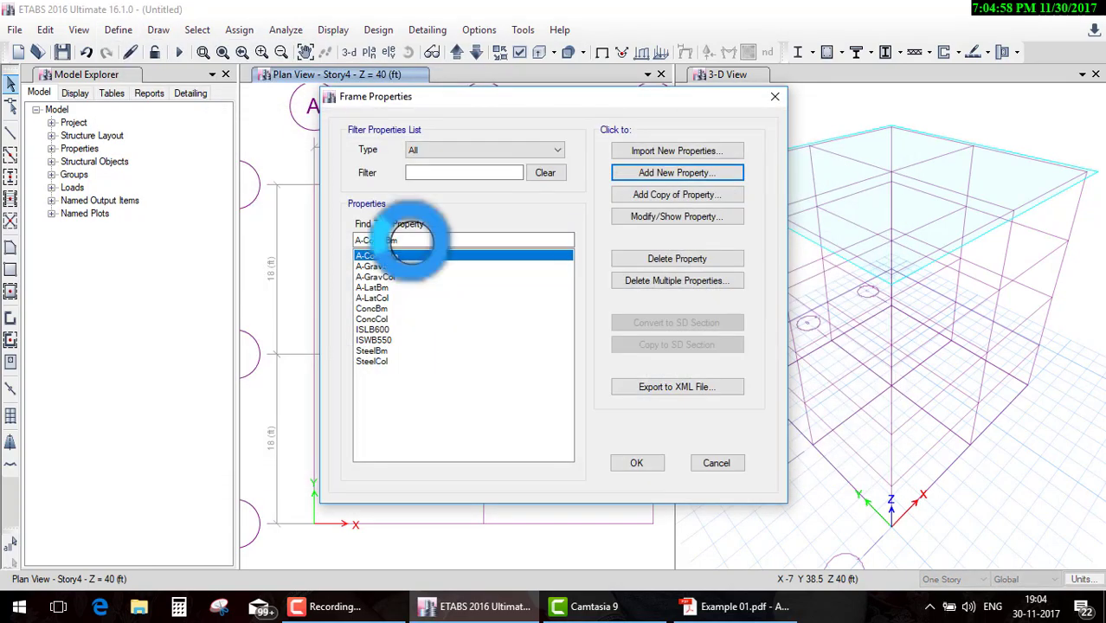
left_click(509, 128)
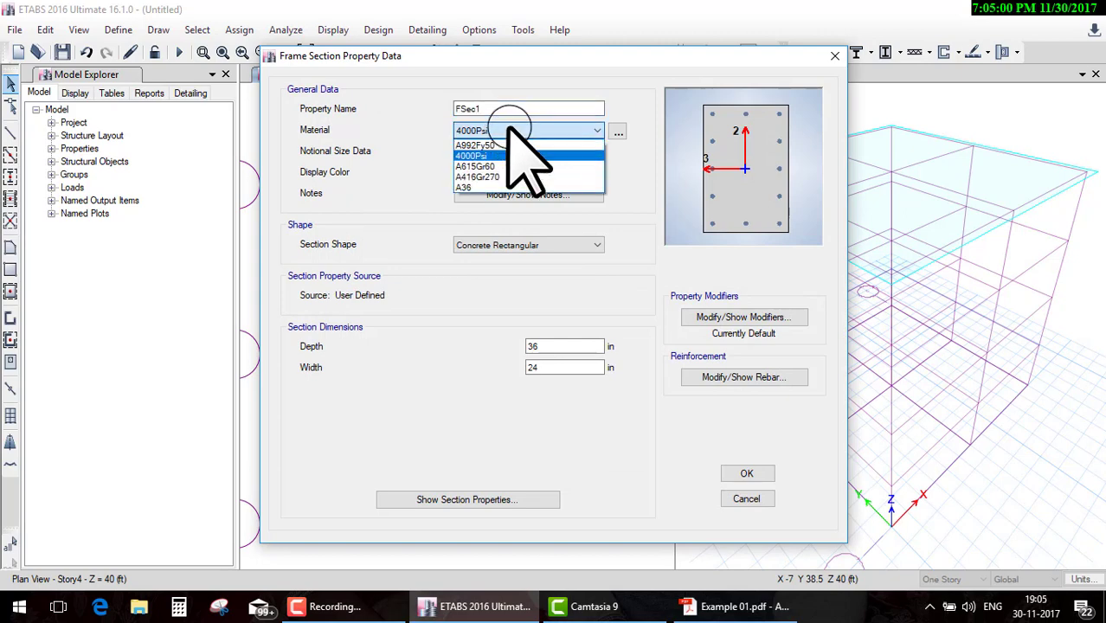
left_click(476, 186)
double_click(506, 109)
type("beam")
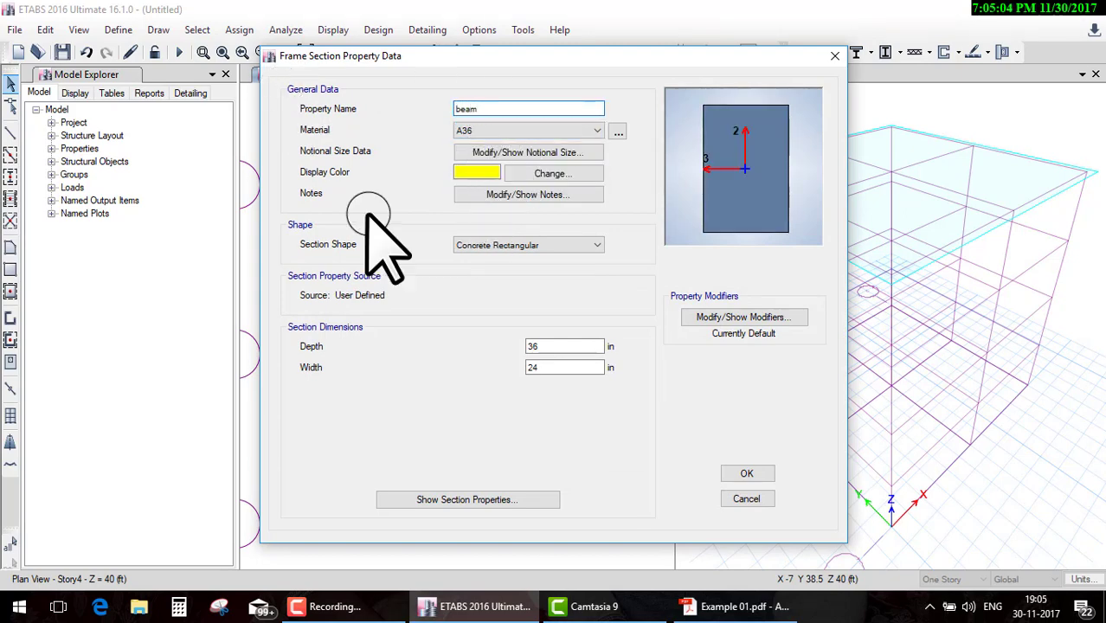
Step: Name the section 'beam' with depth 30 in and width 12 in, matching the PDF's 12"x30" beam
left_click(736, 606)
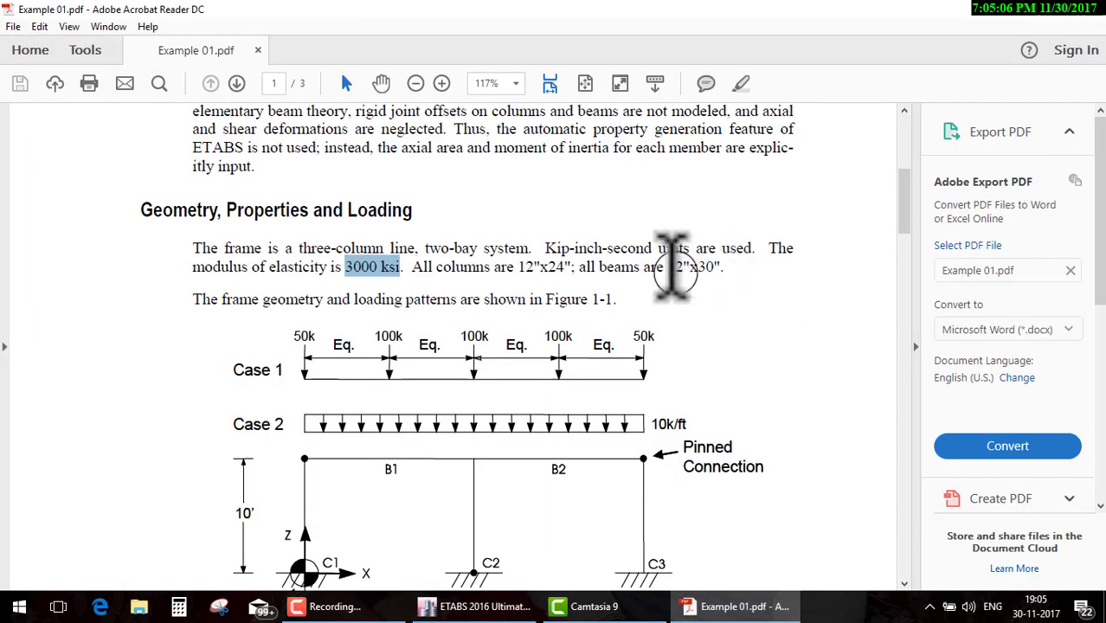
left_click_drag(666, 266, 720, 267)
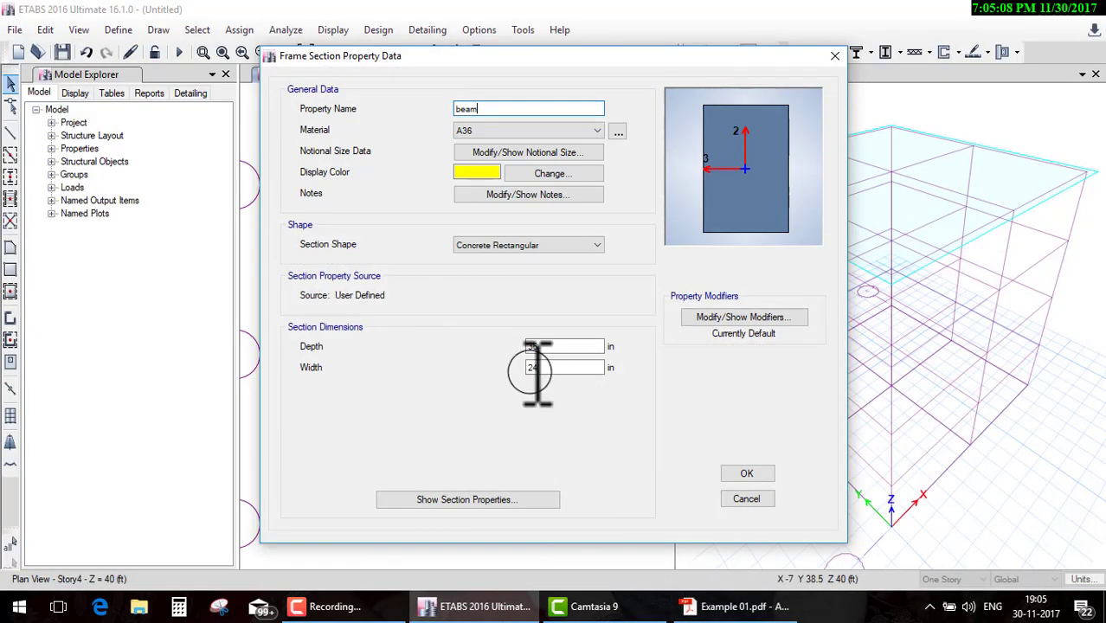
double_click(532, 346)
left_click(530, 367)
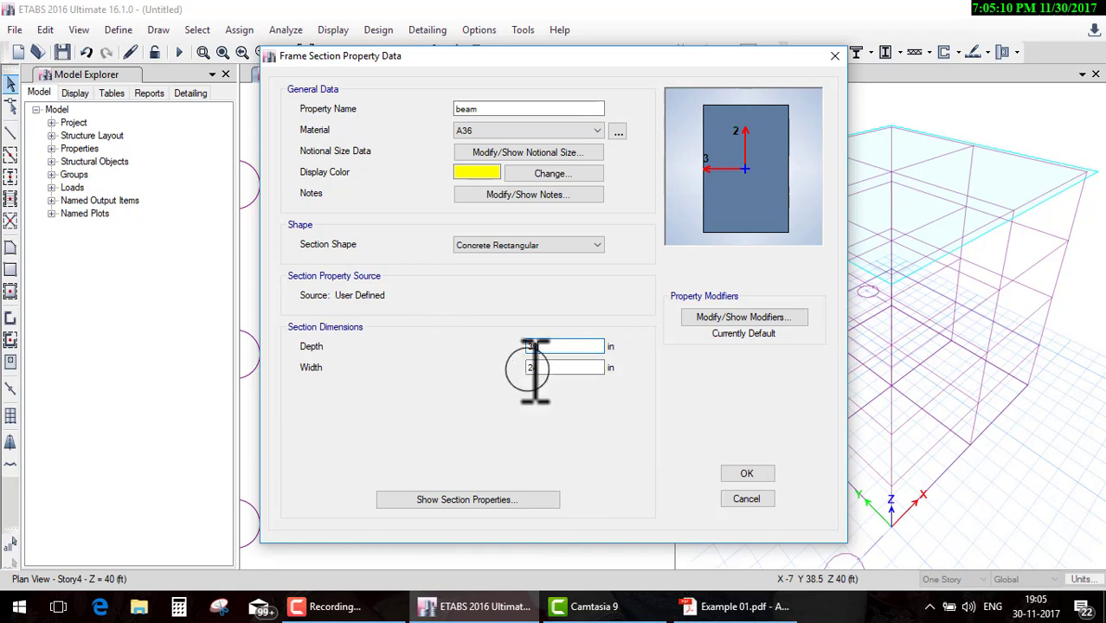
double_click(530, 367)
type("1")
left_click(562, 365)
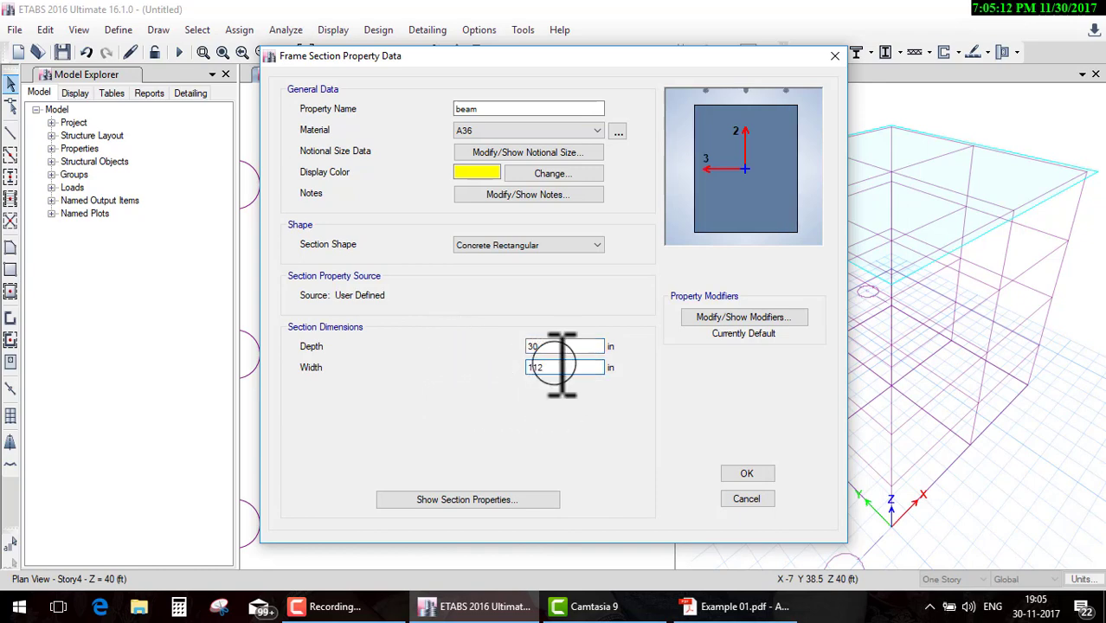
type("12")
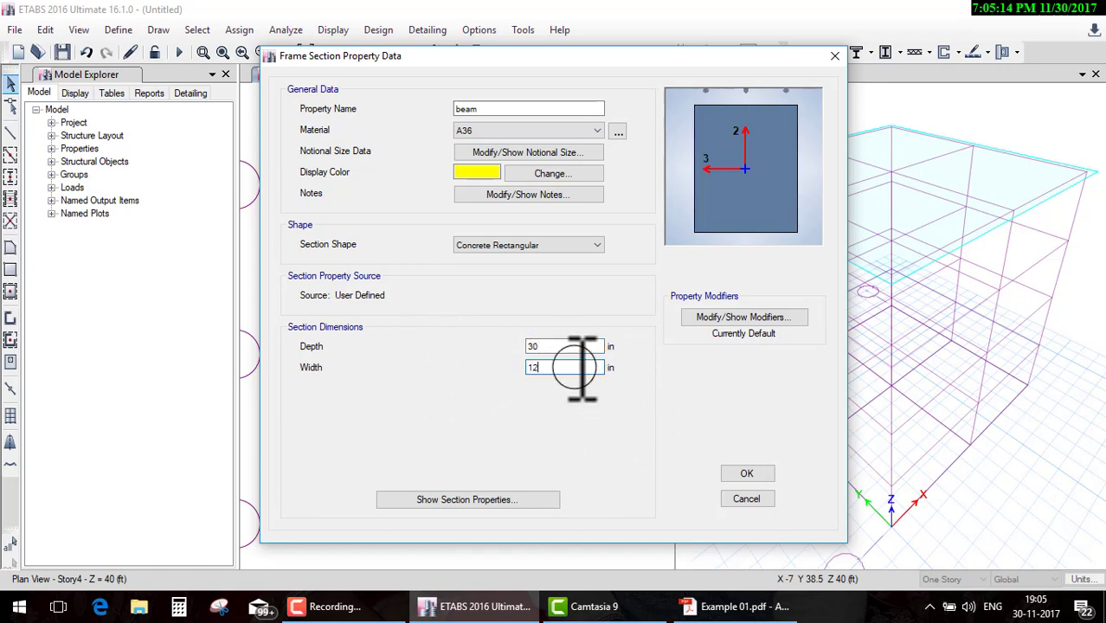
left_click(746, 474)
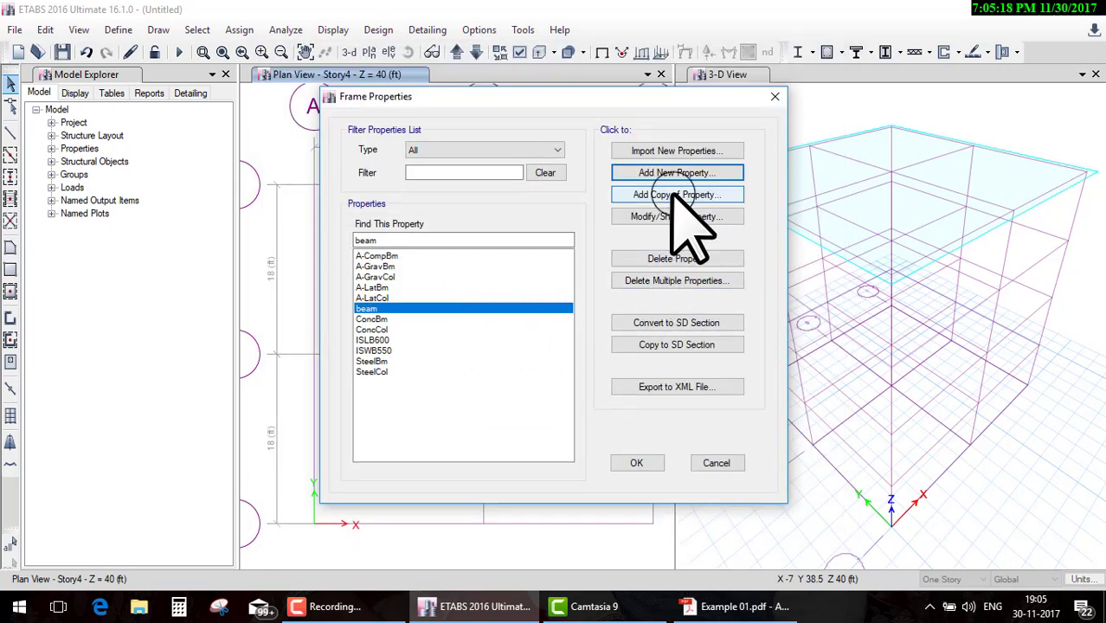
Step: Add a 'column' concrete rectangular section in A36, 24 in deep by 12 in wide
left_click(621, 176)
left_click(286, 260)
type("column")
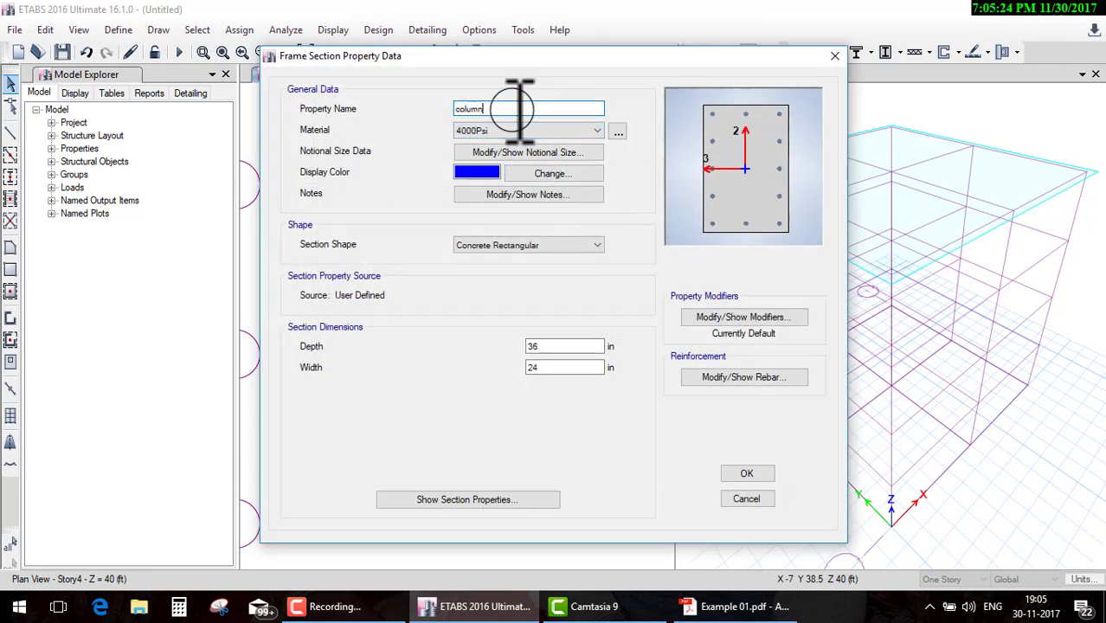
left_click(575, 130)
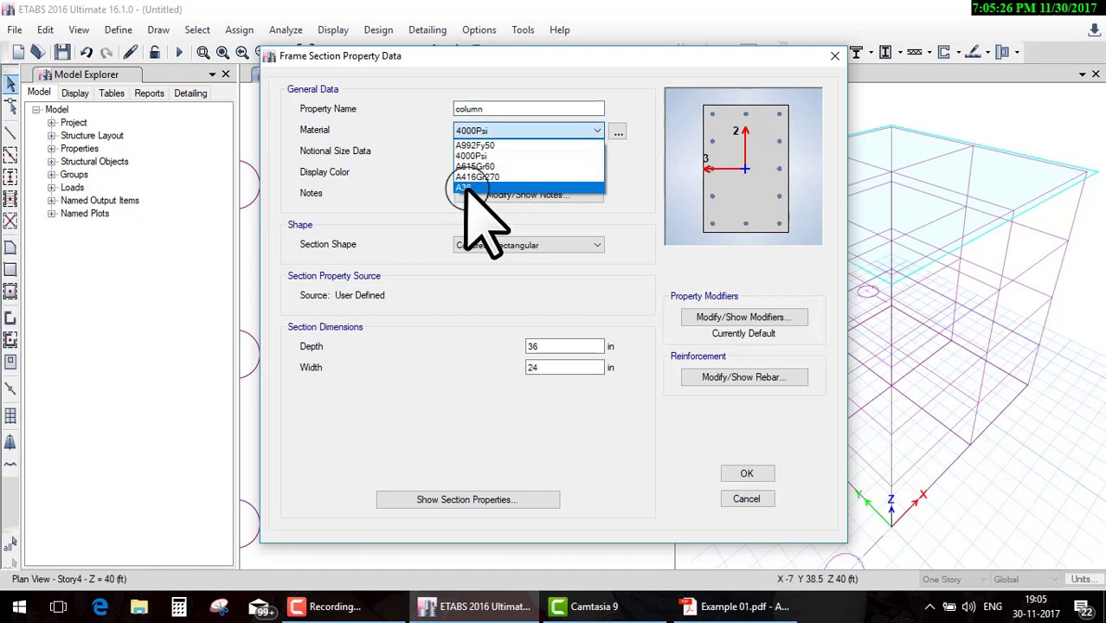
left_click(467, 186)
double_click(588, 345)
type("24")
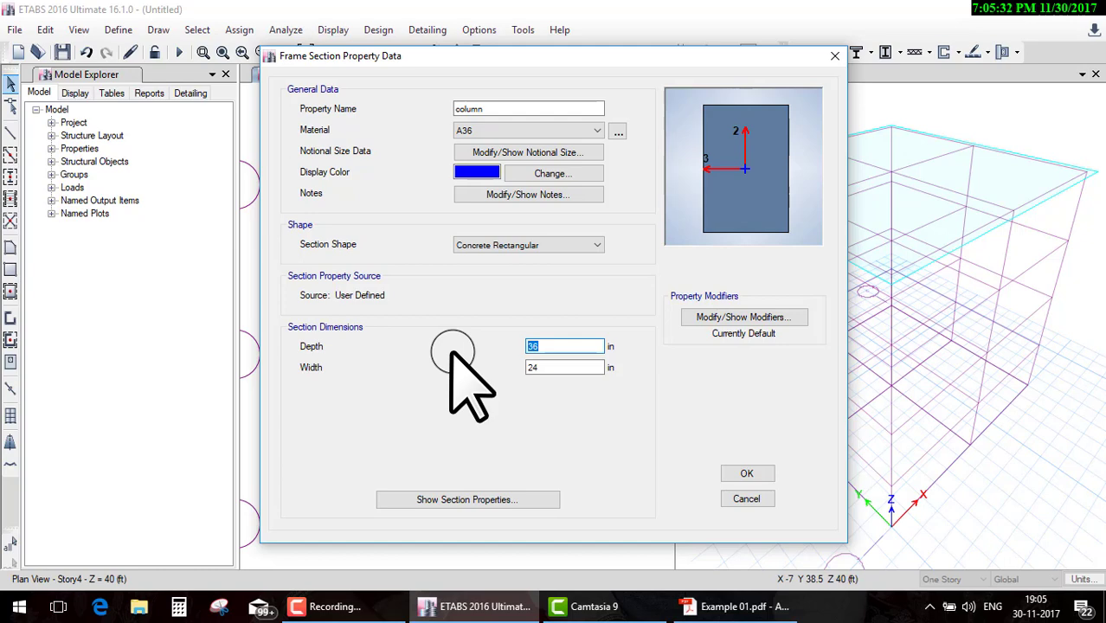
left_click(567, 367)
type("2")
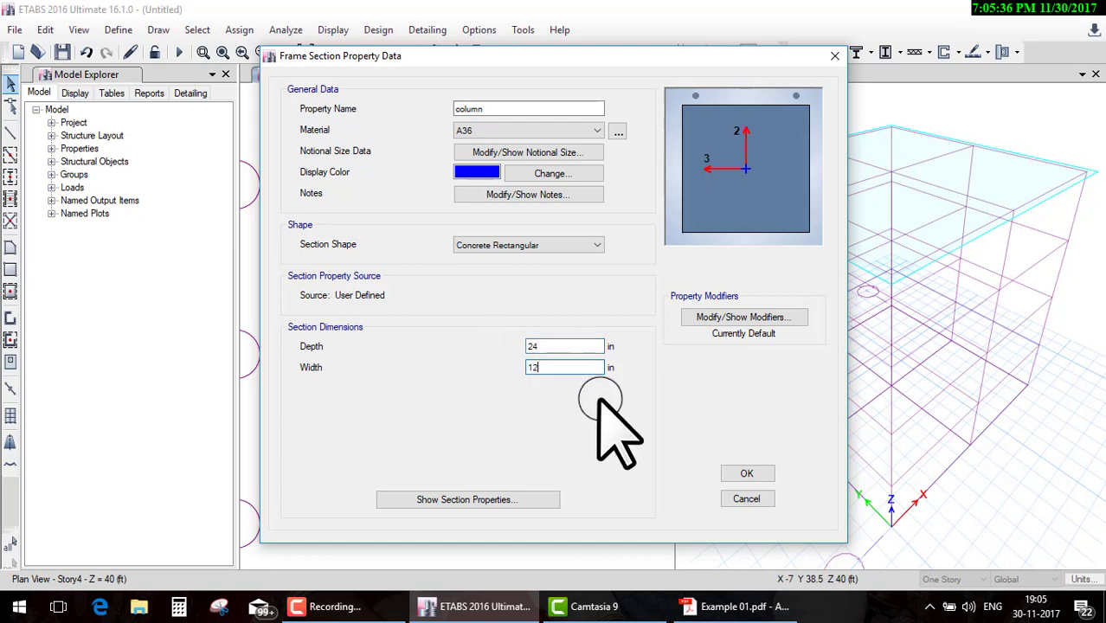
left_click(735, 474)
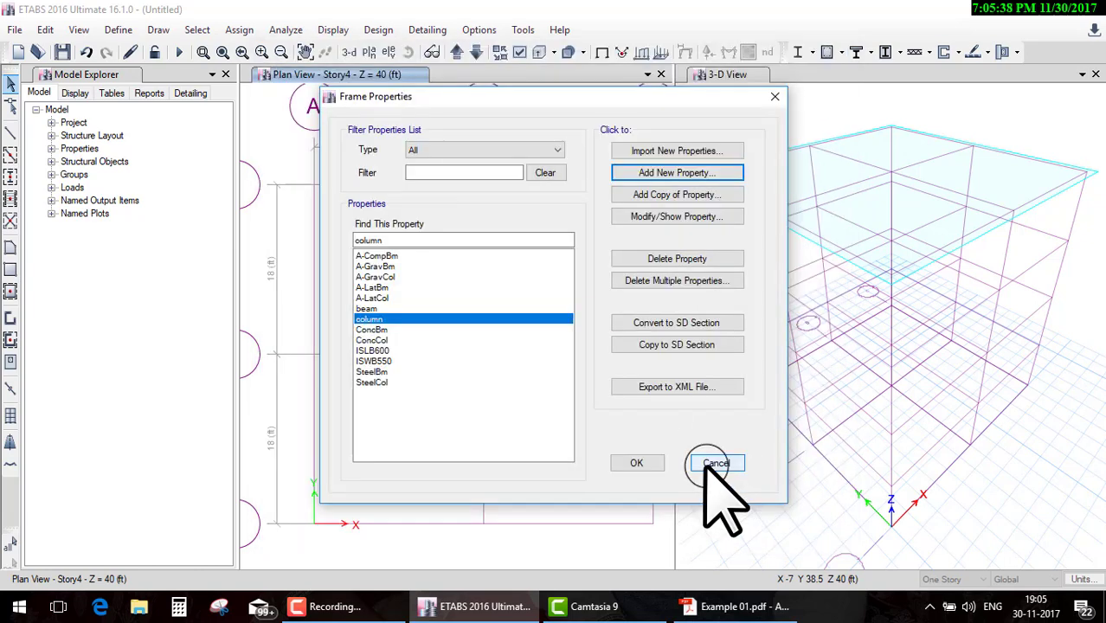
left_click(368, 309)
left_click(369, 320)
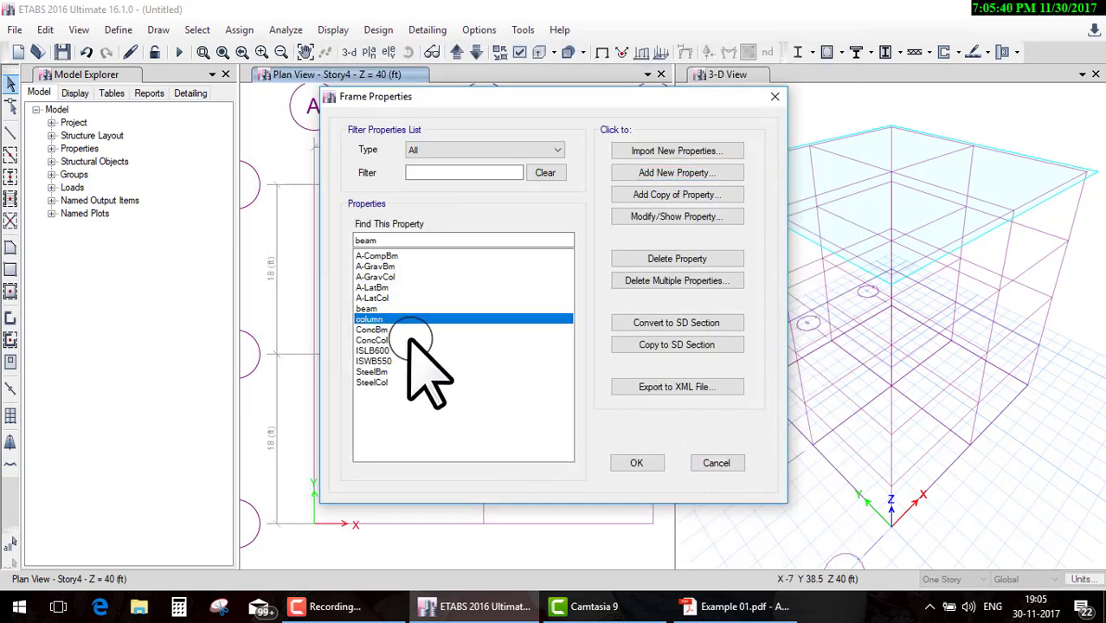
Step: Place column-section columns at grid points A3, B3 and C3
left_click(620, 462)
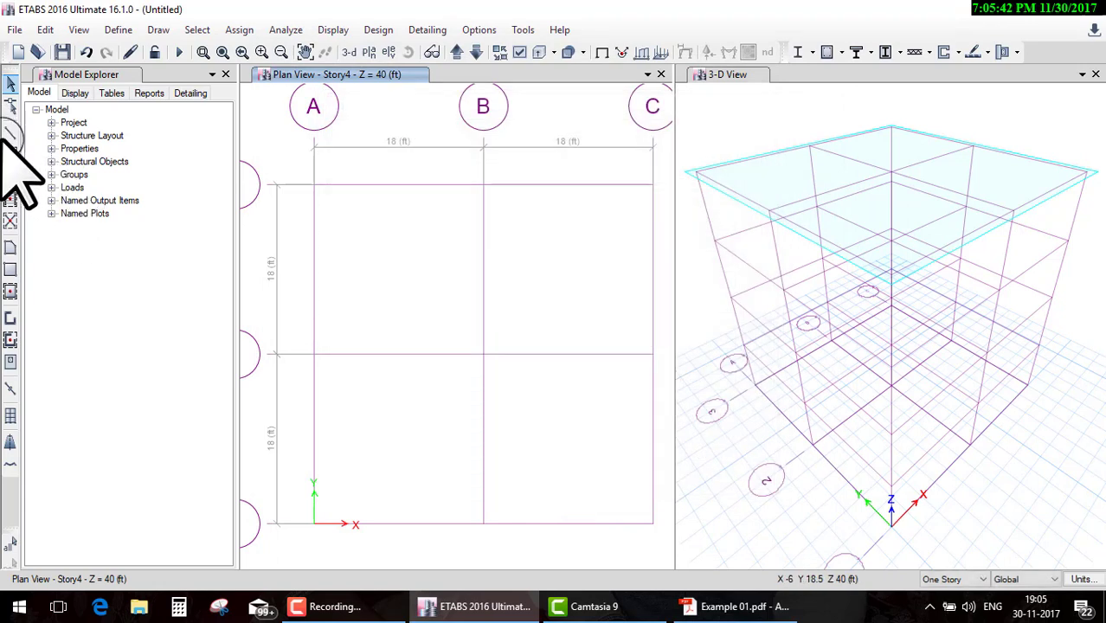
left_click(12, 176)
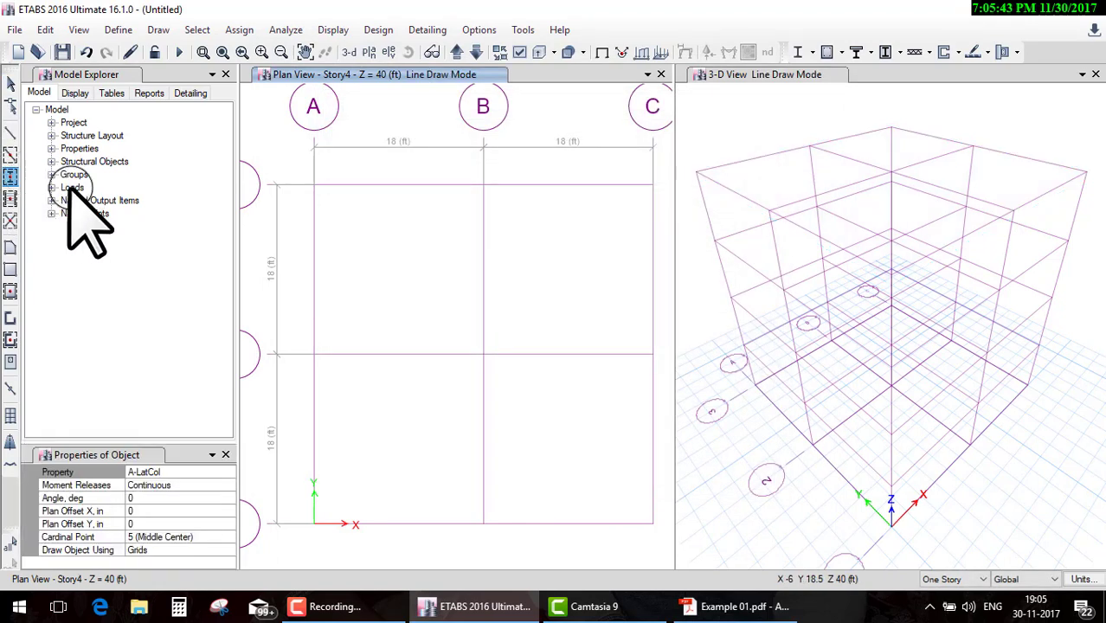
left_click(214, 473)
left_click(227, 472)
left_click(228, 552)
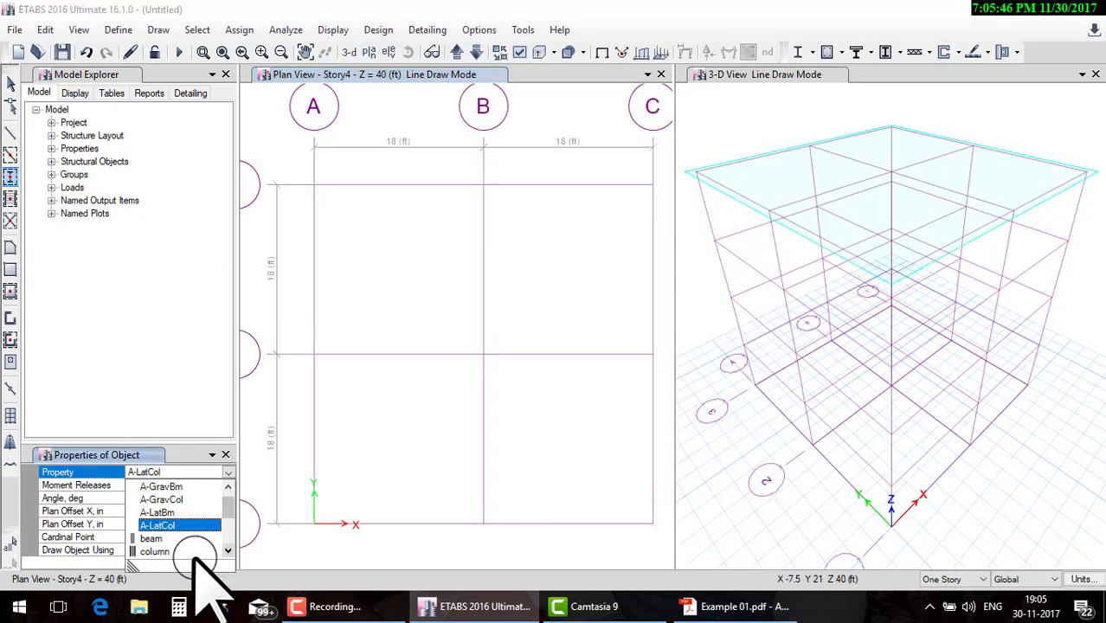
left_click(160, 564)
left_click(313, 183)
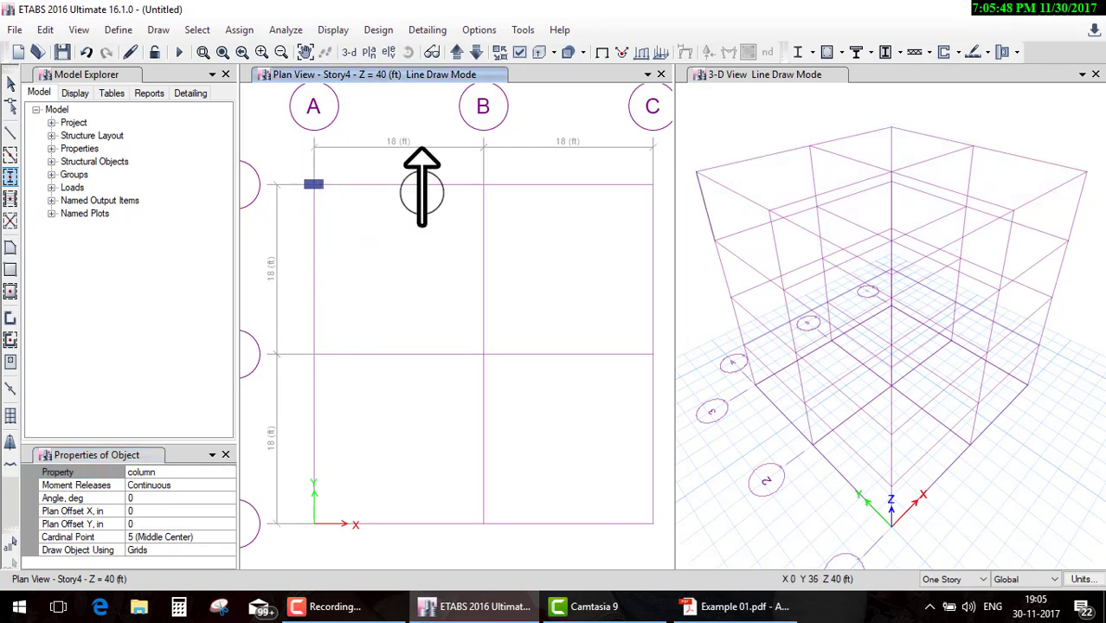
left_click(483, 184)
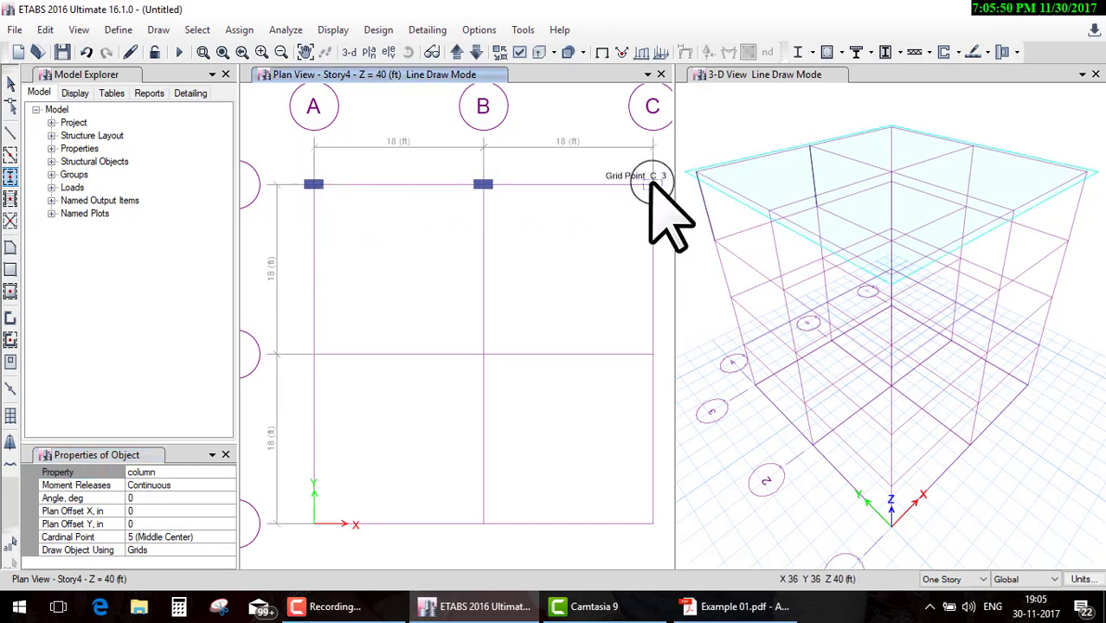
left_click(651, 182)
Step: Draw beam-section beams along grid line 3 spanning A–B and B–C
left_click(12, 155)
left_click(216, 485)
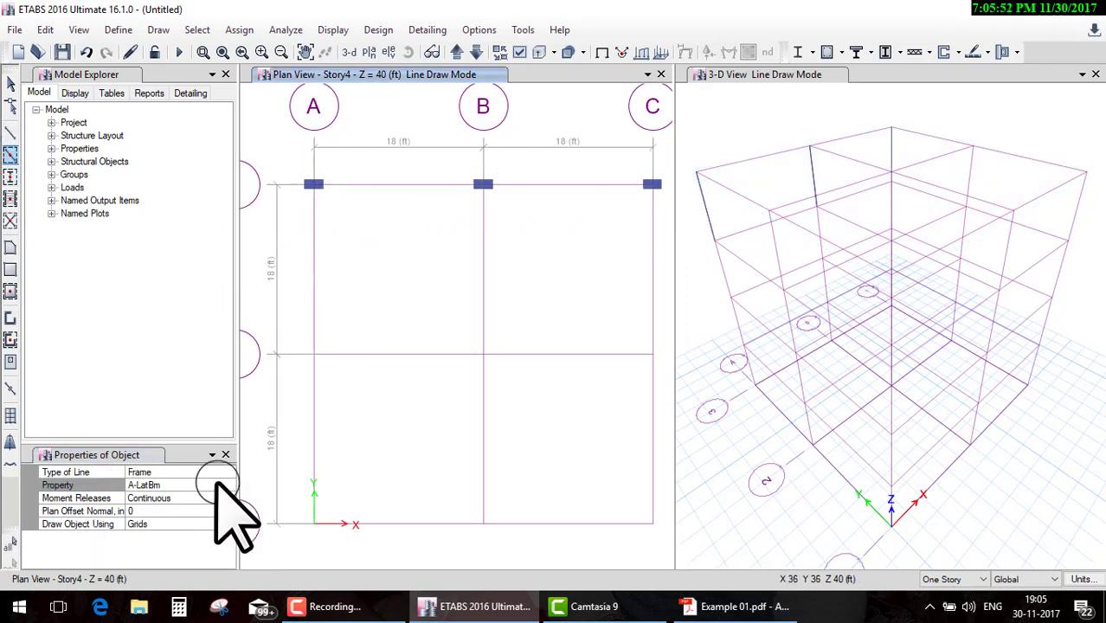
left_click(227, 485)
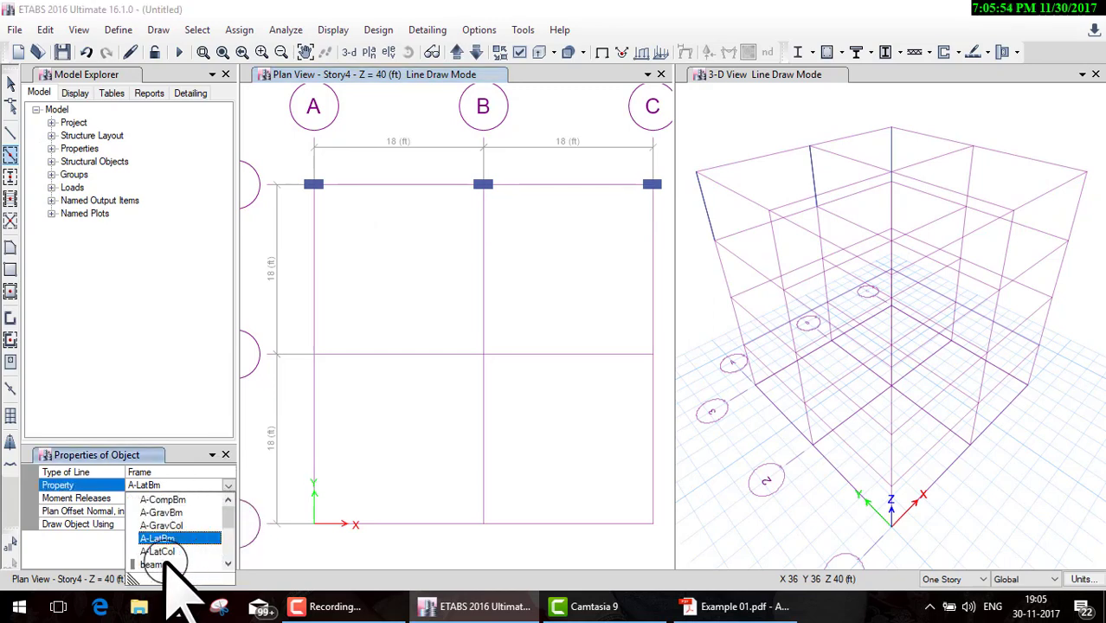
left_click(165, 570)
left_click(386, 184)
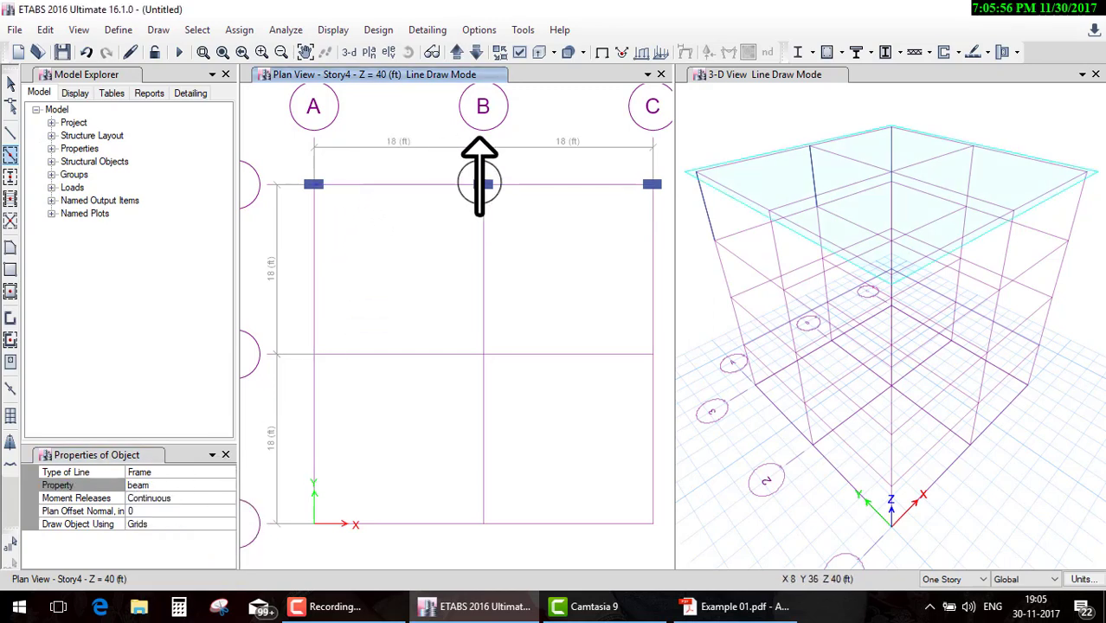
left_click(546, 181)
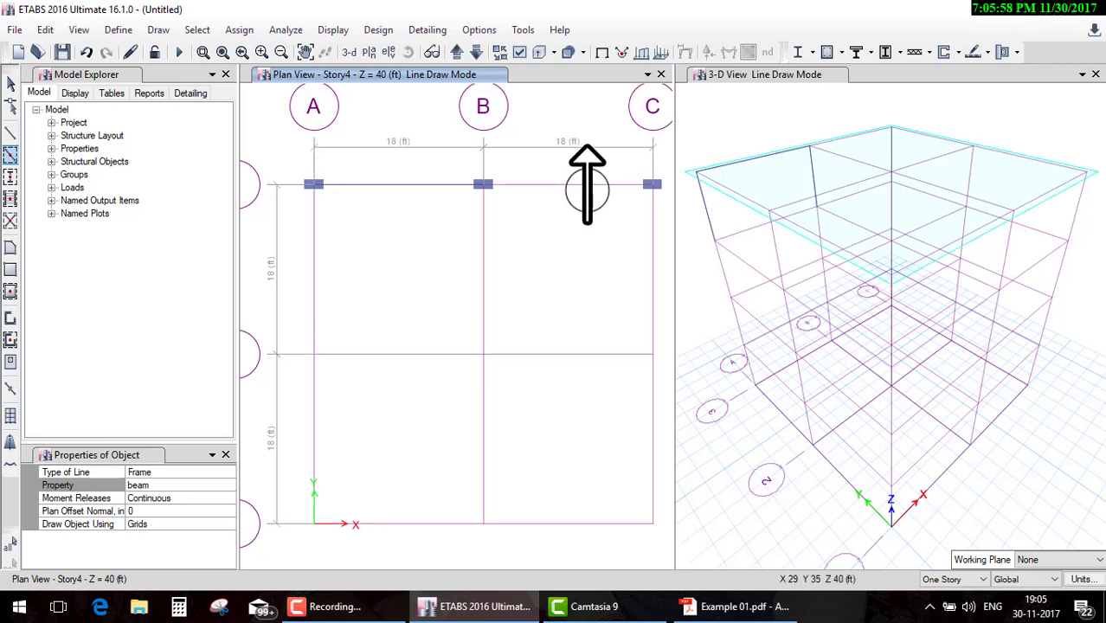
key("Escape")
Step: Close the plan view, centre the two-bay frame in the 3-D view, and bring up the verification PDF
left_click(752, 178)
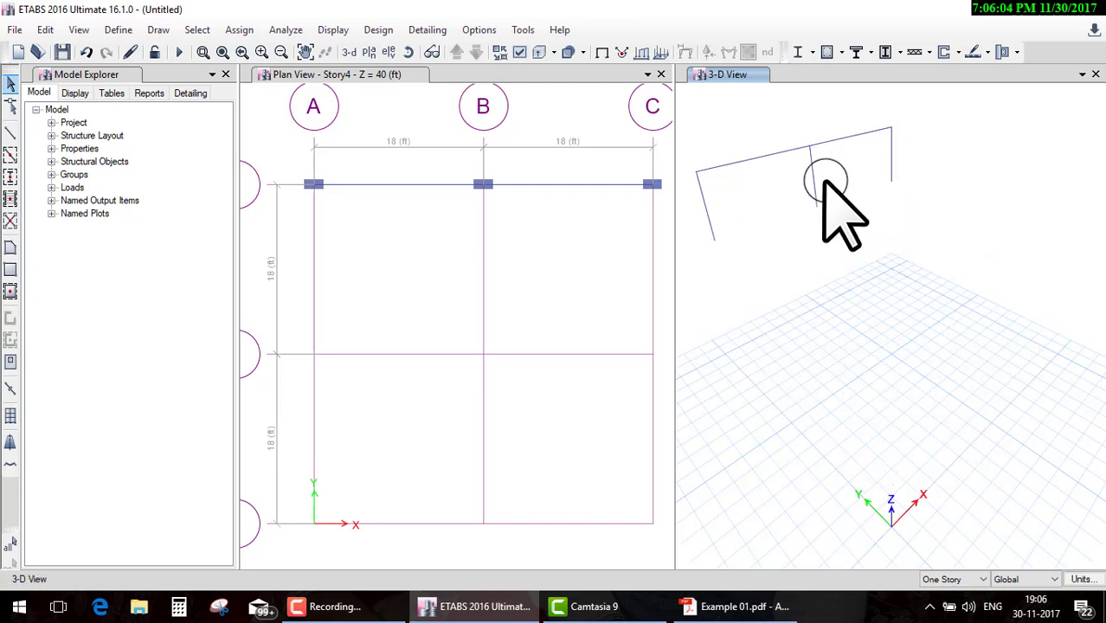
left_click(661, 74)
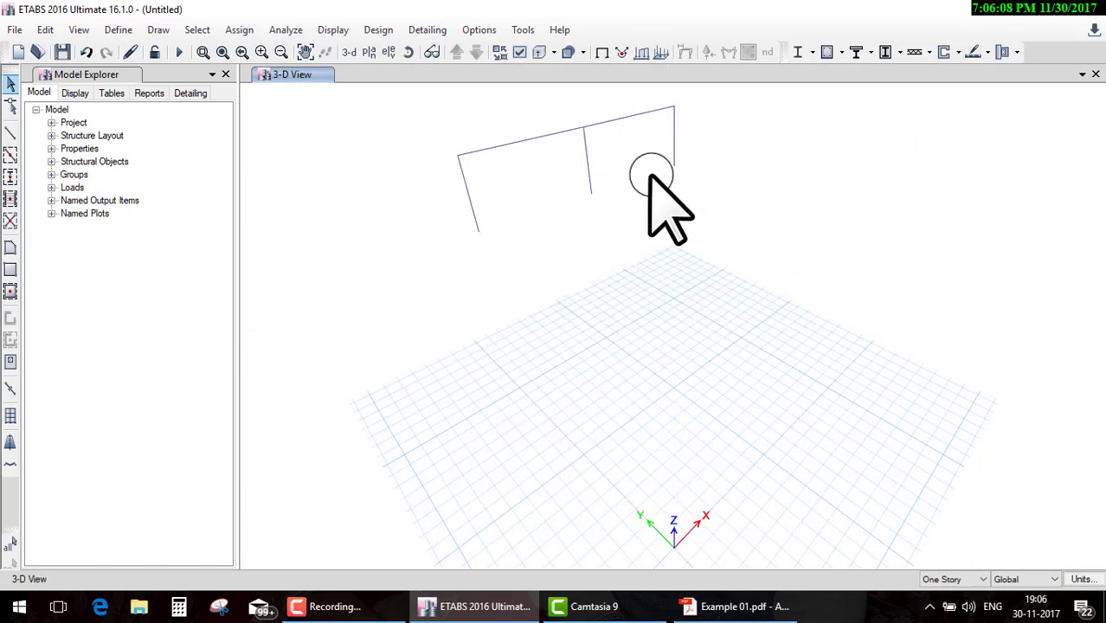
middle_click_drag(654, 185, 735, 316)
left_click(735, 607)
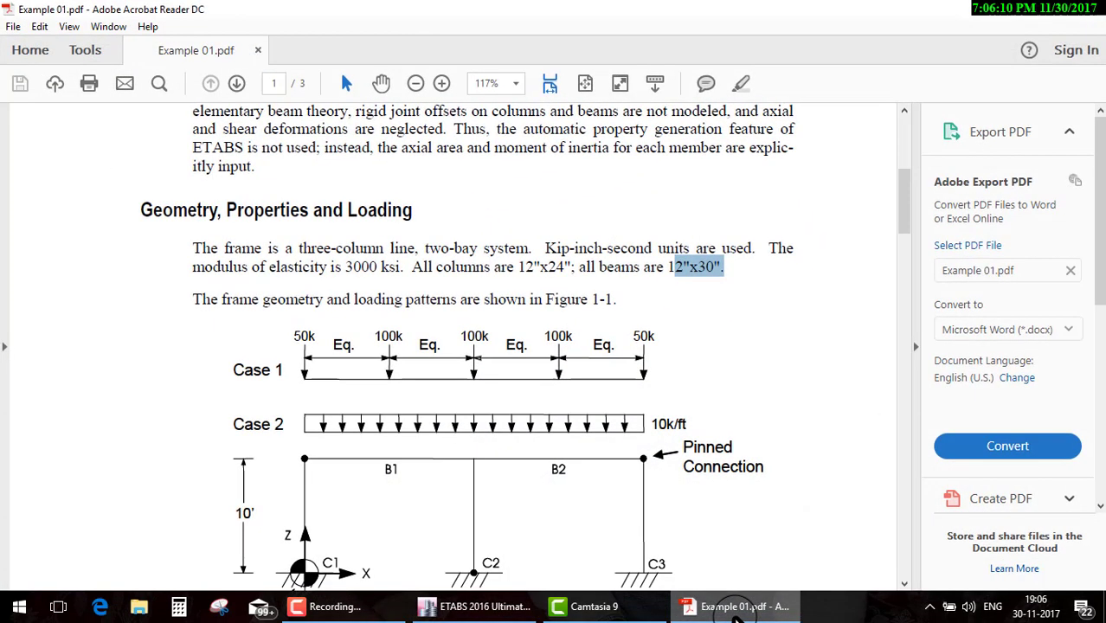
Step: Scroll Example 01.pdf to Figure 1-1's frame geometry, then minimize it to return to ETABS
scroll(597, 347, "up", 5)
scroll(645, 445, "down", 3)
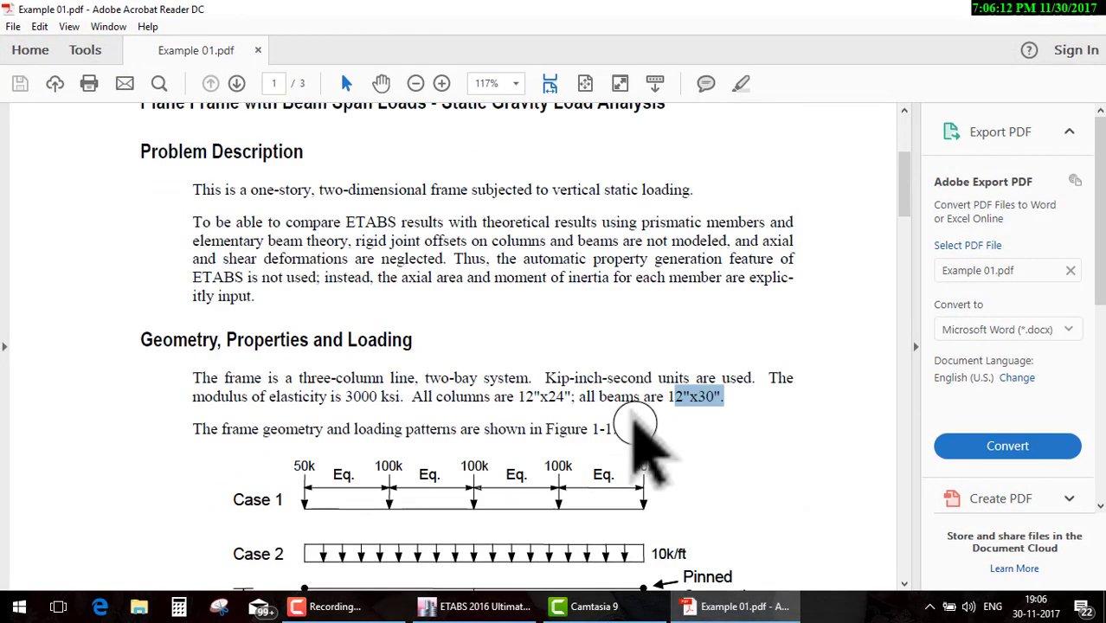
scroll(640, 442, "down", 5)
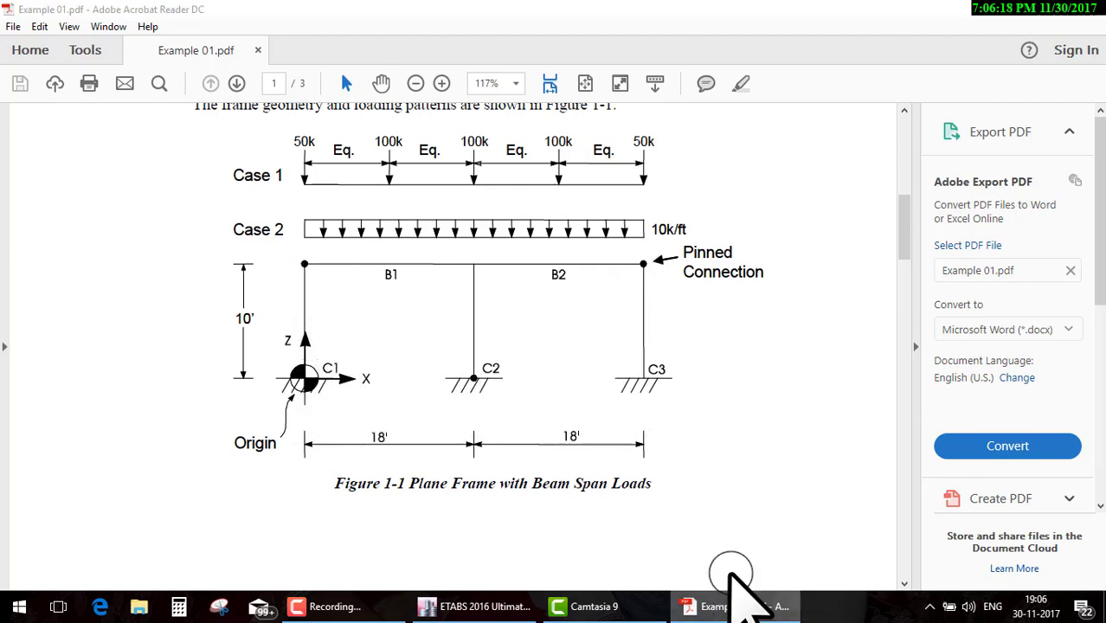
left_click(718, 606)
Step: Assign Fixed restraints to the three column base joints, then compare against the PDF figure
left_click_drag(617, 284, 674, 341)
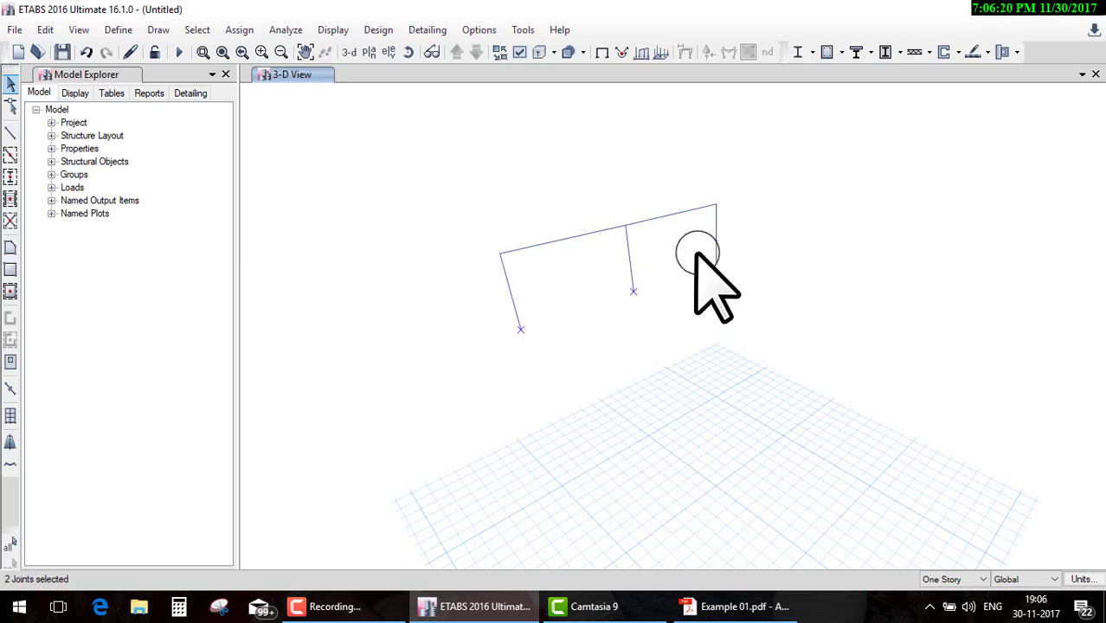
left_click_drag(697, 249, 736, 282)
left_click(236, 30)
mouse_move(260, 51)
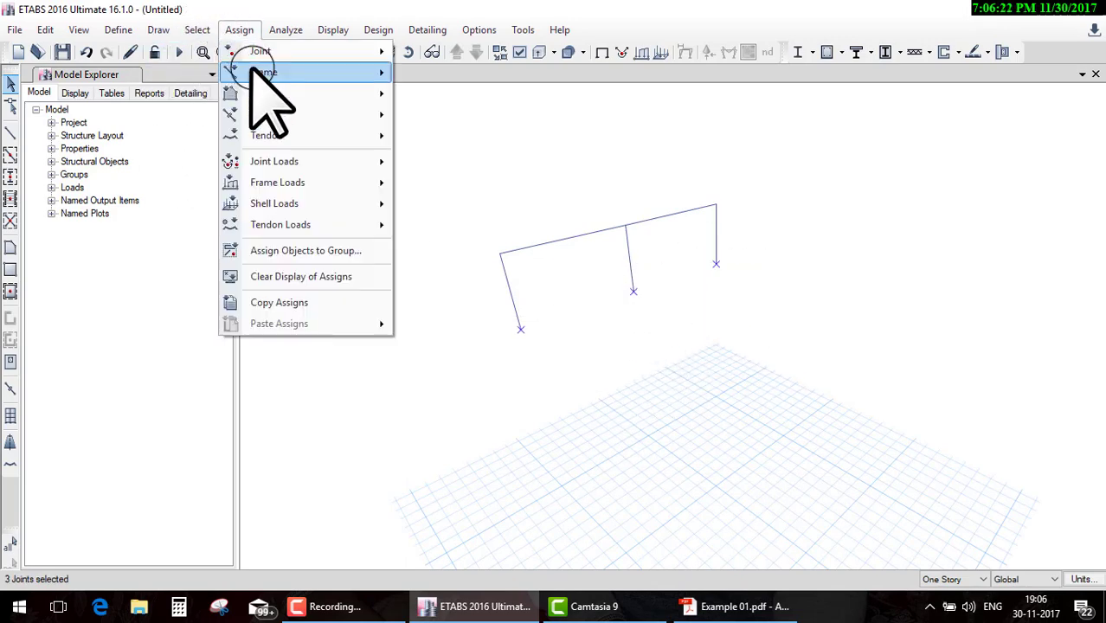
left_click(454, 54)
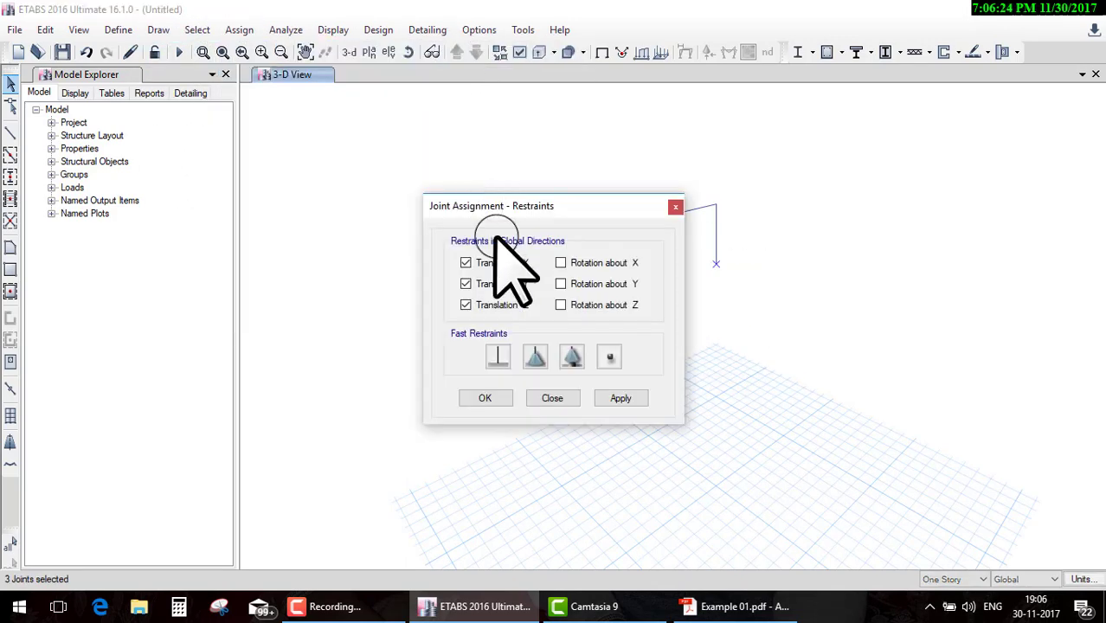
left_click(498, 357)
left_click(561, 400)
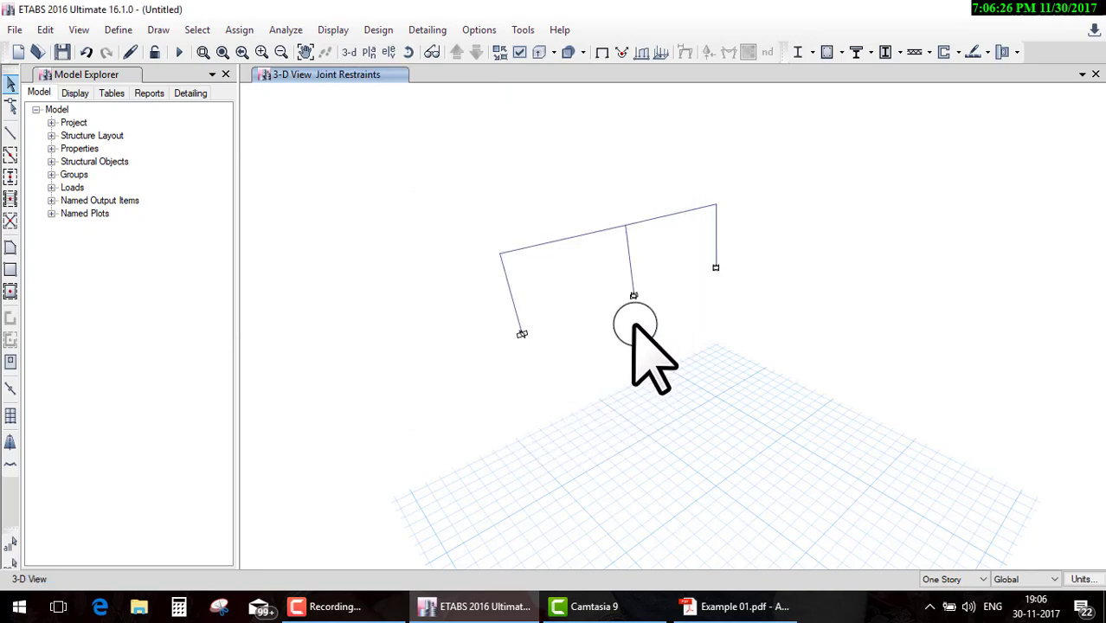
left_click(736, 606)
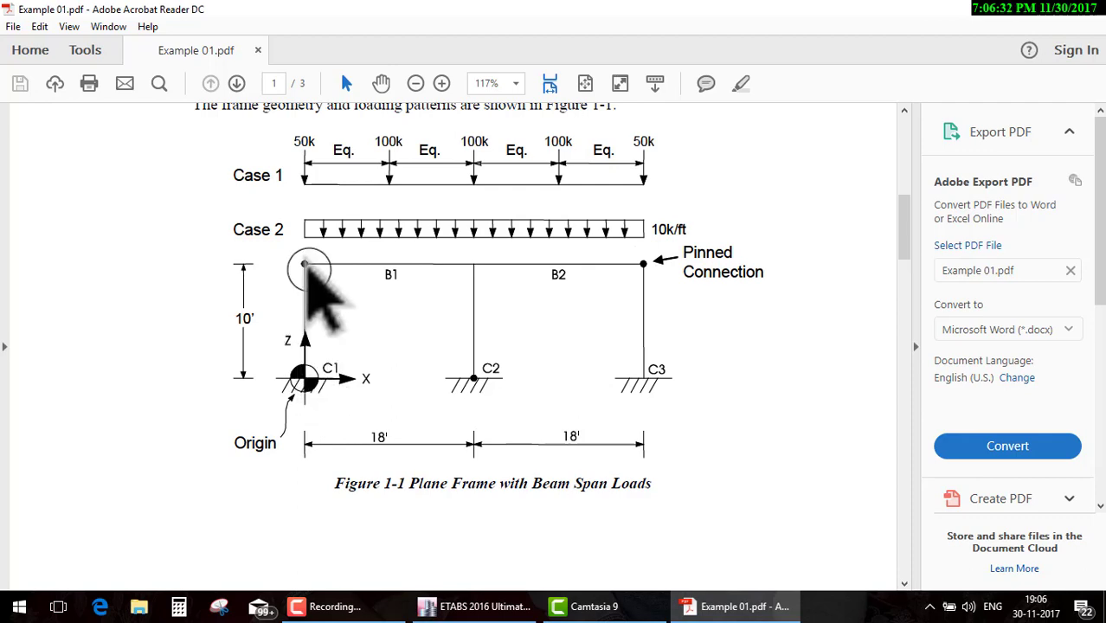
left_click(731, 607)
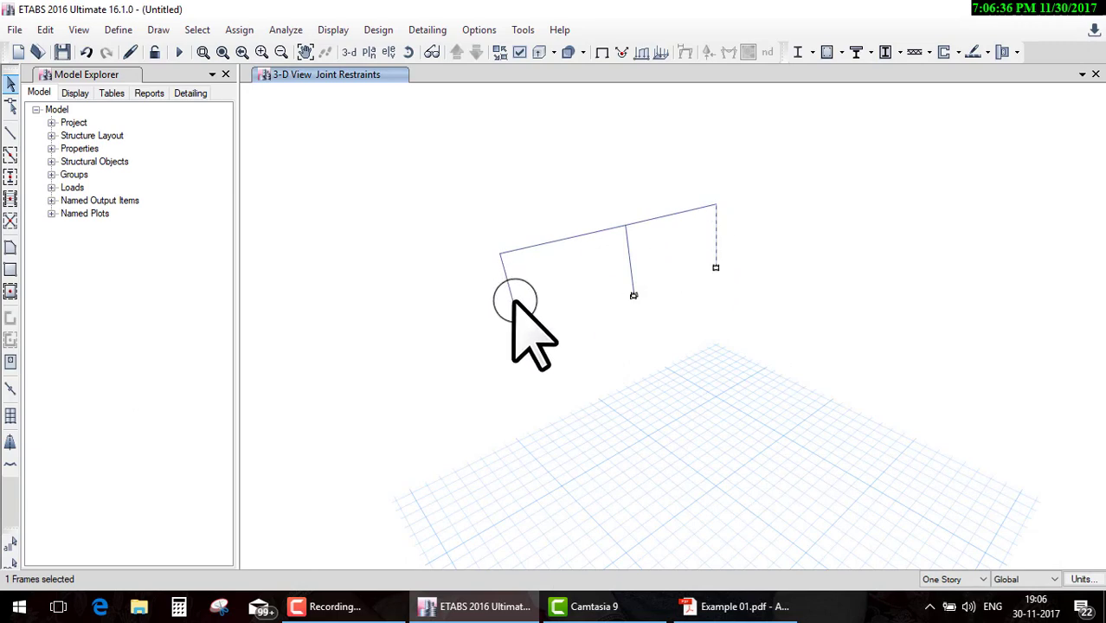
Step: Release Moment 33 (Major) at the End of both outer columns, then view Figure 1-1
left_click(240, 30)
mouse_move(264, 72)
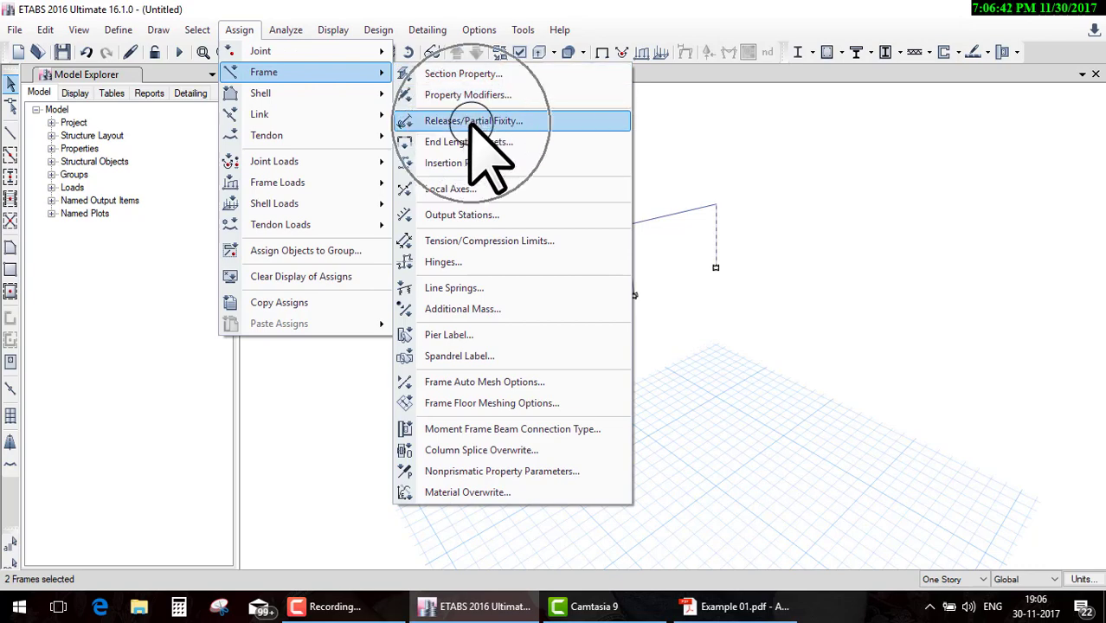
left_click(470, 123)
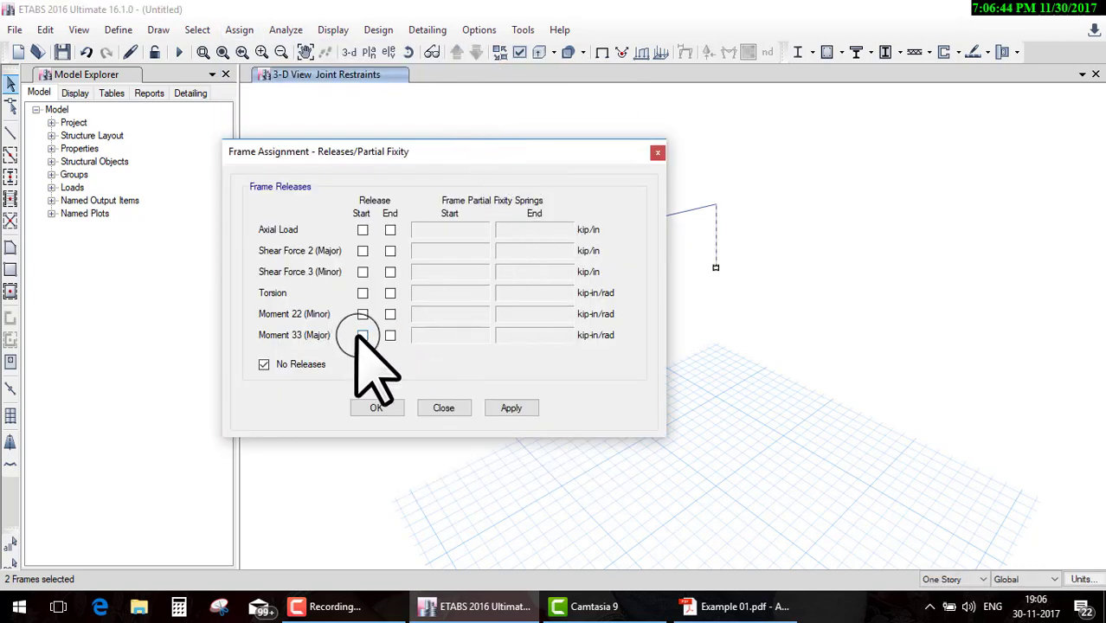
left_click_drag(480, 152, 376, 128)
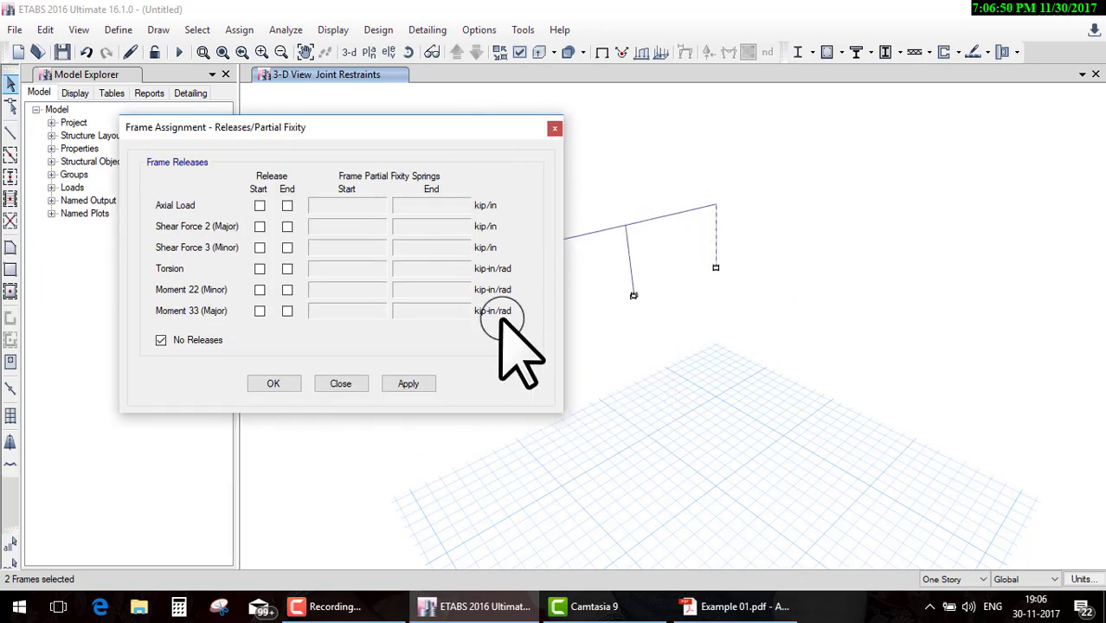
left_click_drag(572, 349, 506, 333)
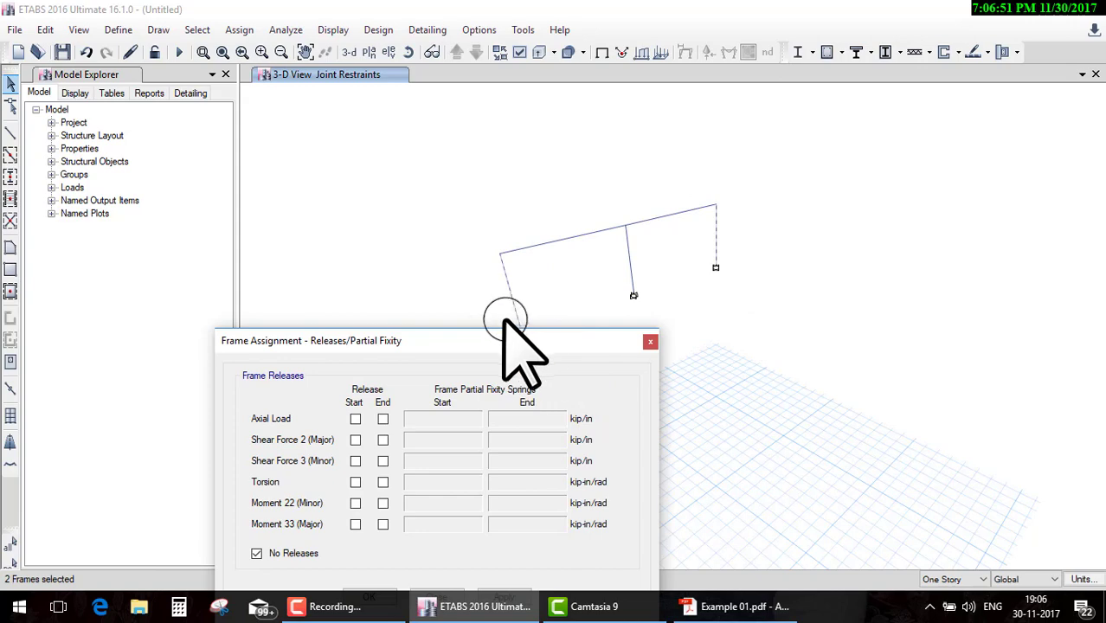
left_click(382, 524)
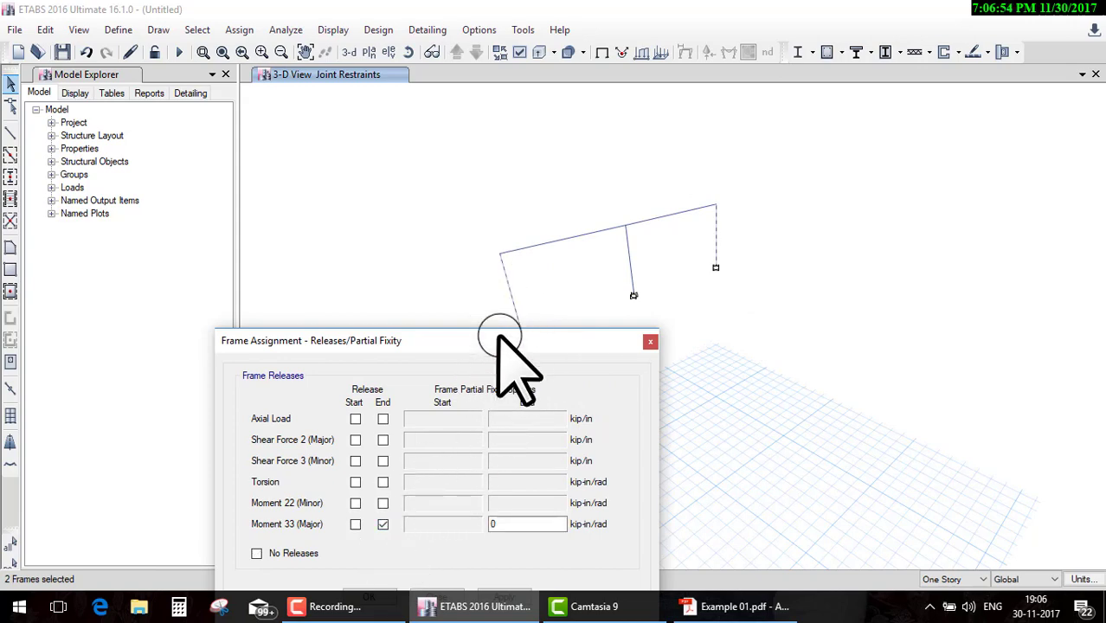
left_click_drag(500, 338, 439, 139)
left_click(308, 398)
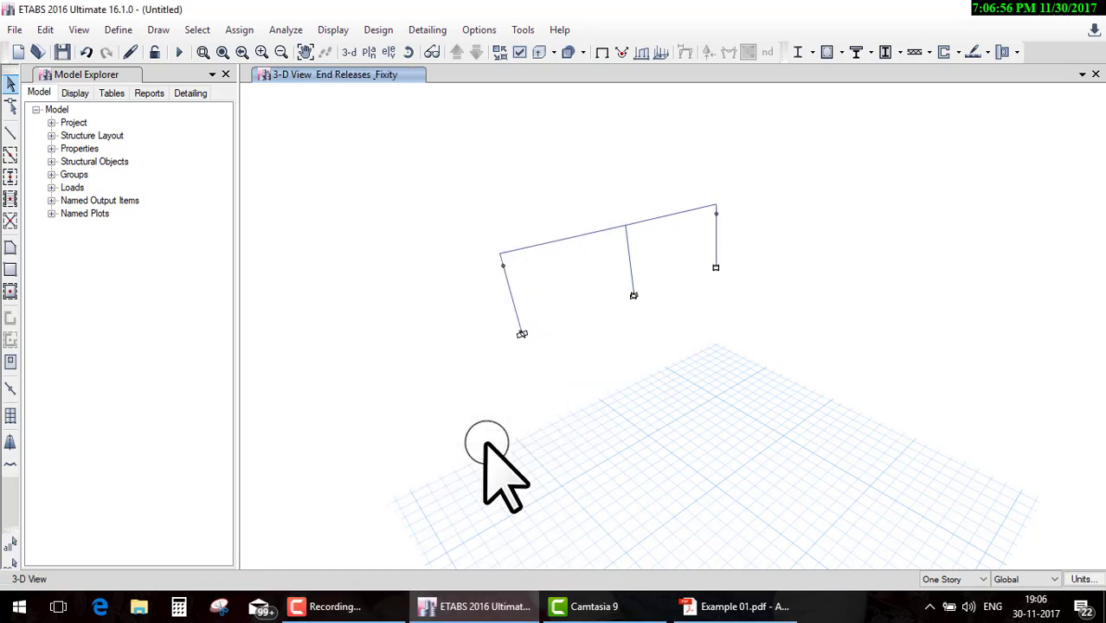
left_click(711, 607)
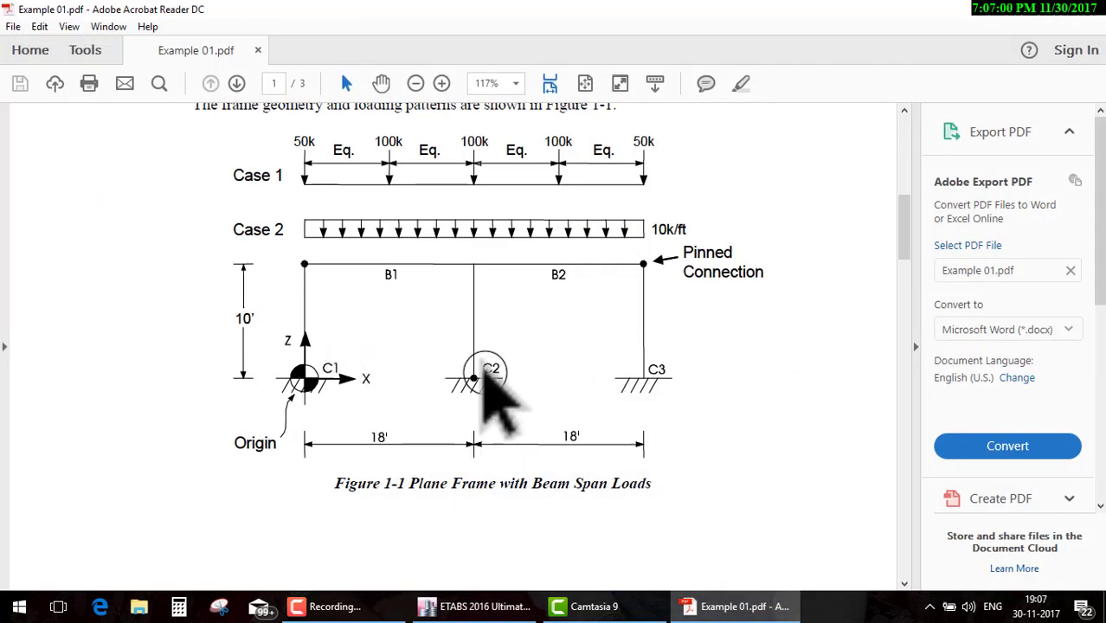
Step: Release Moment 33 at both Start and End of the middle column
left_click(476, 607)
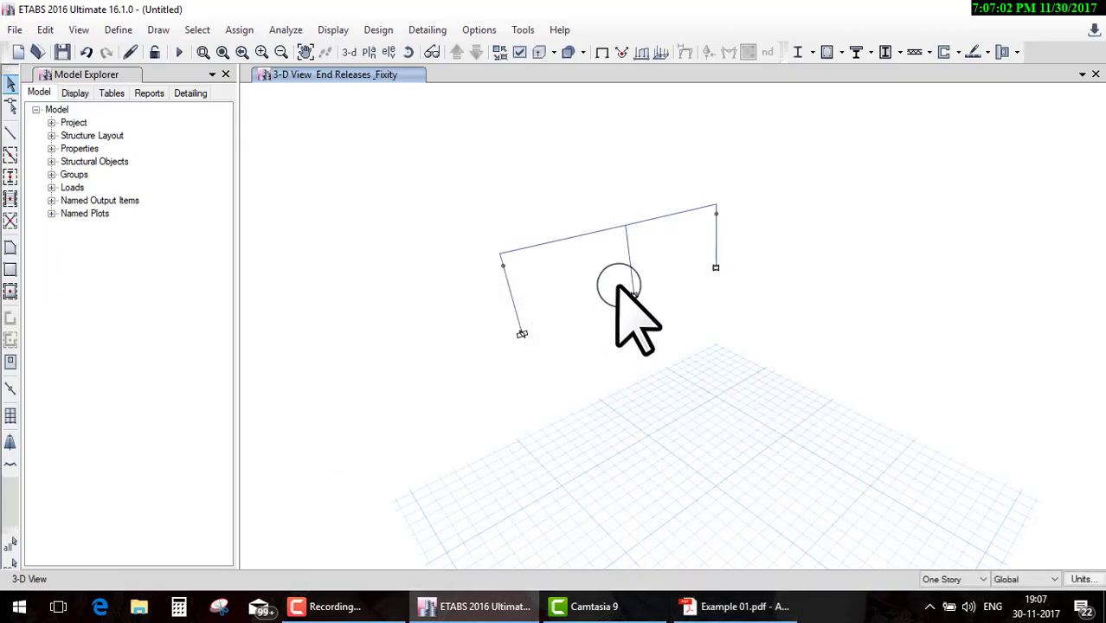
left_click(634, 275)
left_click(240, 31)
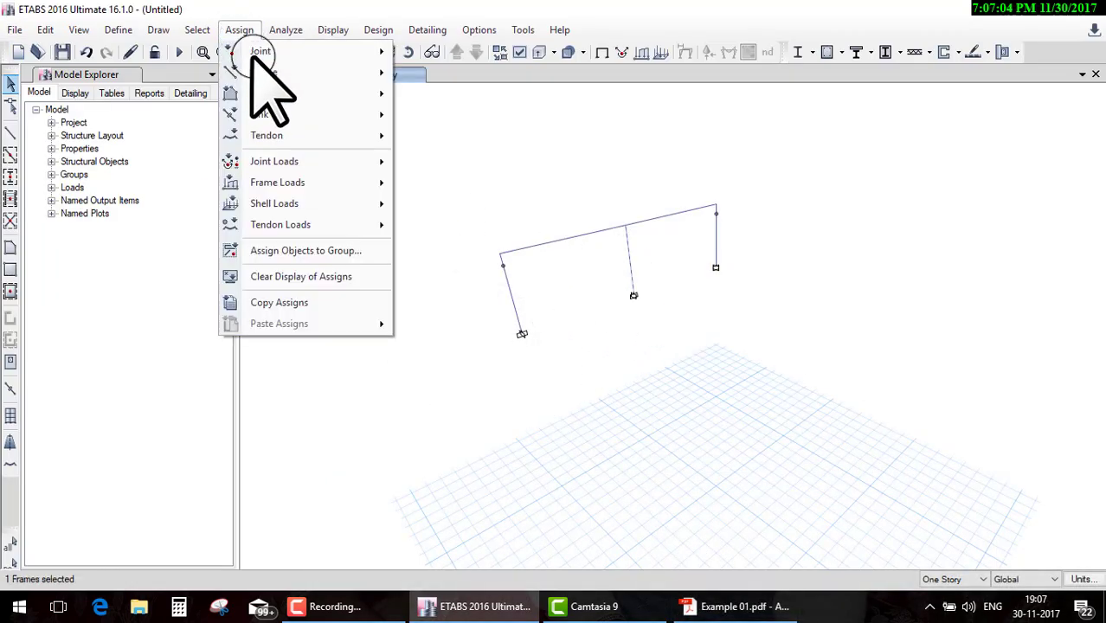
mouse_move(268, 72)
left_click(464, 116)
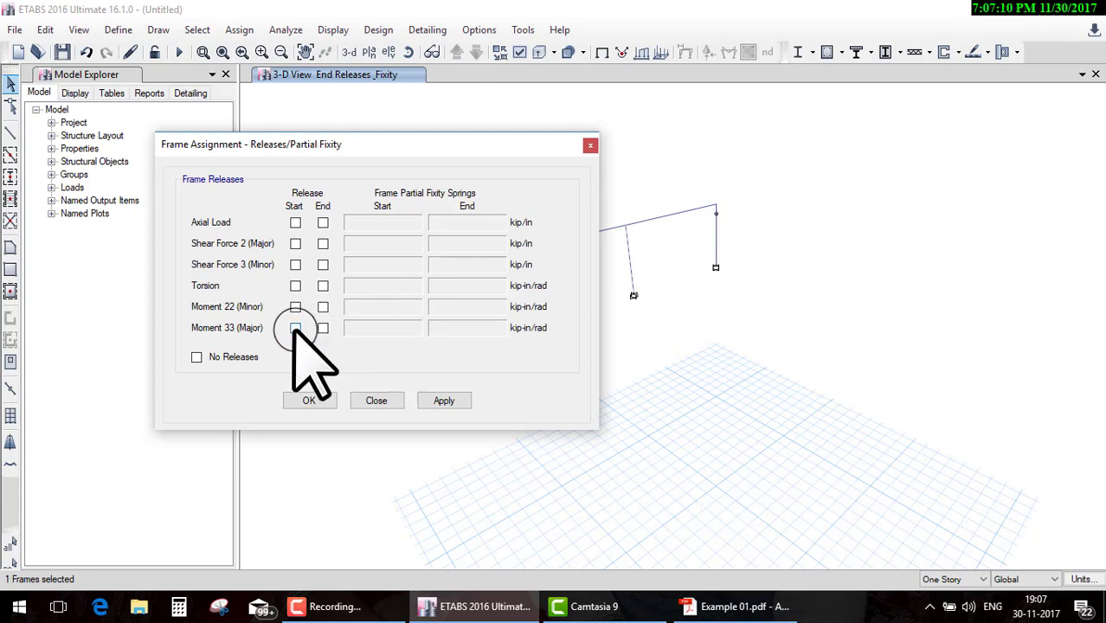
left_click(295, 328)
left_click(307, 398)
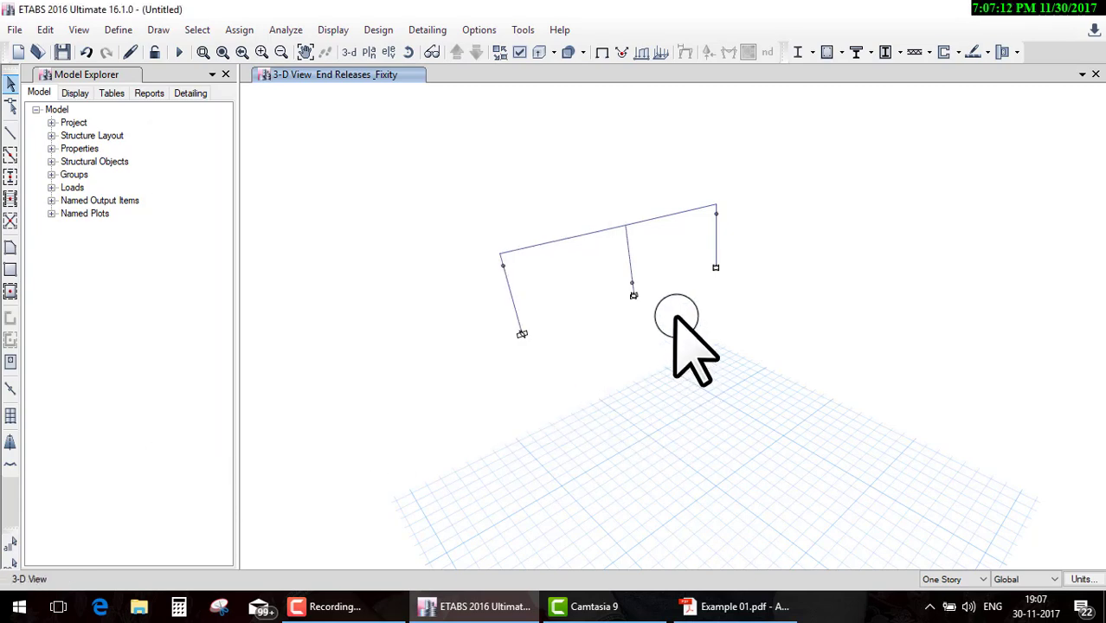
Step: Scroll Example 01.pdf to Table 1-1 and back to Figure 1-1's loading, then return to ETABS
left_click(746, 606)
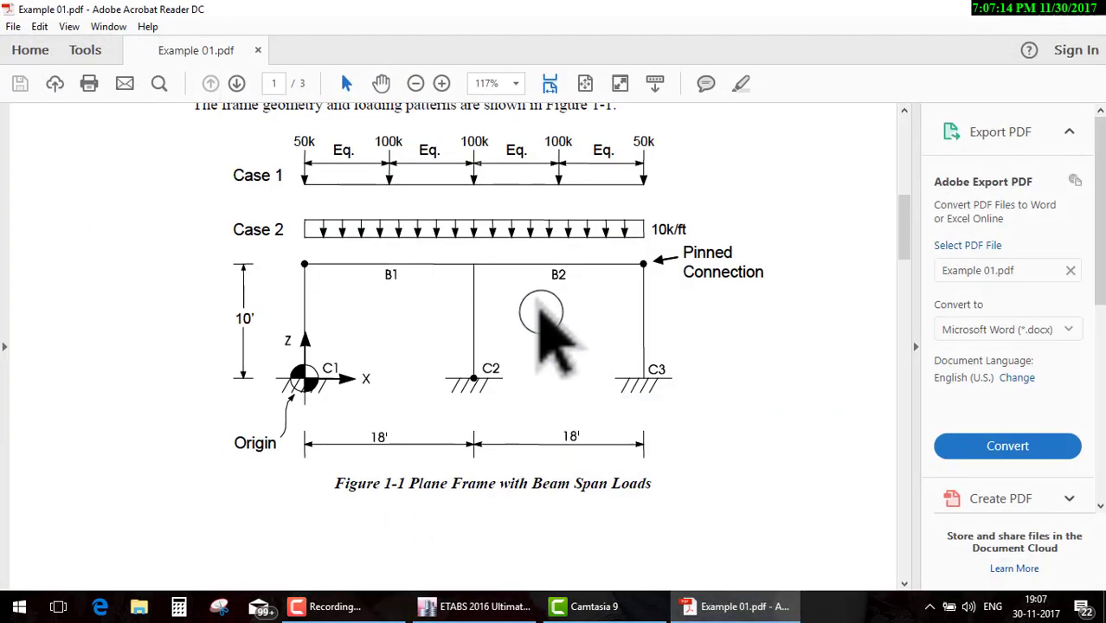
scroll(444, 259, "down", 10)
scroll(451, 321, "down", 2)
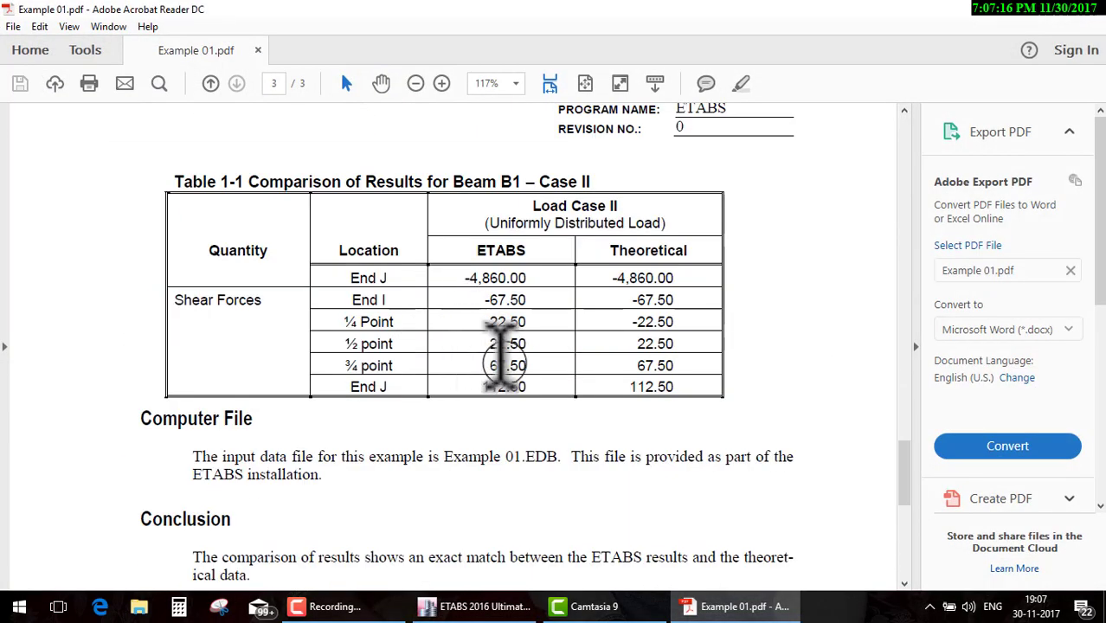
scroll(506, 363, "up", 3)
scroll(506, 351, "down", 2)
scroll(716, 347, "up", 10)
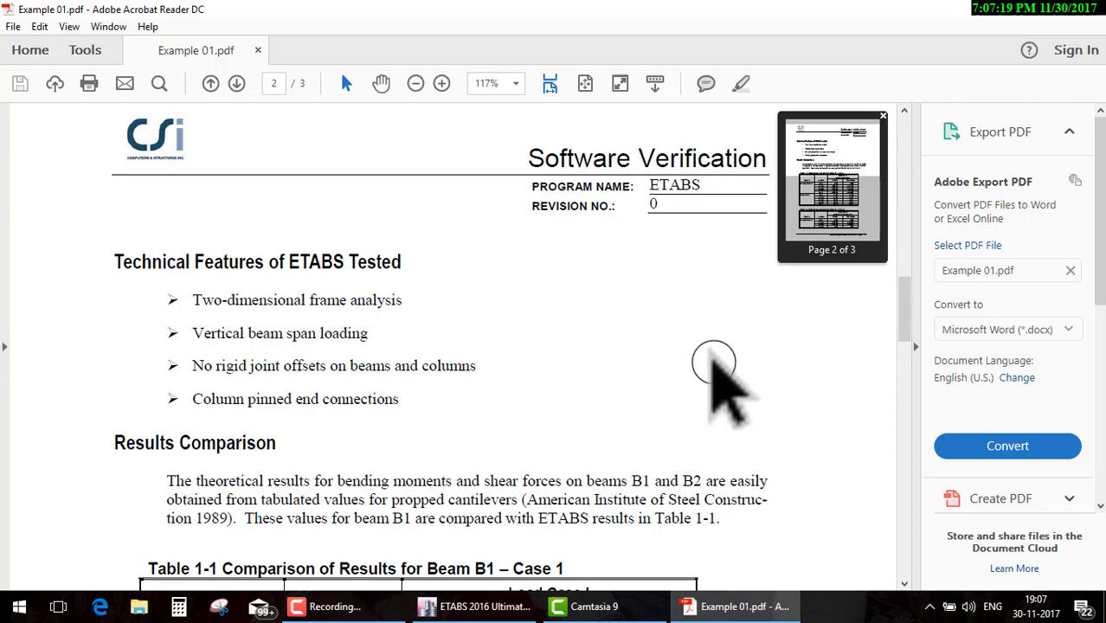
scroll(710, 369, "up", 3)
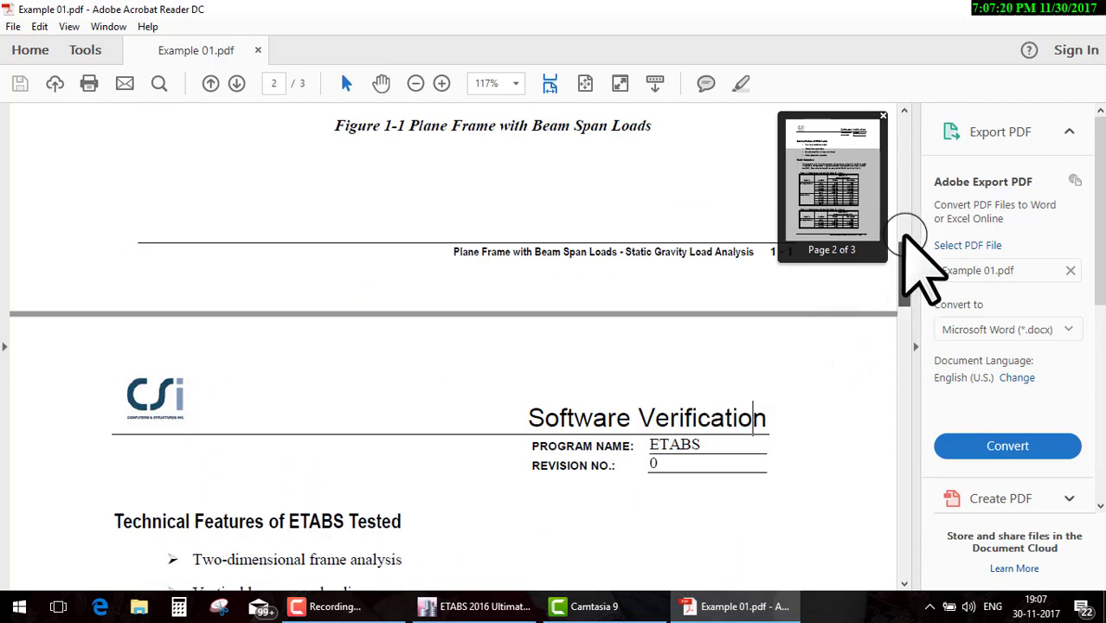
mouse_move(903, 251)
left_mouse_down()
mouse_move(906, 145)
mouse_move(886, 110)
left_mouse_up()
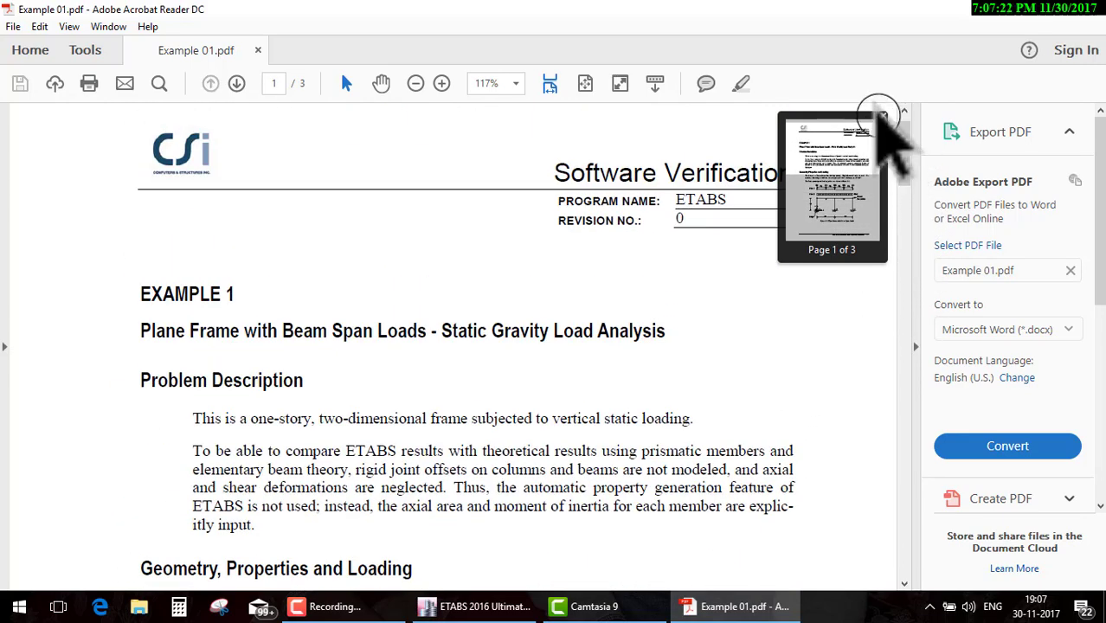
scroll(661, 333, "down", 10)
scroll(519, 334, "down", 1)
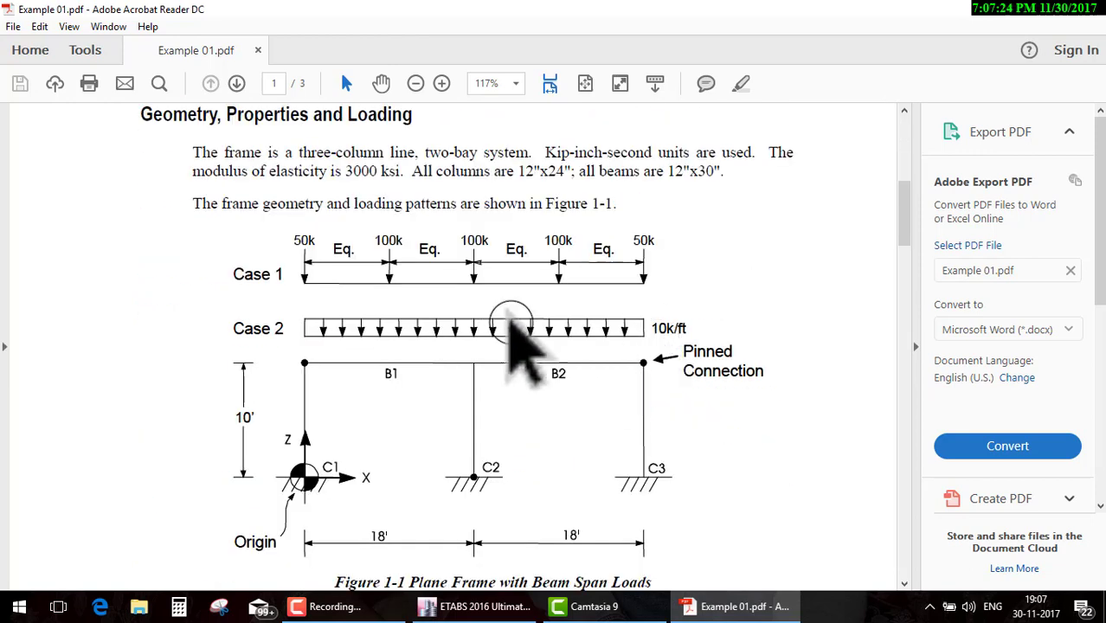
scroll(290, 260, "down", 1)
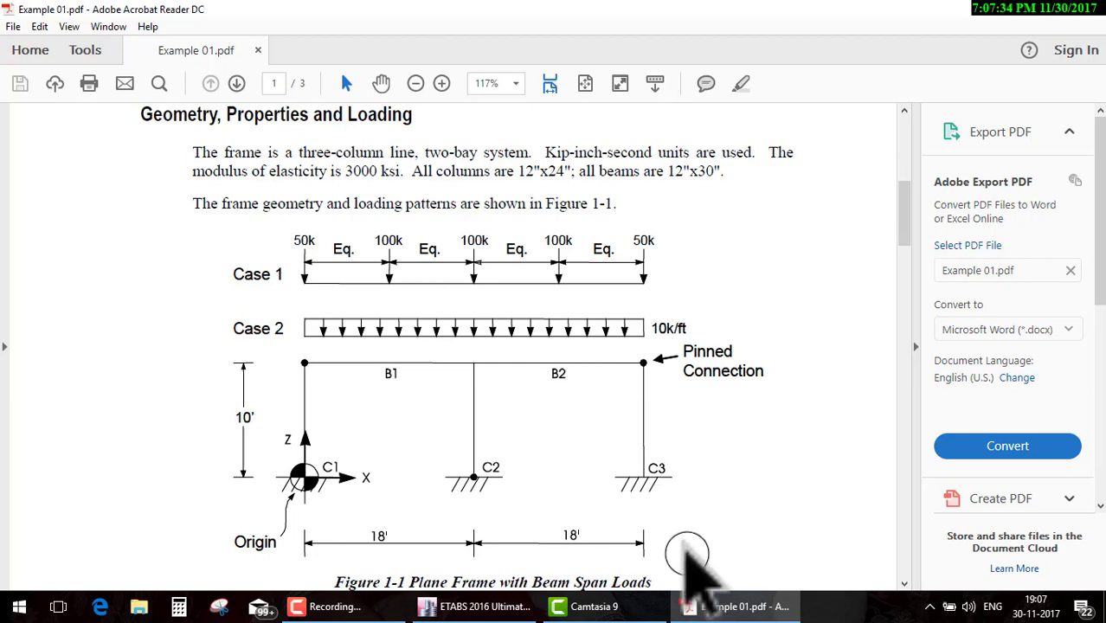
left_click(511, 611)
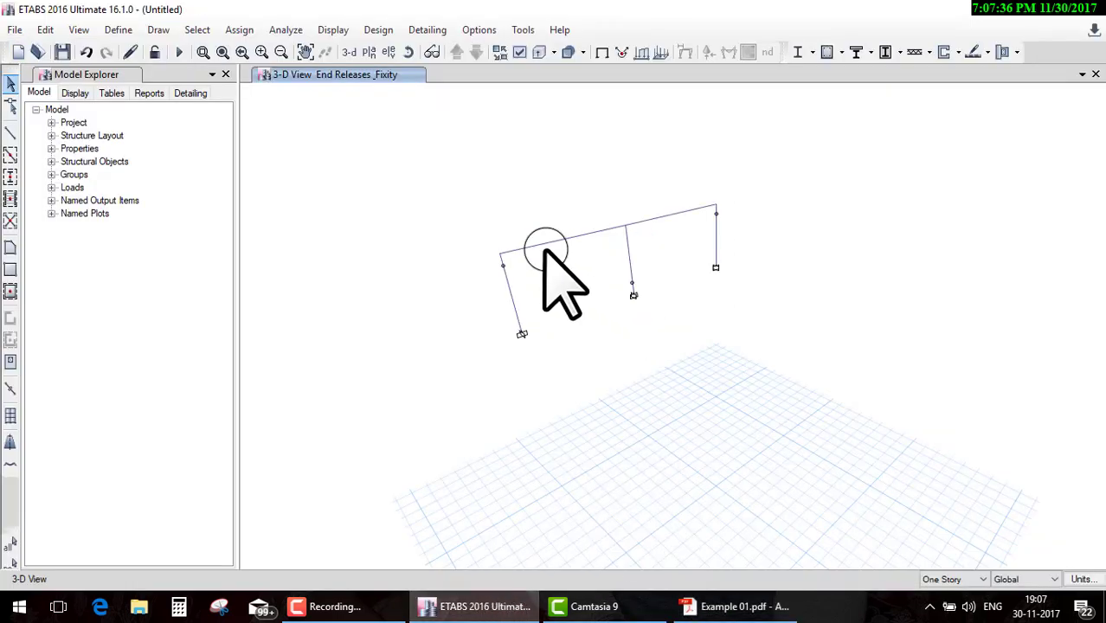
Step: Apply 50 kip downward joint forces at the top-left and top-right beam-column joints
left_click(501, 256)
left_click(716, 208)
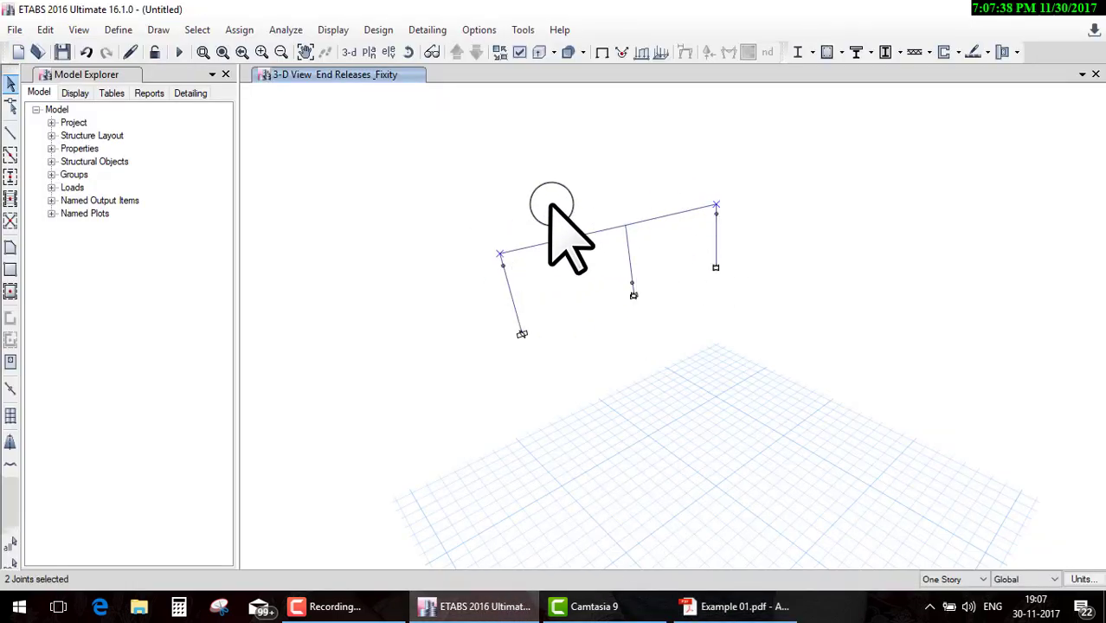
left_click(240, 29)
left_click(298, 161)
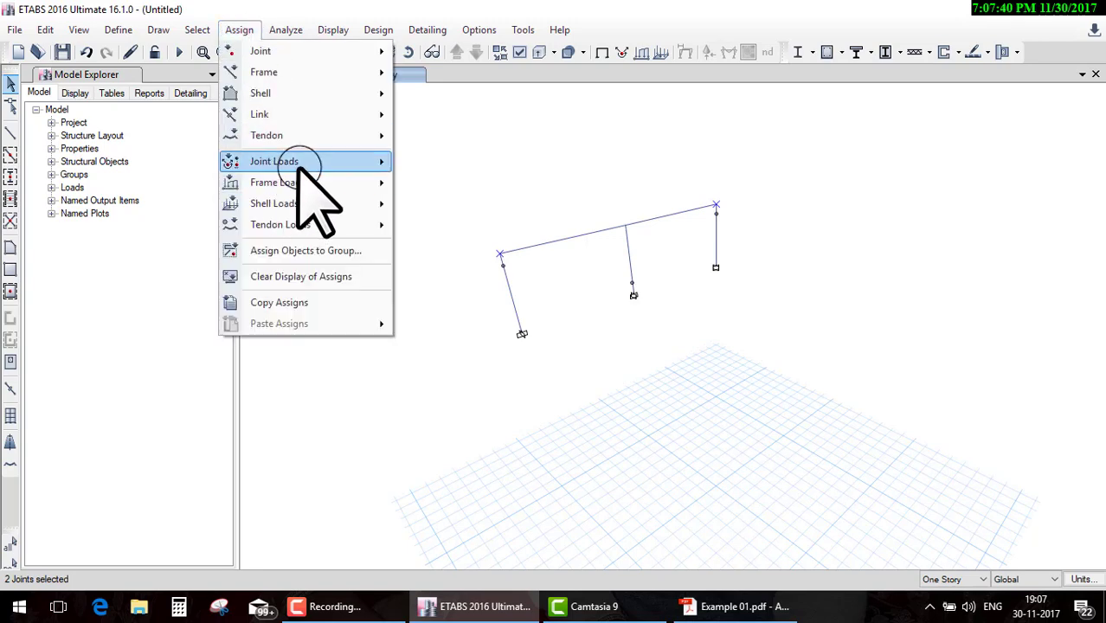
left_click(462, 162)
type("-50")
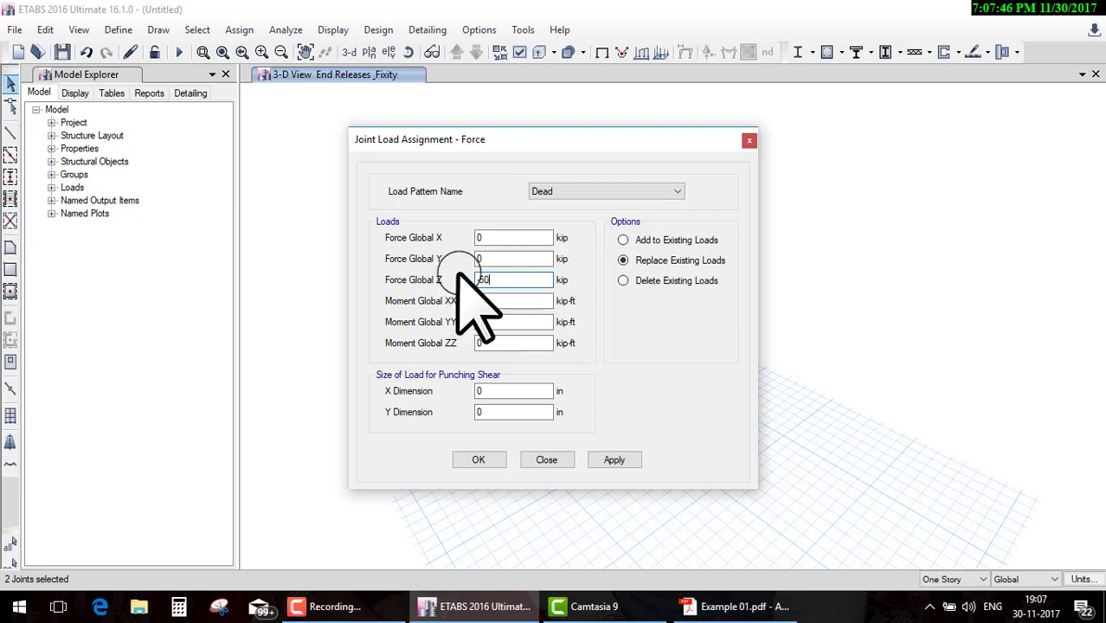
left_click(479, 459)
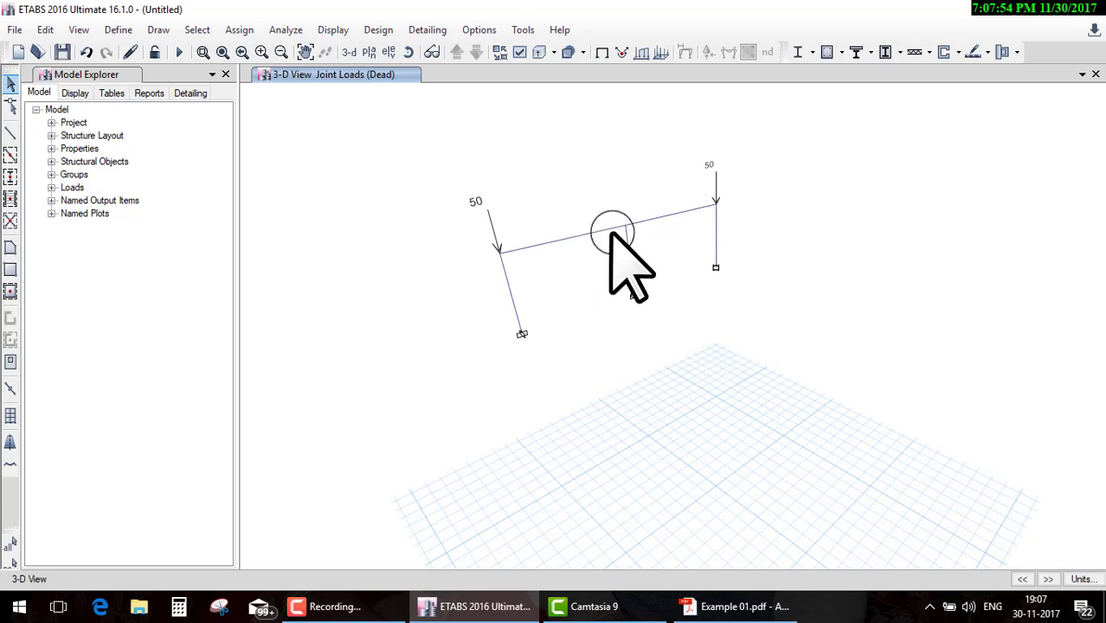
Step: Apply a 100 kip downward (Global Z -100) joint force at the middle beam joint, then select both beam spans
left_click(619, 218)
left_click(239, 30)
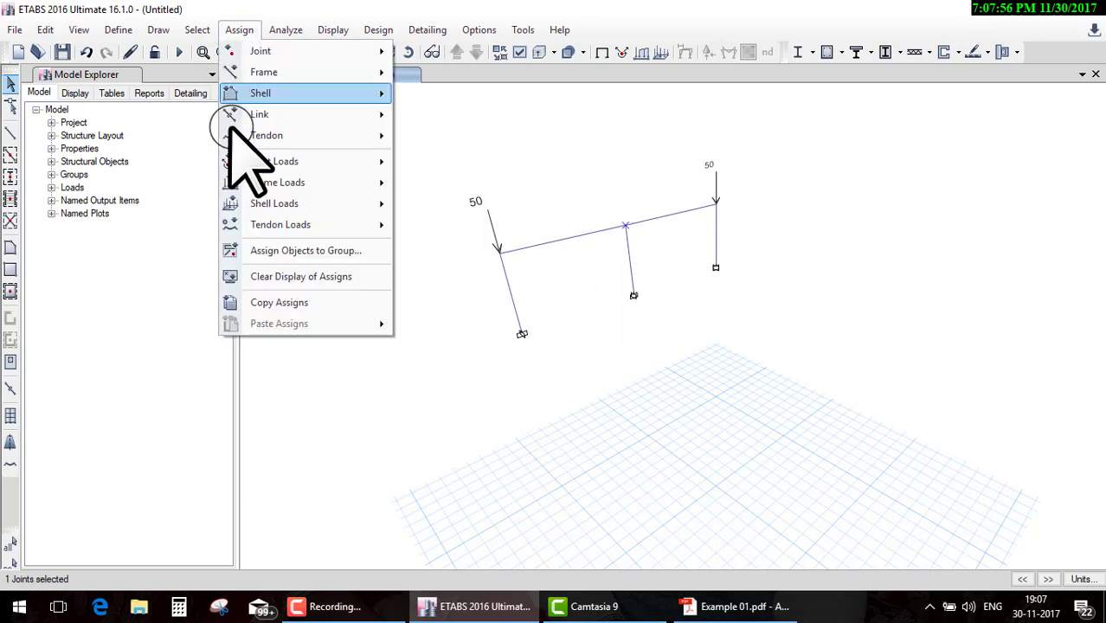
left_click(426, 166)
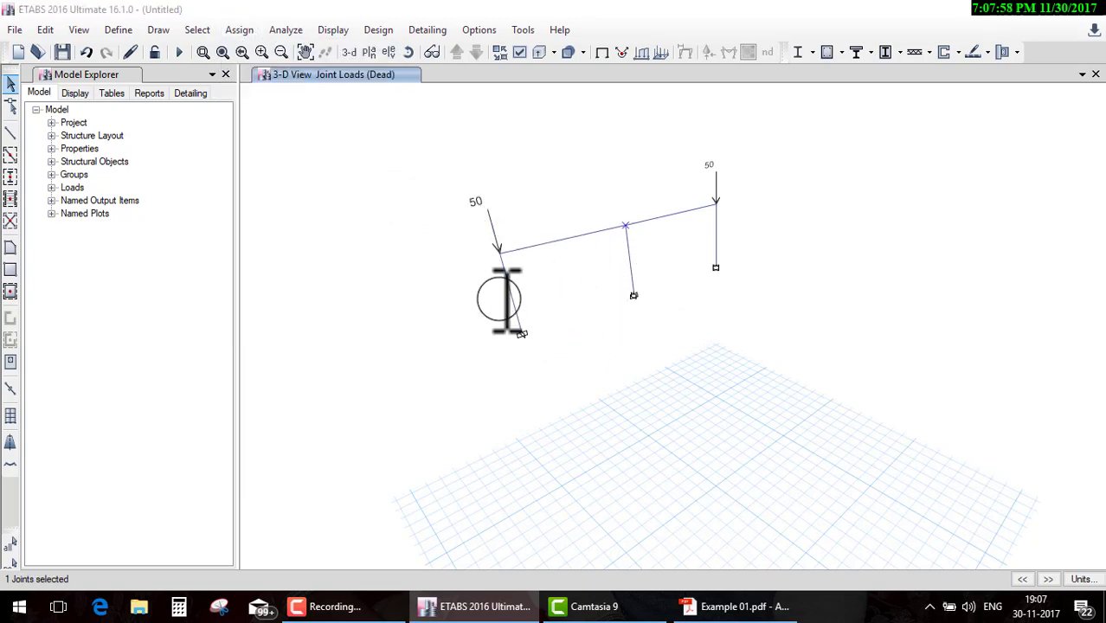
left_click_drag(498, 284, 399, 270)
type("-1")
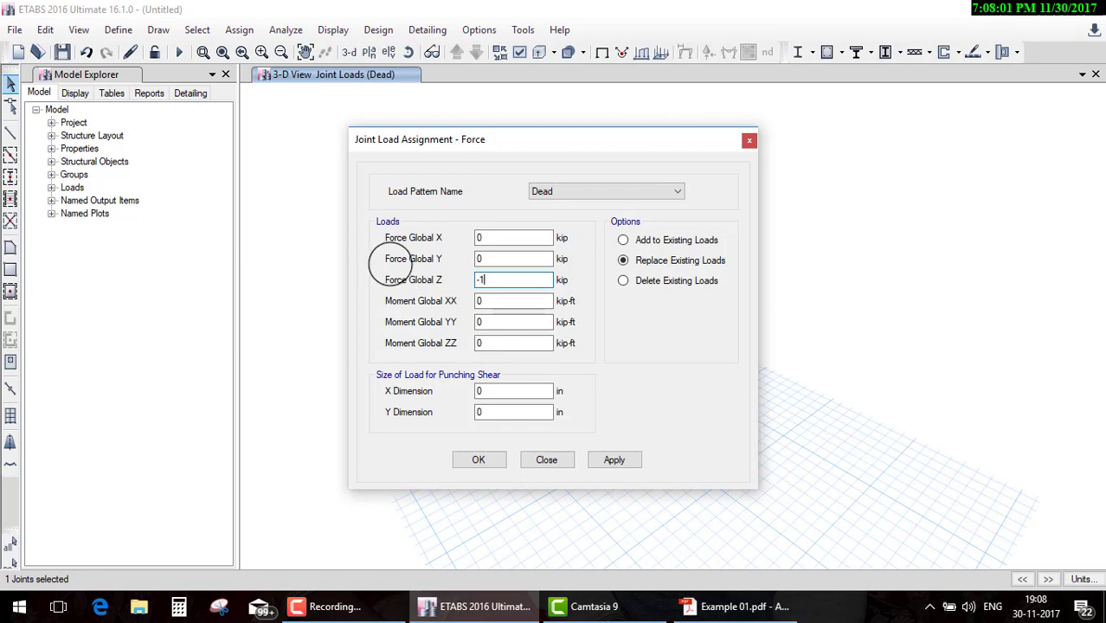
type("00")
left_click(482, 457)
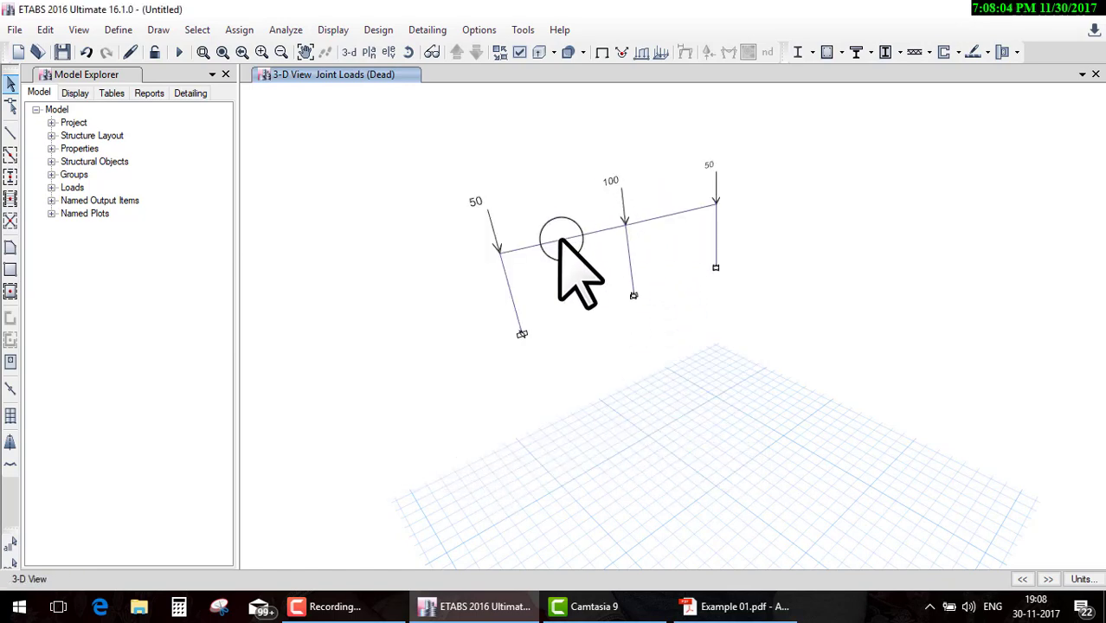
left_click(560, 238)
left_click(681, 214)
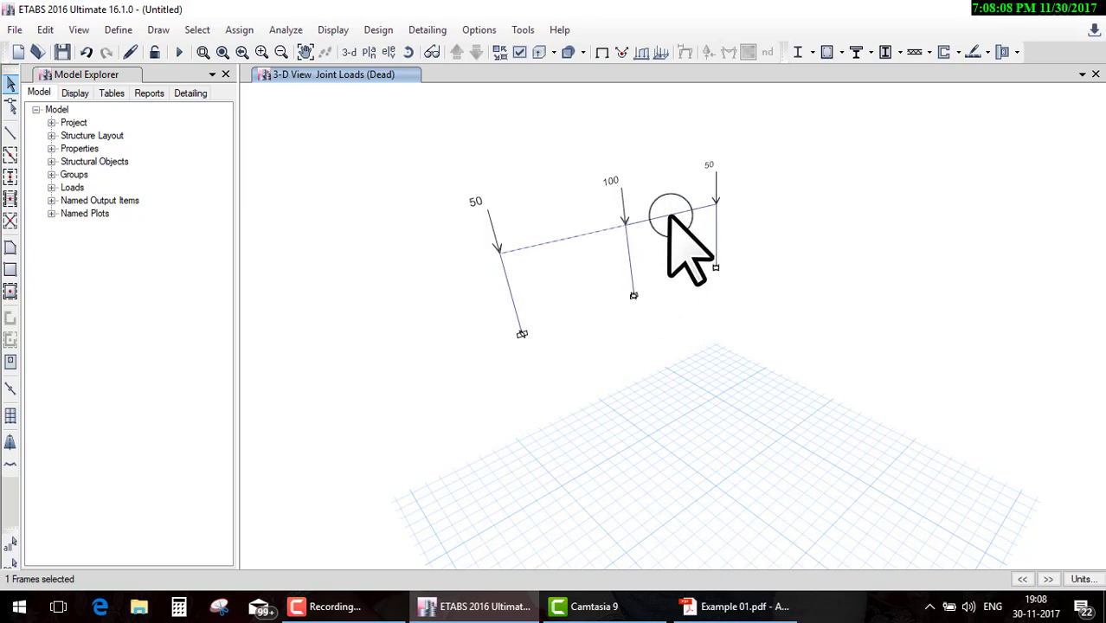
Step: Put a 100 kip point load at relative distance 0.5 on both beams
left_click(269, 30)
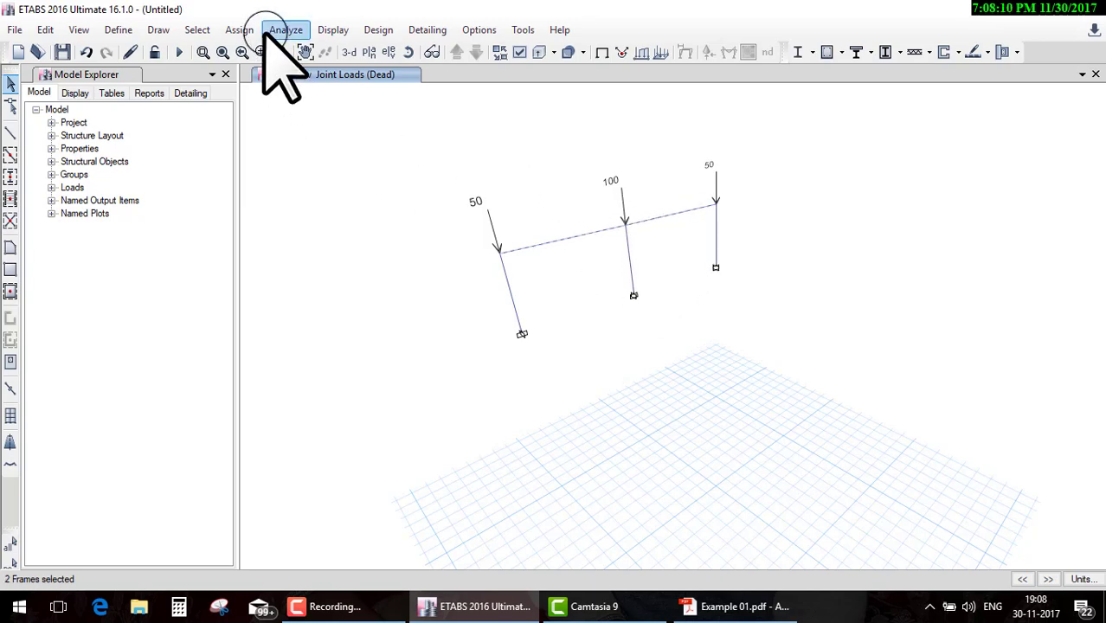
left_click(243, 29)
mouse_move(277, 183)
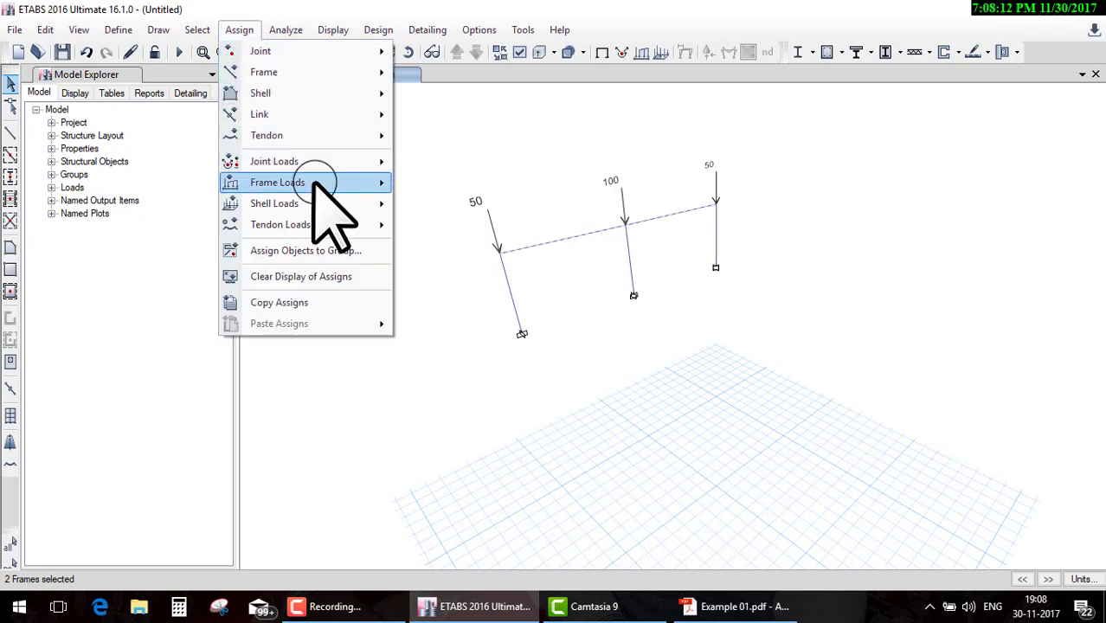
left_click(439, 184)
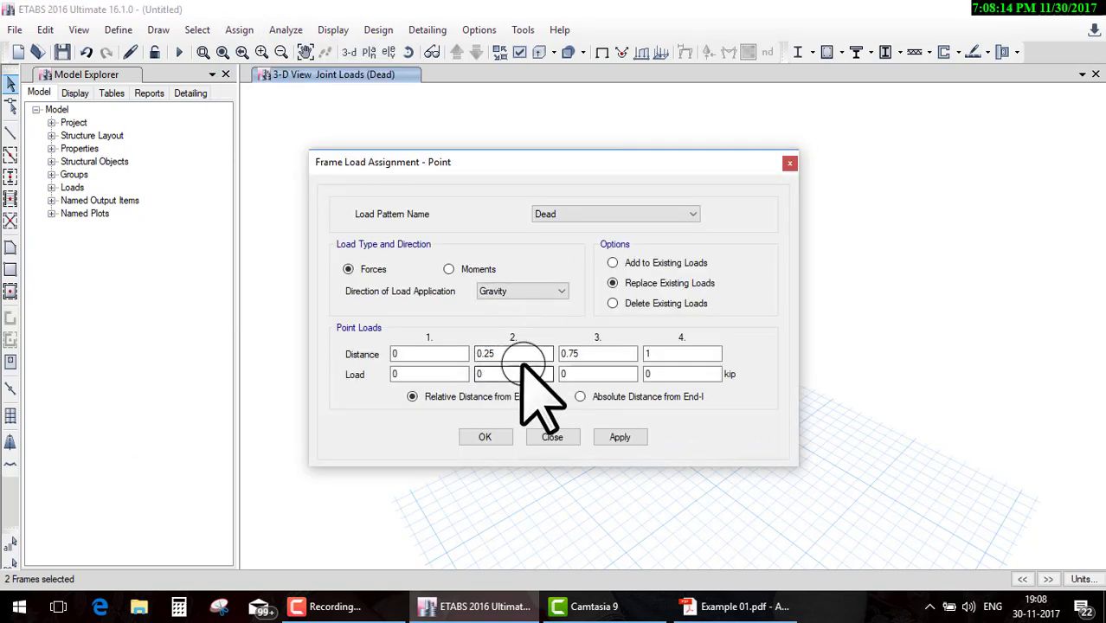
double_click(428, 354)
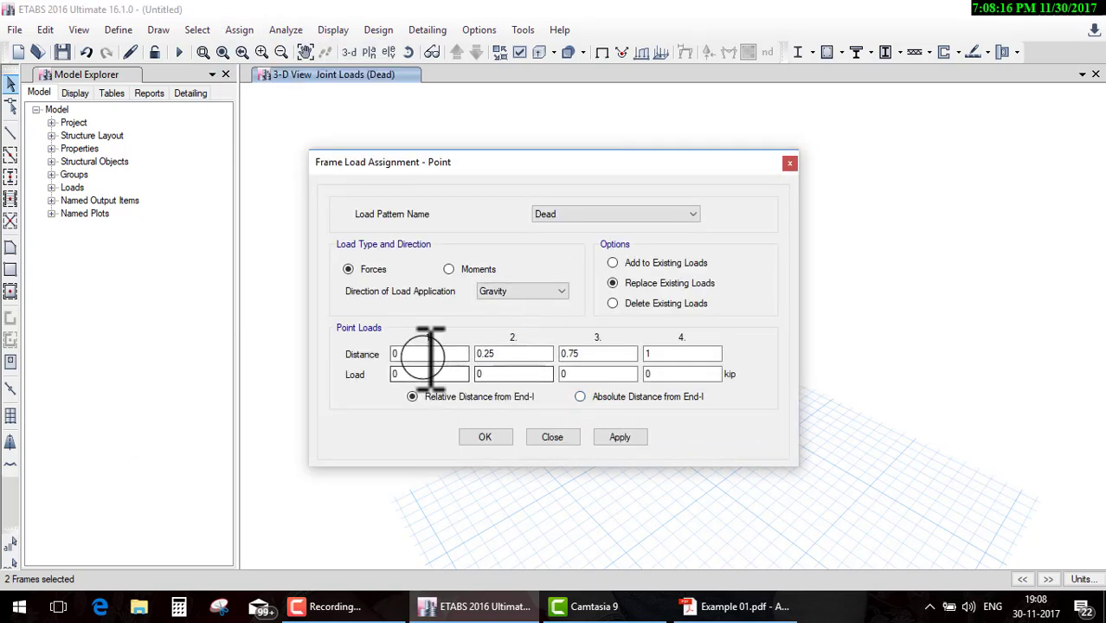
type(".5")
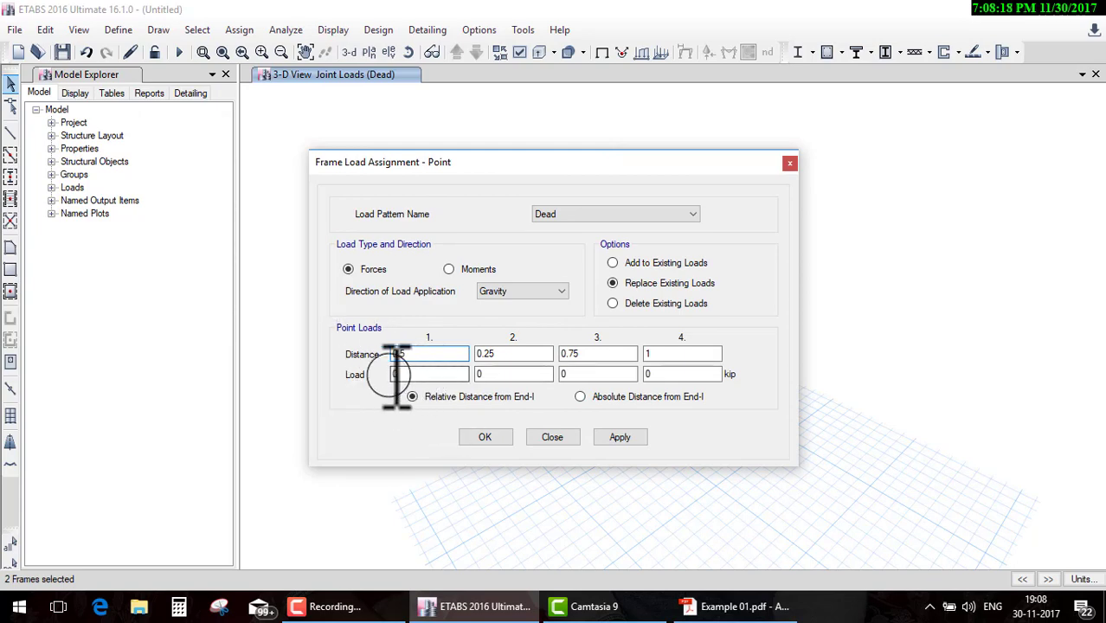
double_click(397, 375)
type("1")
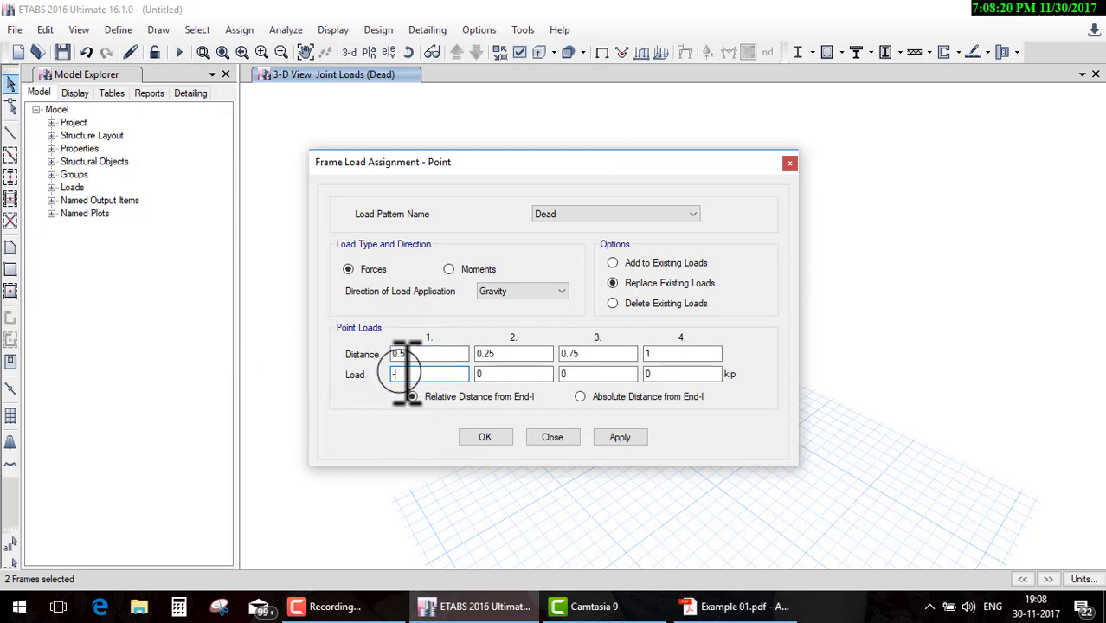
type("00")
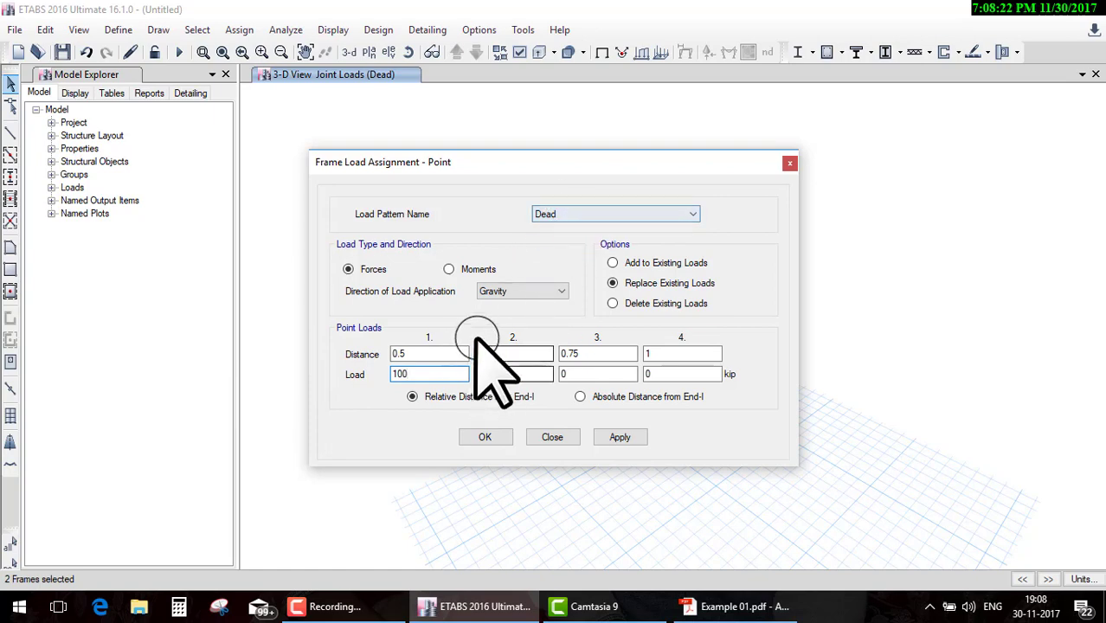
left_click(493, 437)
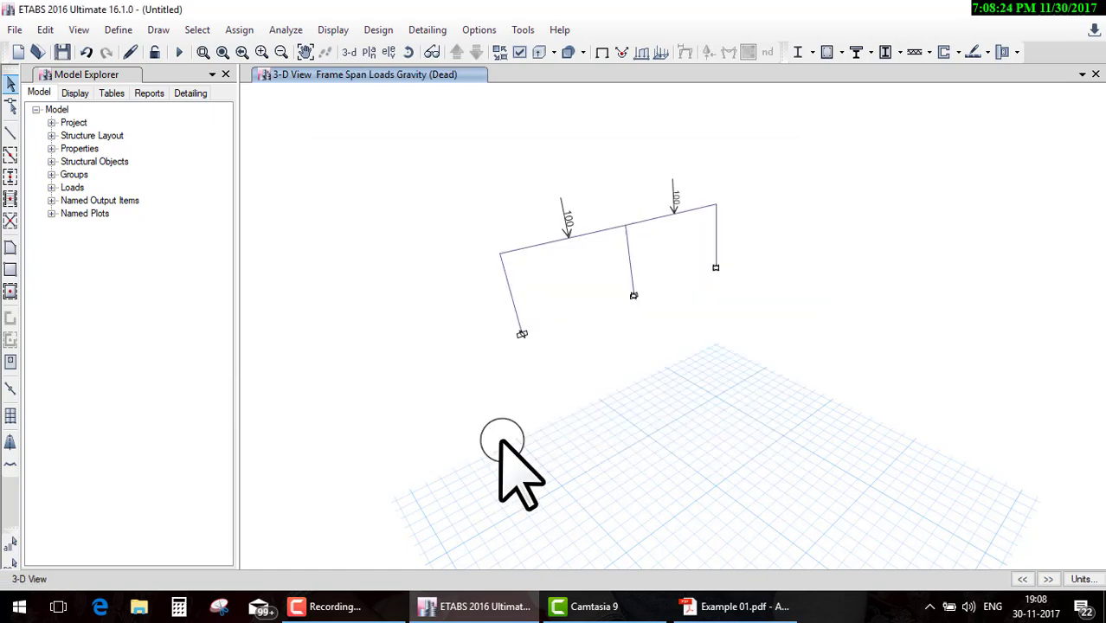
Step: Display frame loads together with joint loads and compare against the PDF loading
left_click(642, 52)
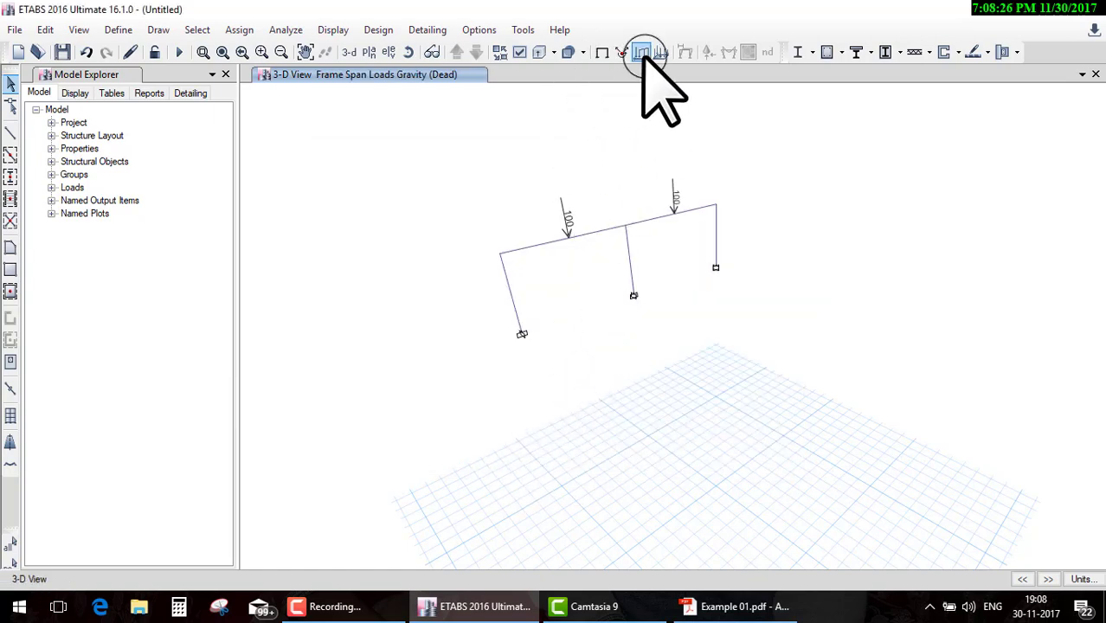
left_click(485, 432)
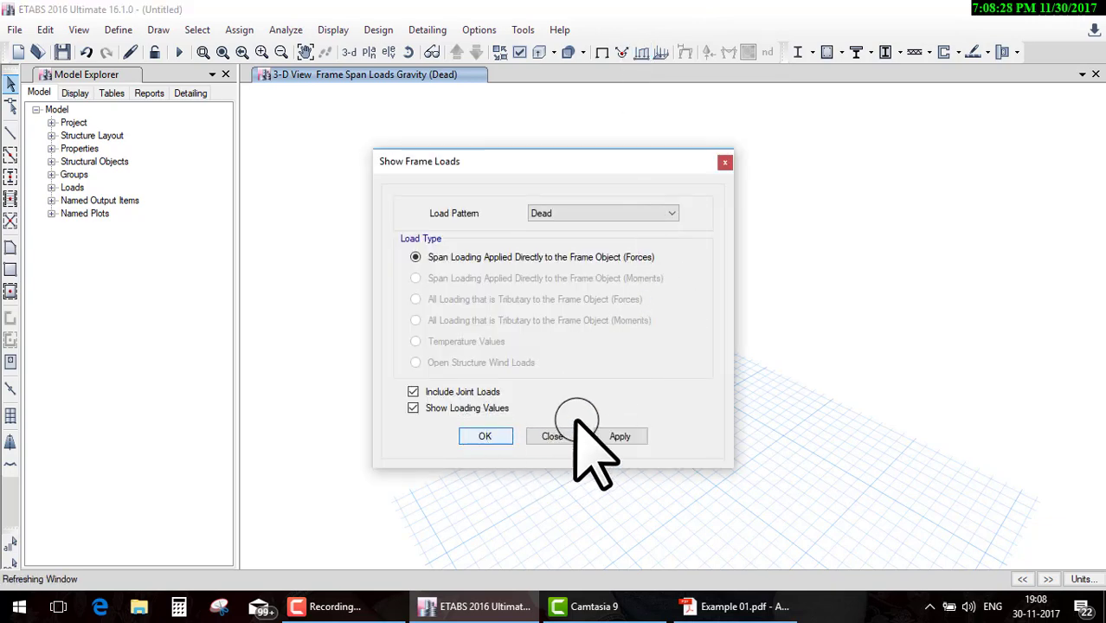
left_click(731, 606)
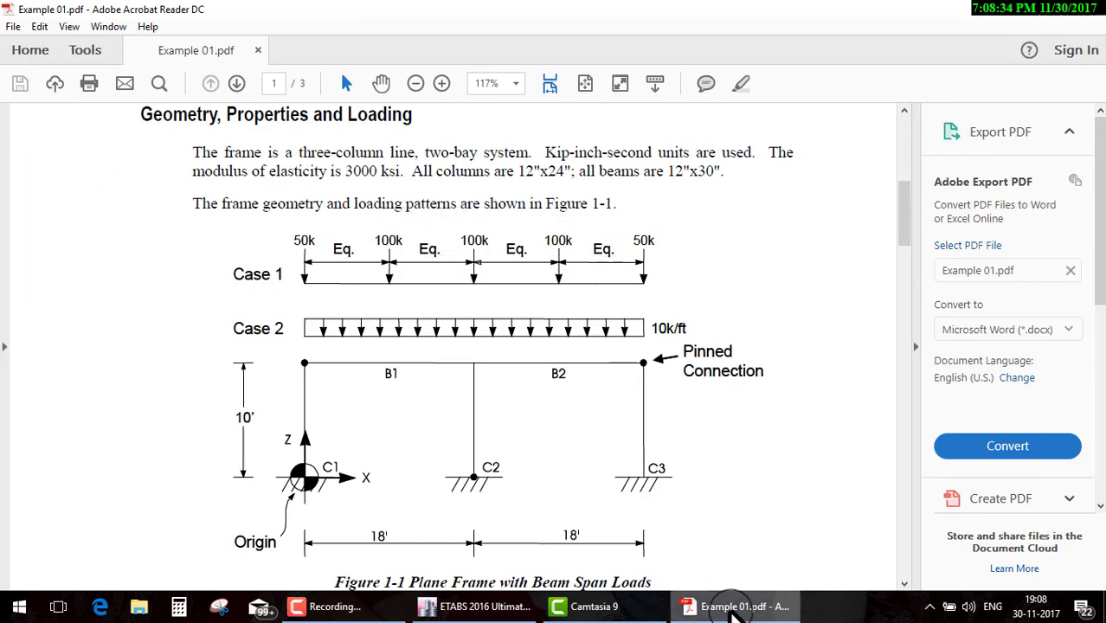
left_click(731, 611)
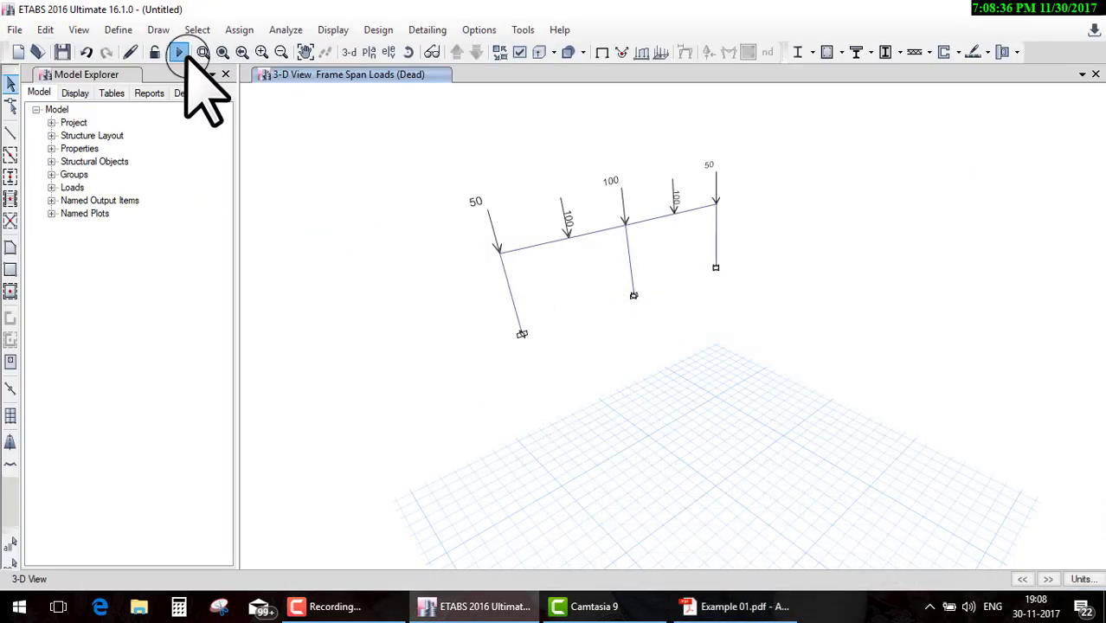
Step: Save the model as 'aa' and run the analysis to show the Dead-load deflected shape
key("ctrl+s")
type("a")
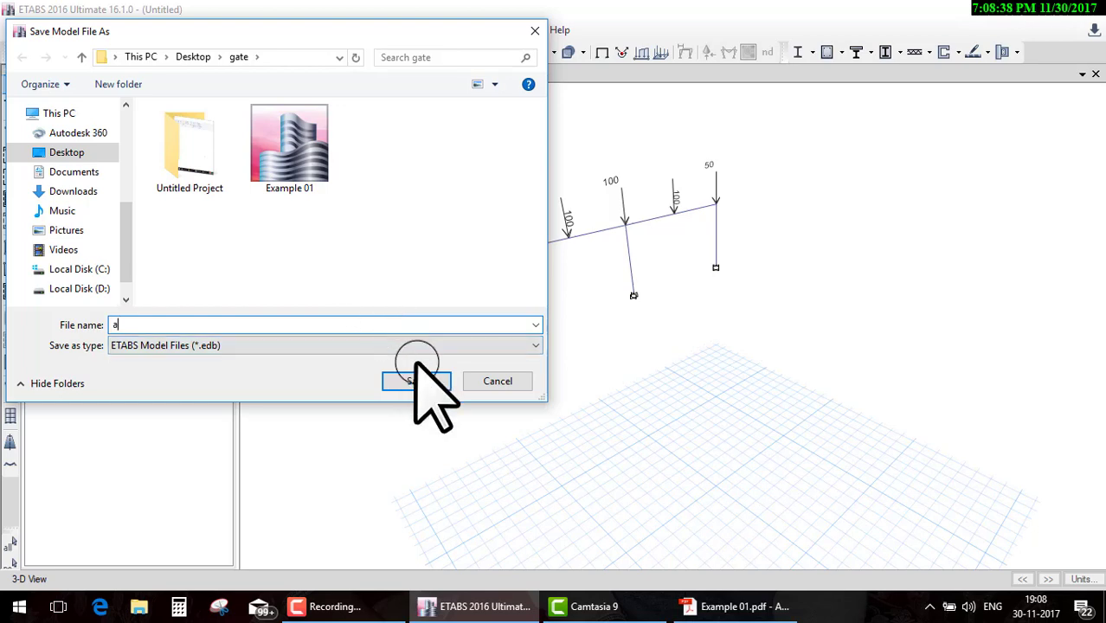
type("a")
left_click(420, 381)
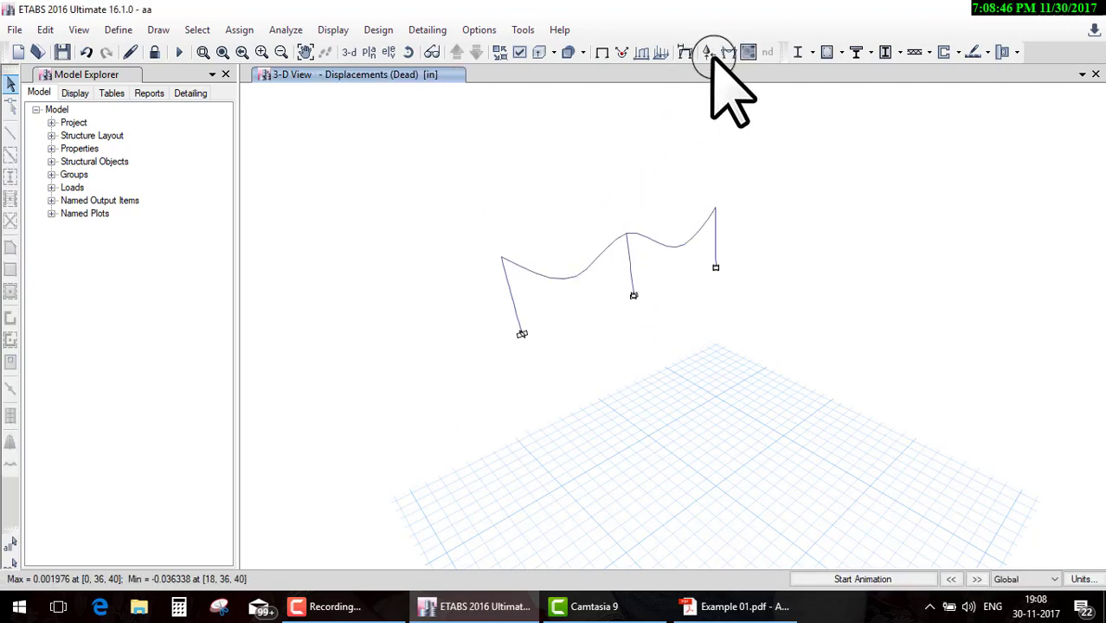
Step: Plot the Dead-case Moment 3-3 diagram with values at controlling stations, then switch to the PDF
left_click(728, 51)
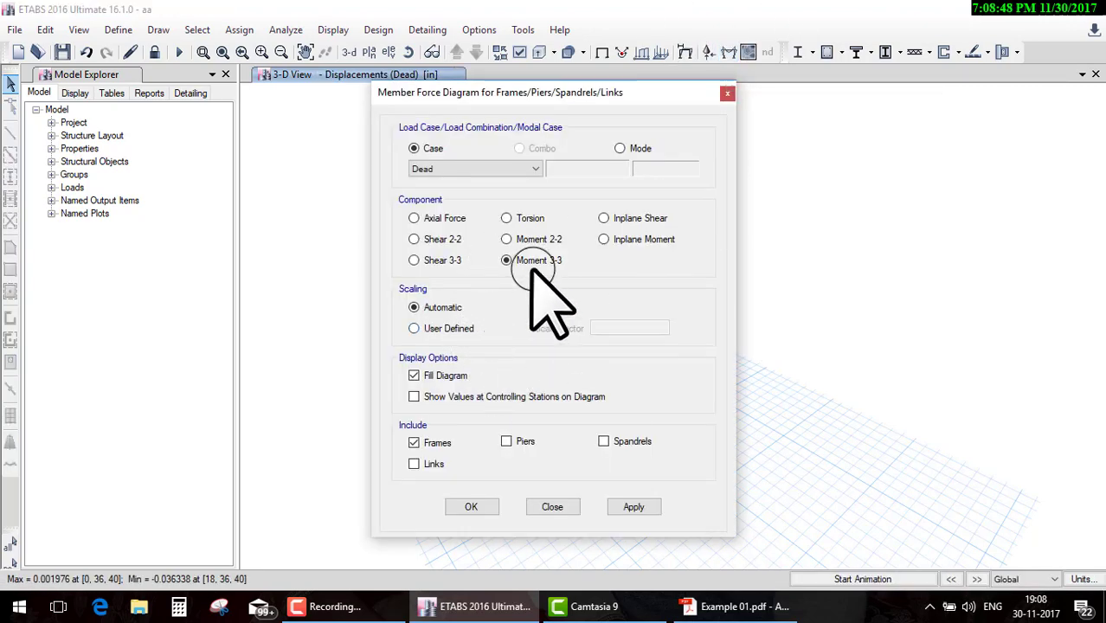
left_click(470, 507)
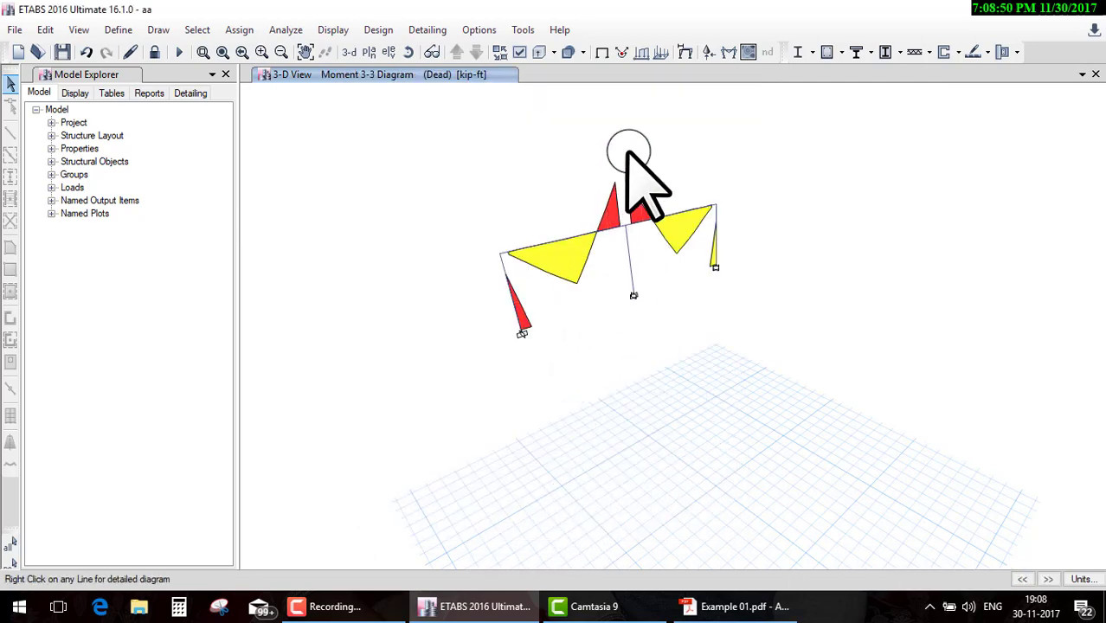
left_click(727, 54)
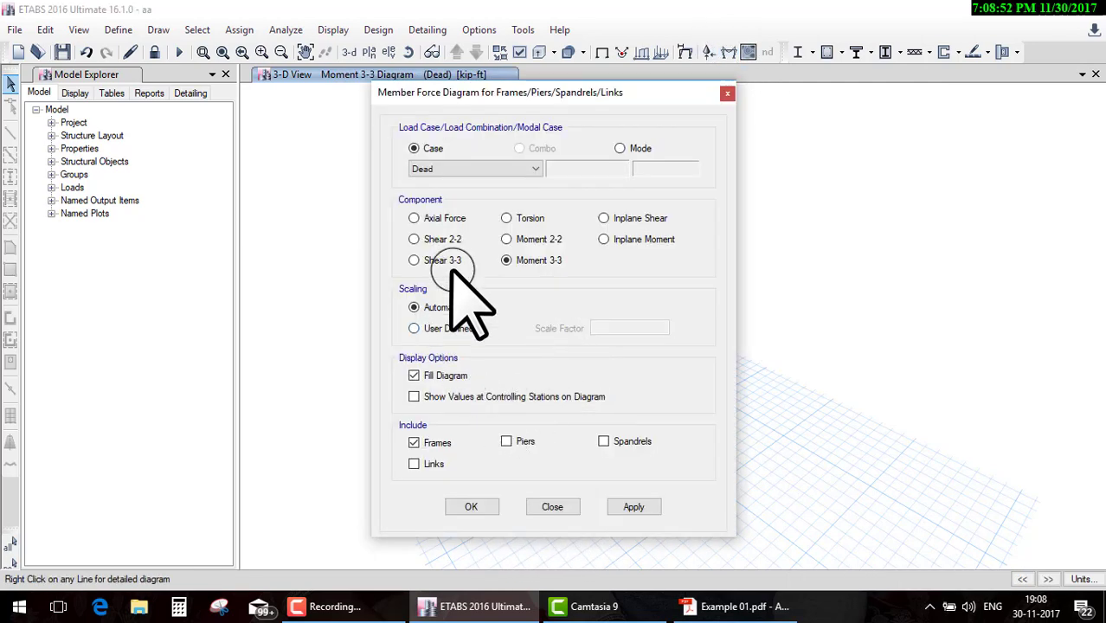
left_click(424, 396)
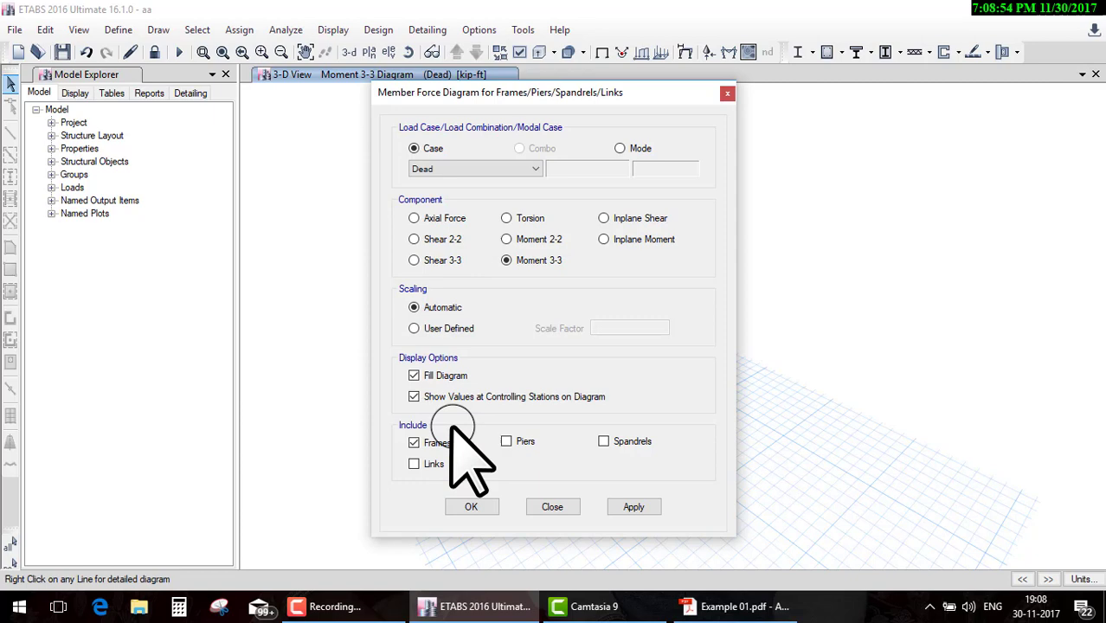
left_click(471, 507)
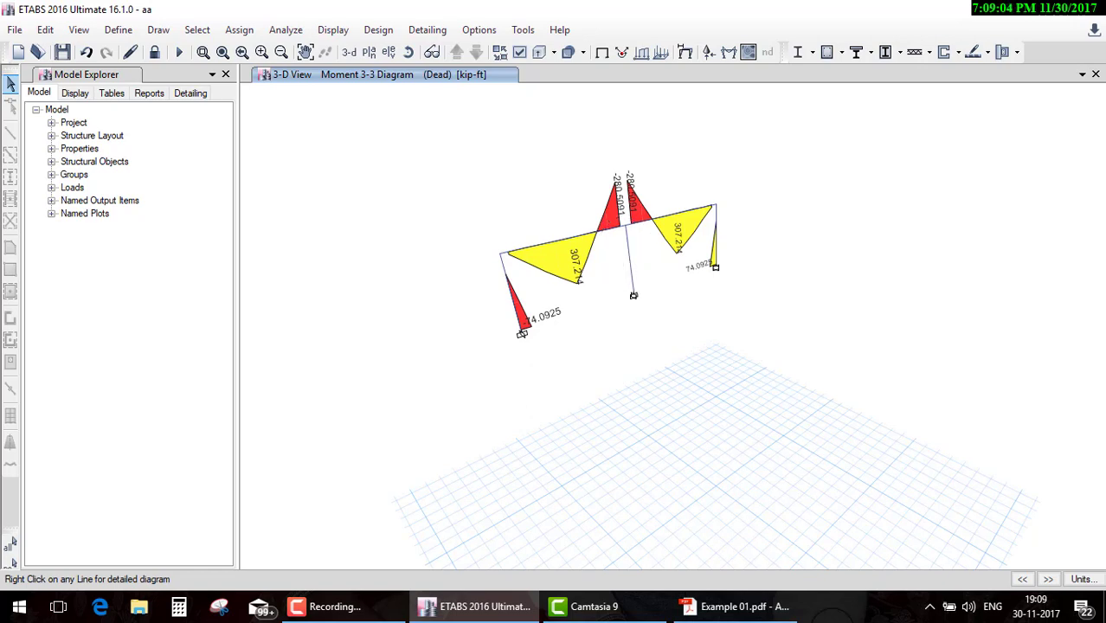
left_click(773, 607)
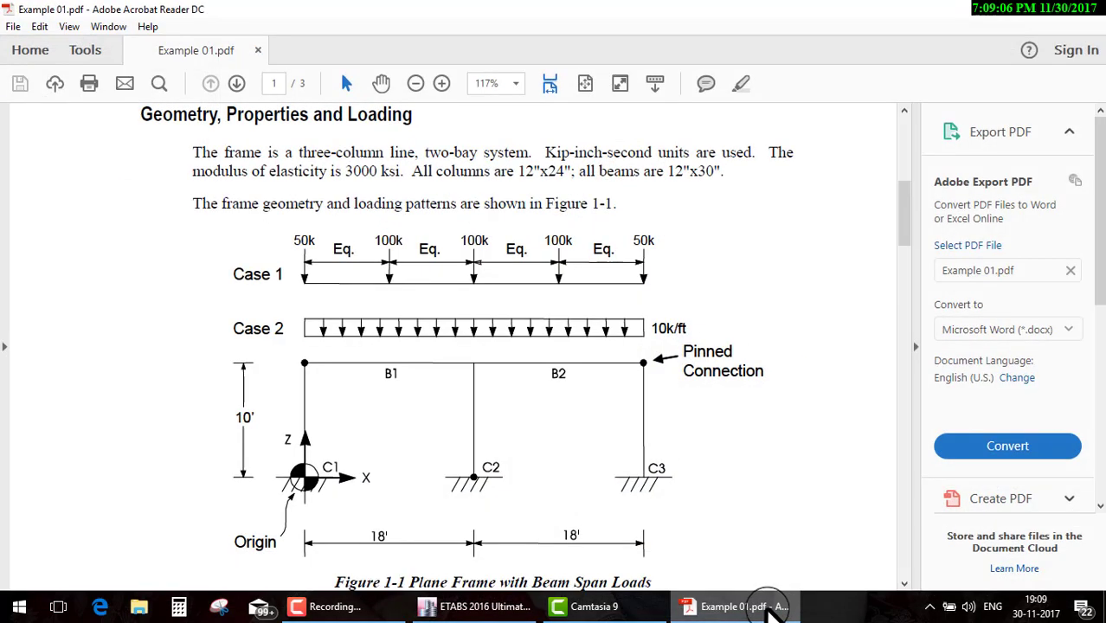
Step: Scroll the verification PDF down to the Beam B1 Case 1 comparison table
left_click(773, 607)
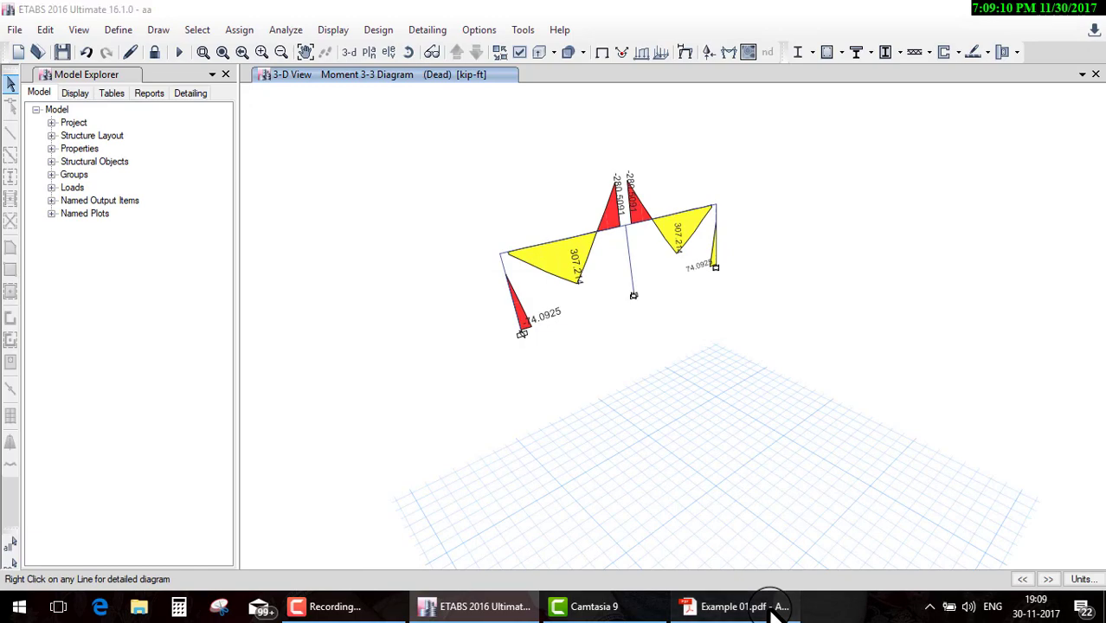
left_click(776, 608)
scroll(686, 450, "down", 3)
scroll(679, 446, "down", 5)
scroll(684, 450, "down", 5)
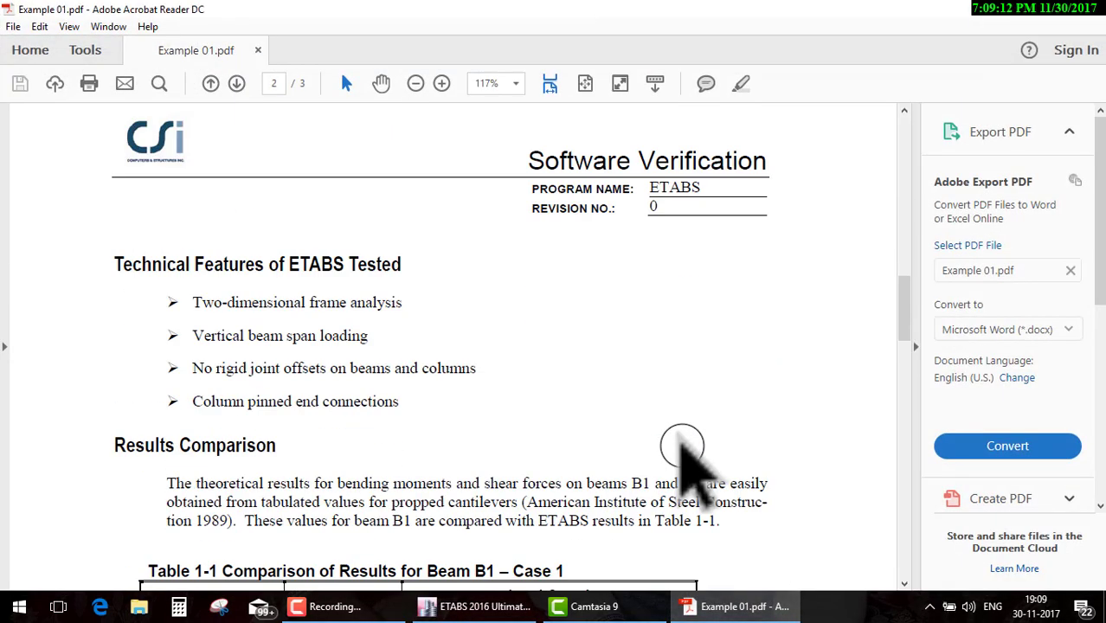
scroll(683, 450, "down", 5)
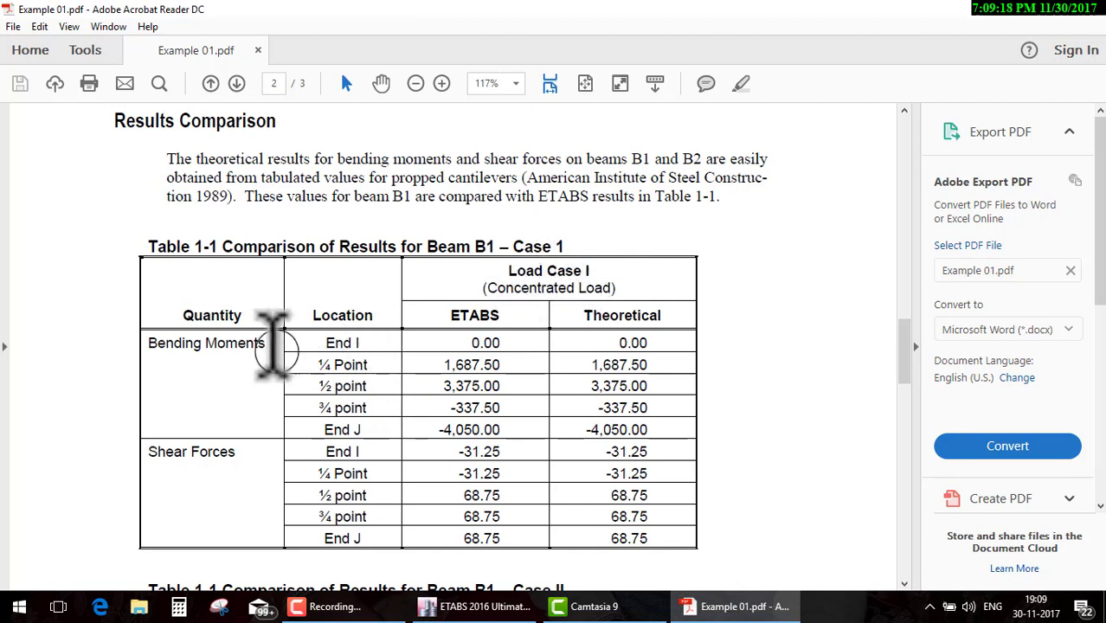
Step: Highlight Table 1-1's End I entry, then bring the ETABS moment diagram back to front
mouse_move(359, 343)
left_mouse_down()
mouse_move(312, 341)
mouse_move(489, 346)
left_mouse_up()
left_click(475, 606)
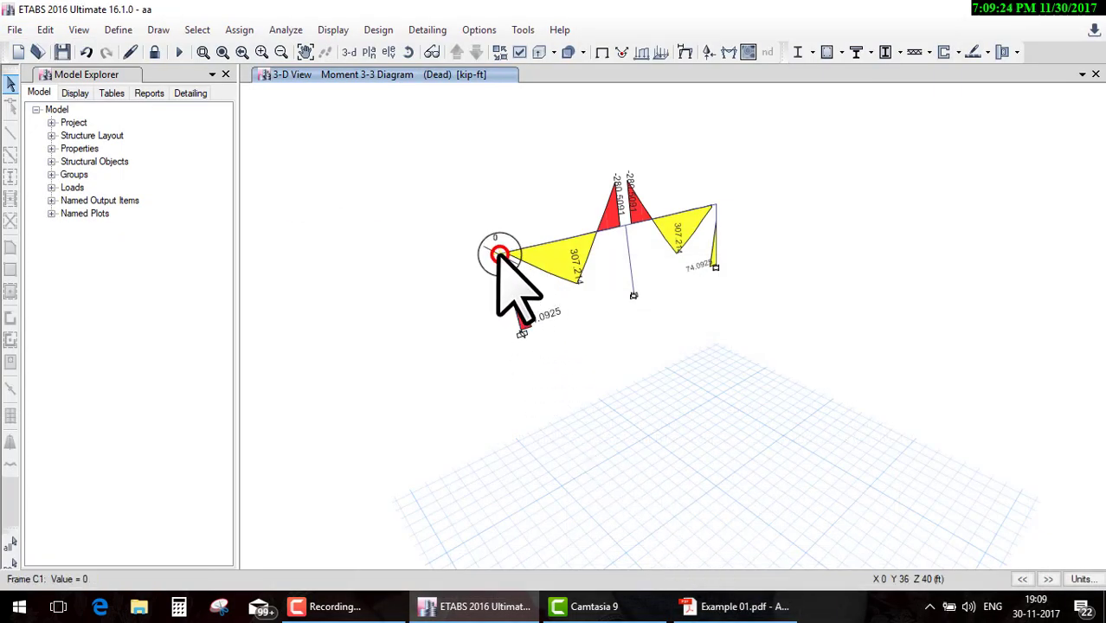
left_click(734, 606)
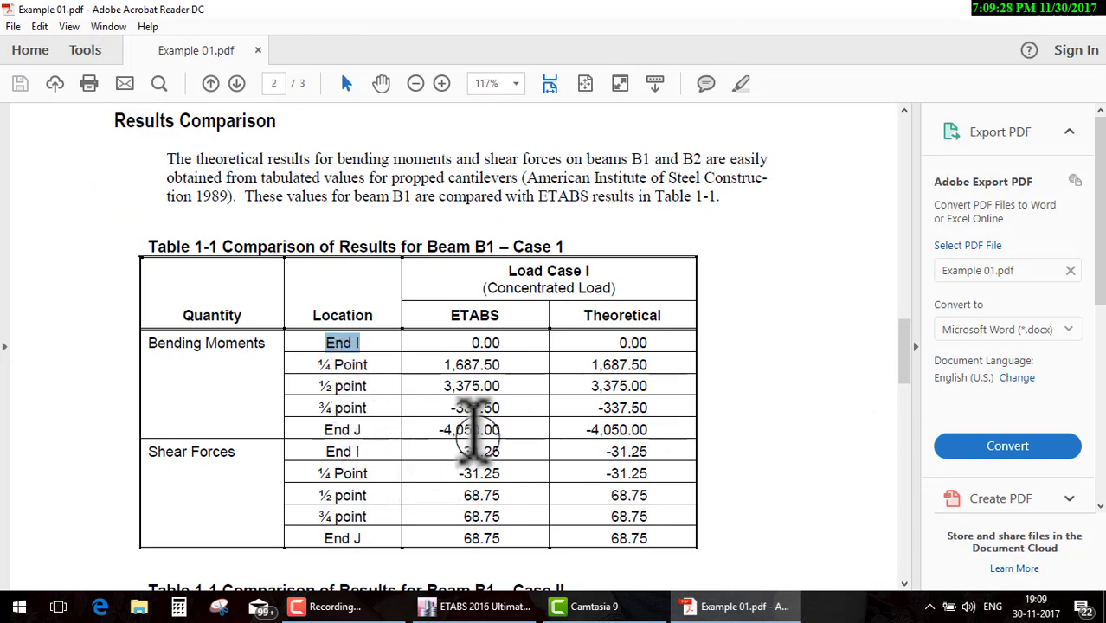
left_click(734, 607)
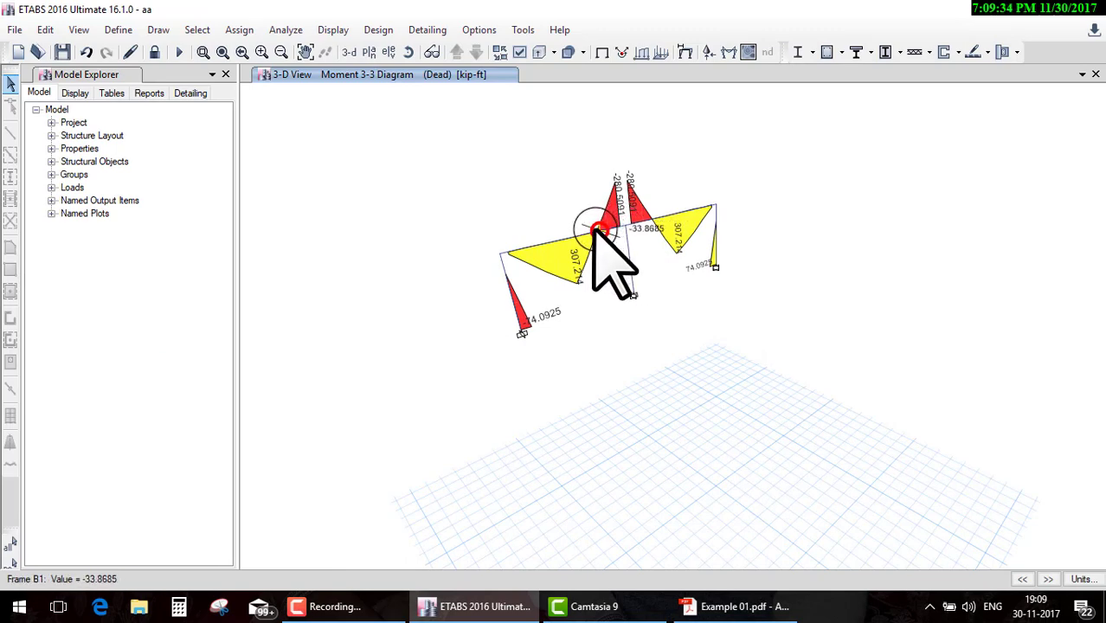
Step: Scroll beam B1's moment values to 18 ft, reading -280.5091 kip-ft, then show the PDF
right_click(594, 230)
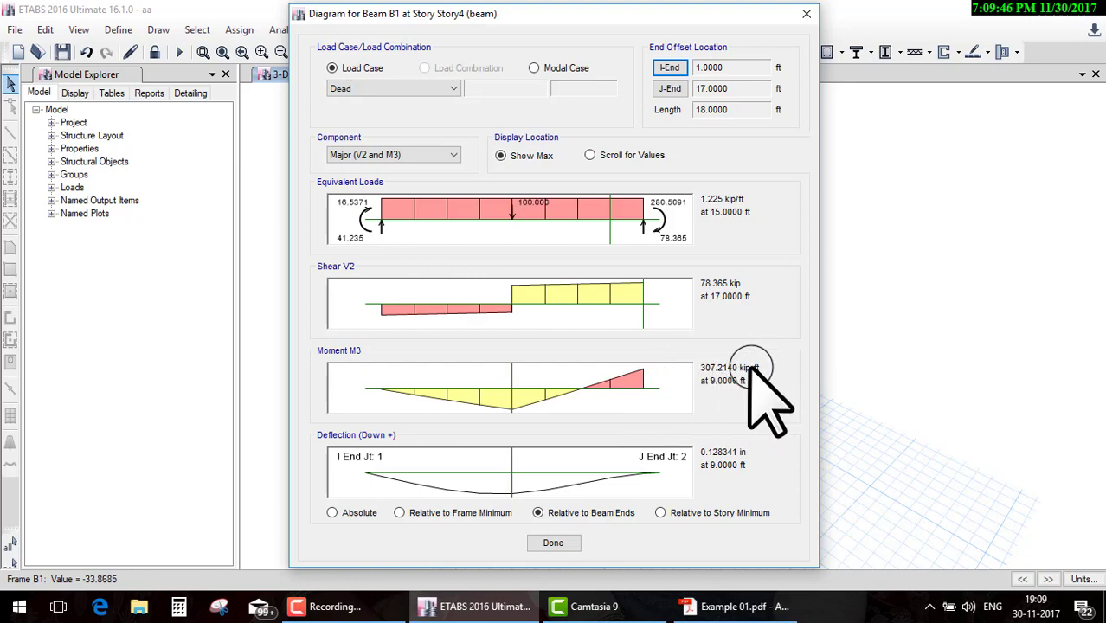
left_click(611, 232)
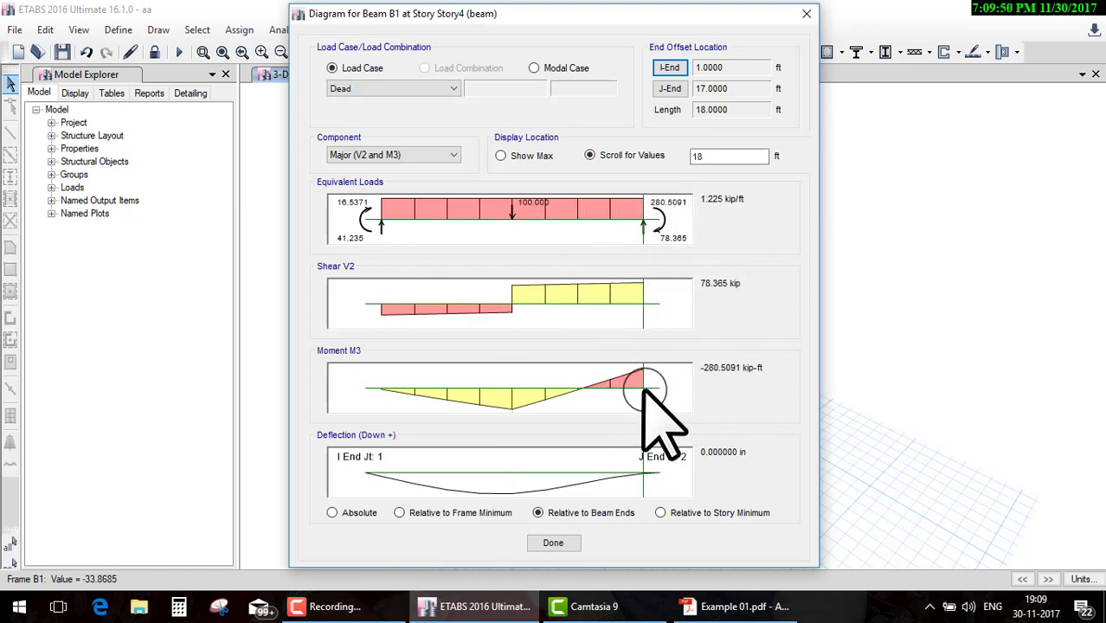
mouse_move(643, 221)
left_mouse_down()
mouse_move(565, 226)
mouse_move(657, 227)
mouse_move(732, 416)
left_mouse_up()
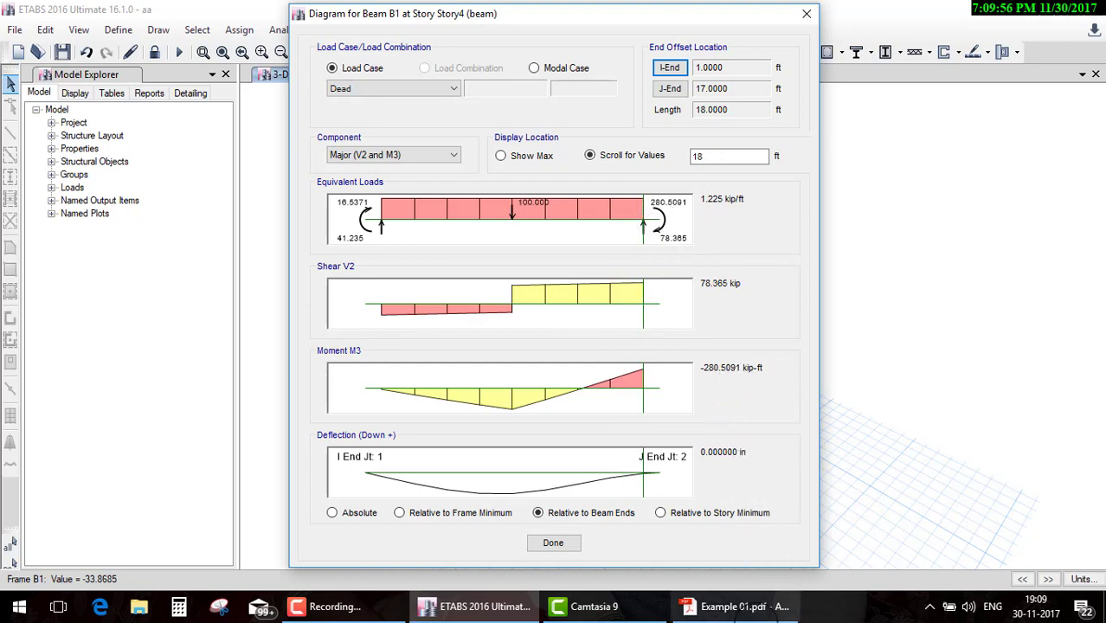
left_click(737, 606)
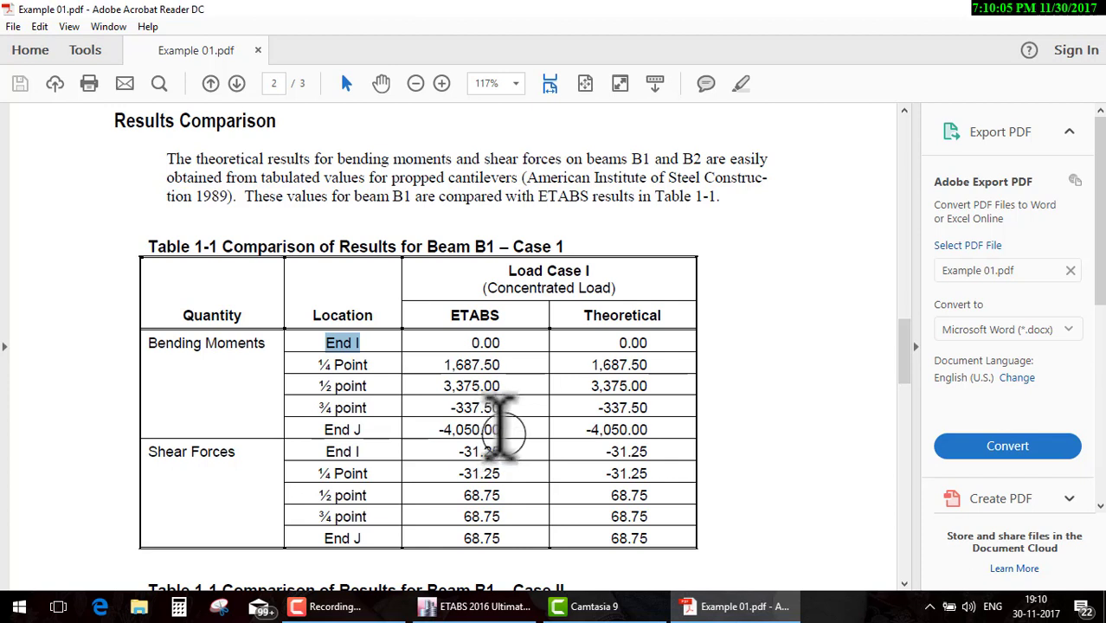
Step: Select the End J moment -4,050.00 in the Case 1 table and go back to ETABS
left_click_drag(501, 429, 439, 430)
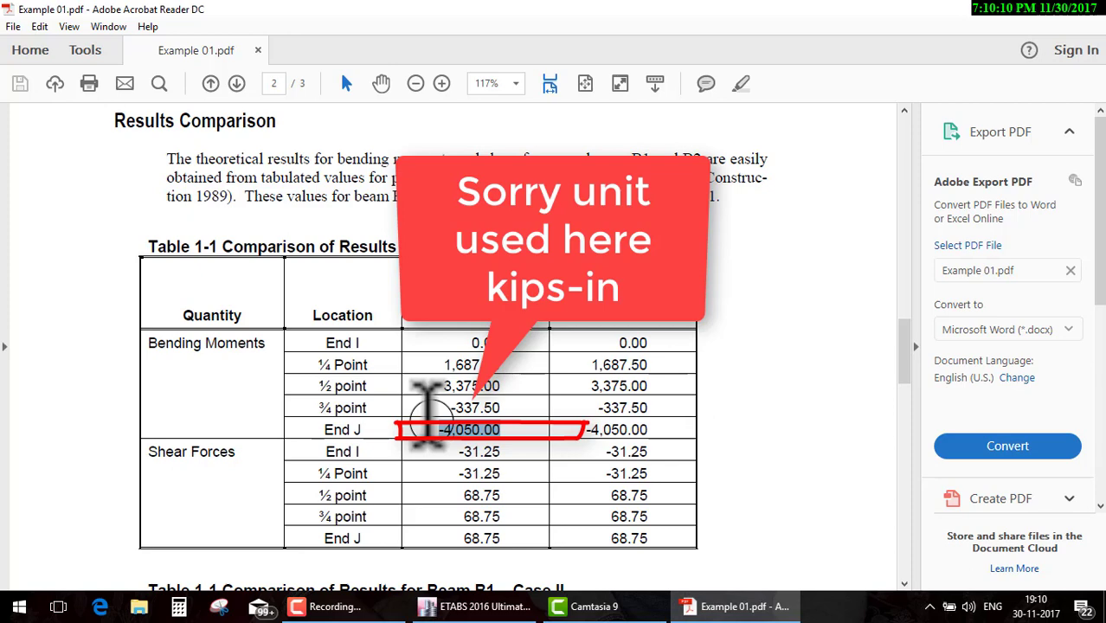
left_click(474, 606)
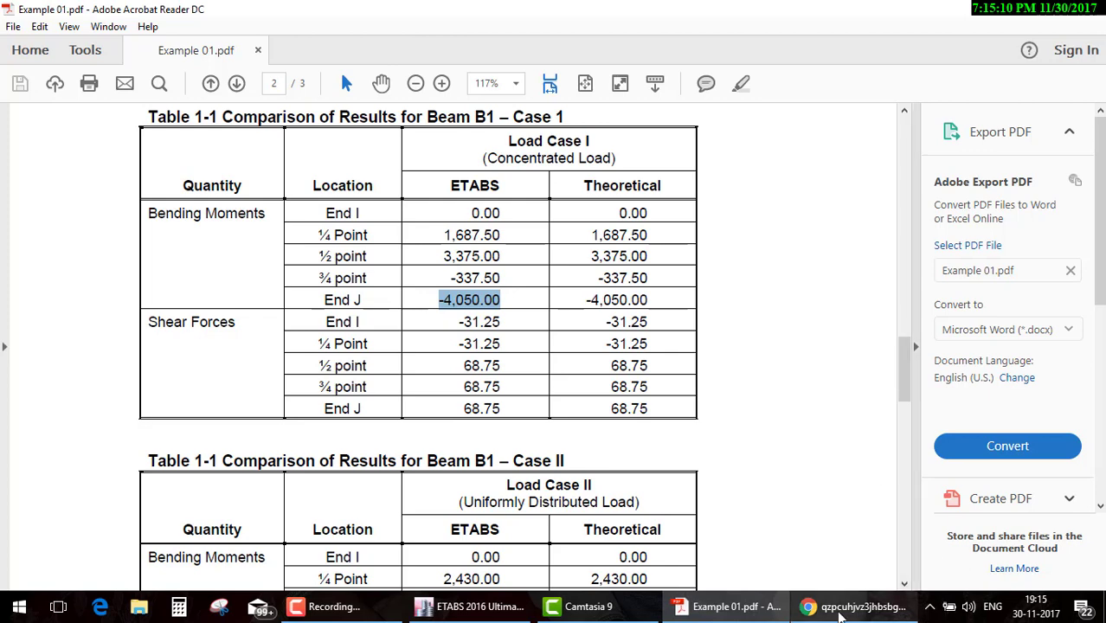
left_click(779, 611)
Step: Switch the ETABS display units to consistent inch and kip units
left_click(1078, 581)
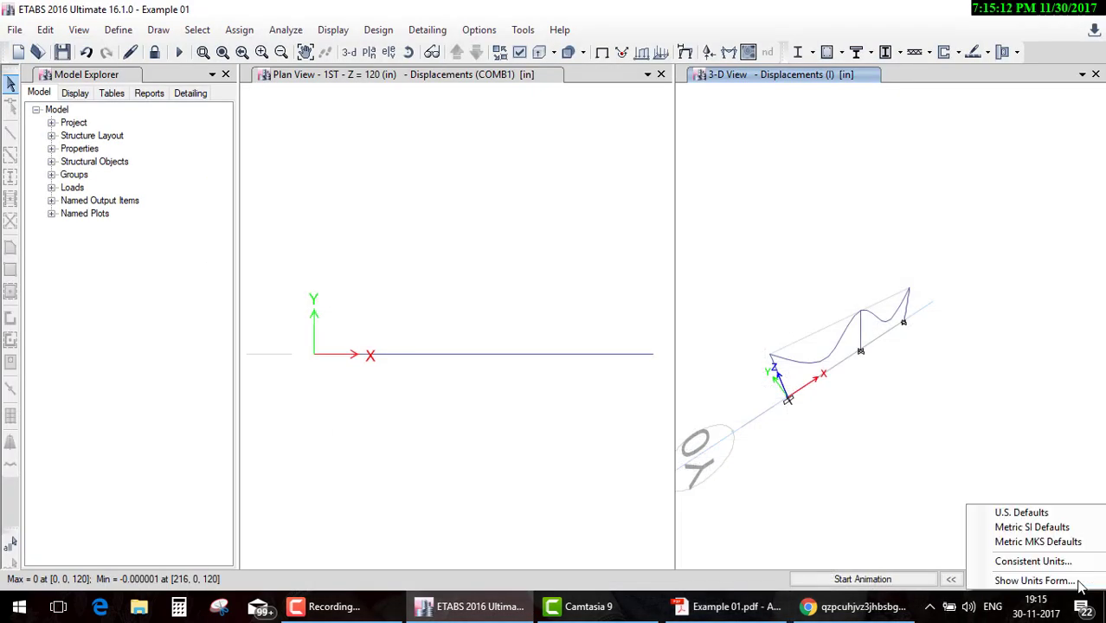
left_click(1030, 563)
left_click(518, 181)
left_click(551, 168)
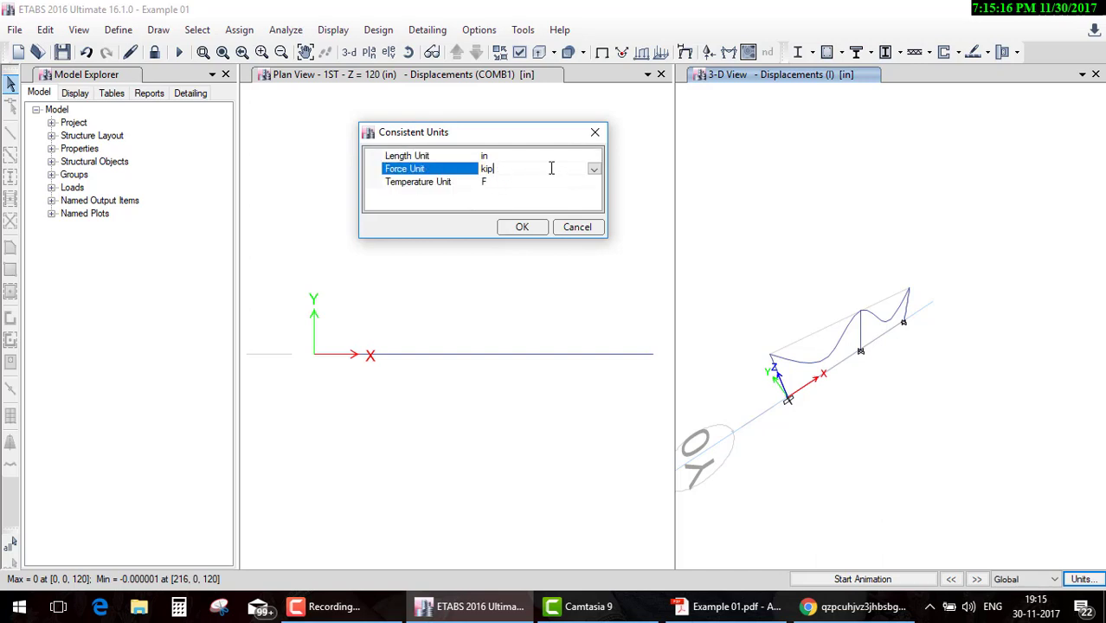
left_click(594, 169)
left_click(500, 201)
left_click(520, 228)
Step: Show the case I Moment 3-3 diagram and scroll beam B1's values to -4049.997 kip-in
left_click(745, 55)
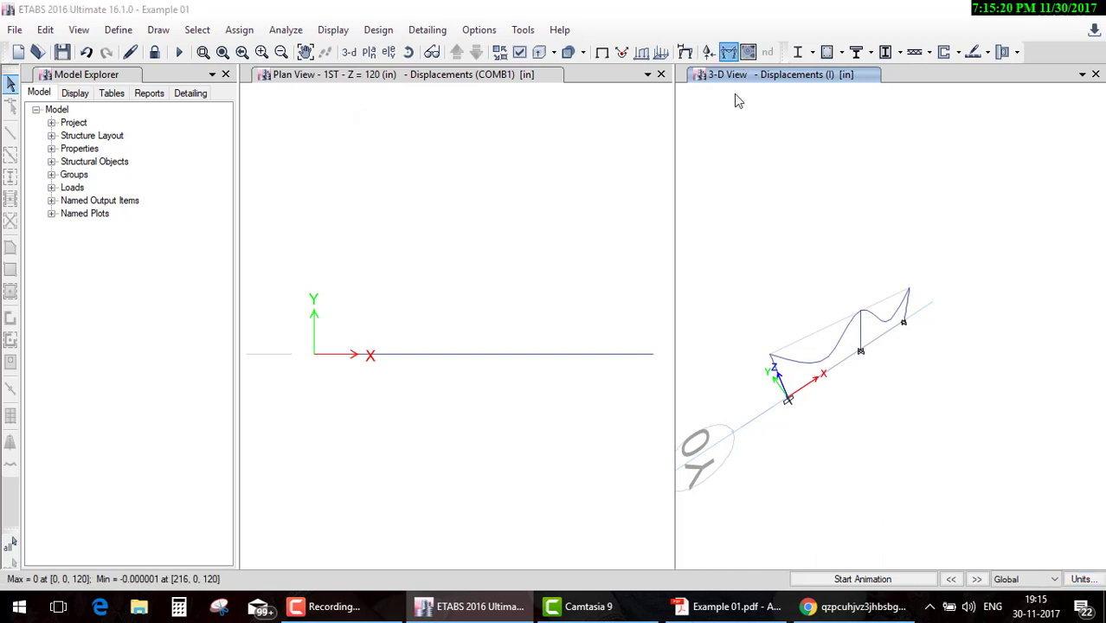
left_click(471, 507)
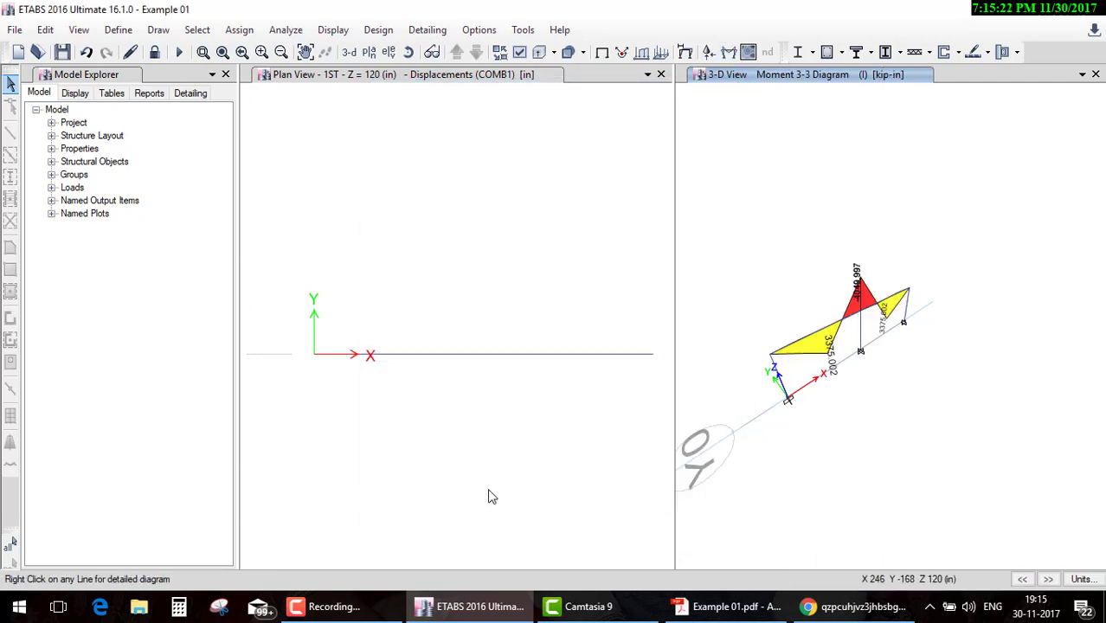
right_click(837, 325)
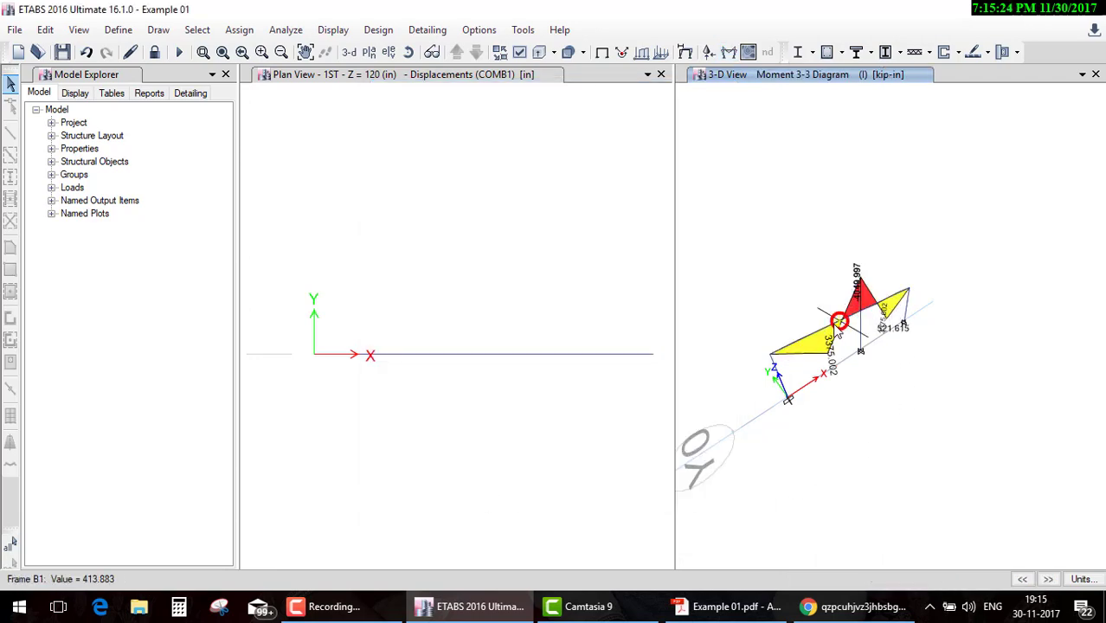
left_click(589, 155)
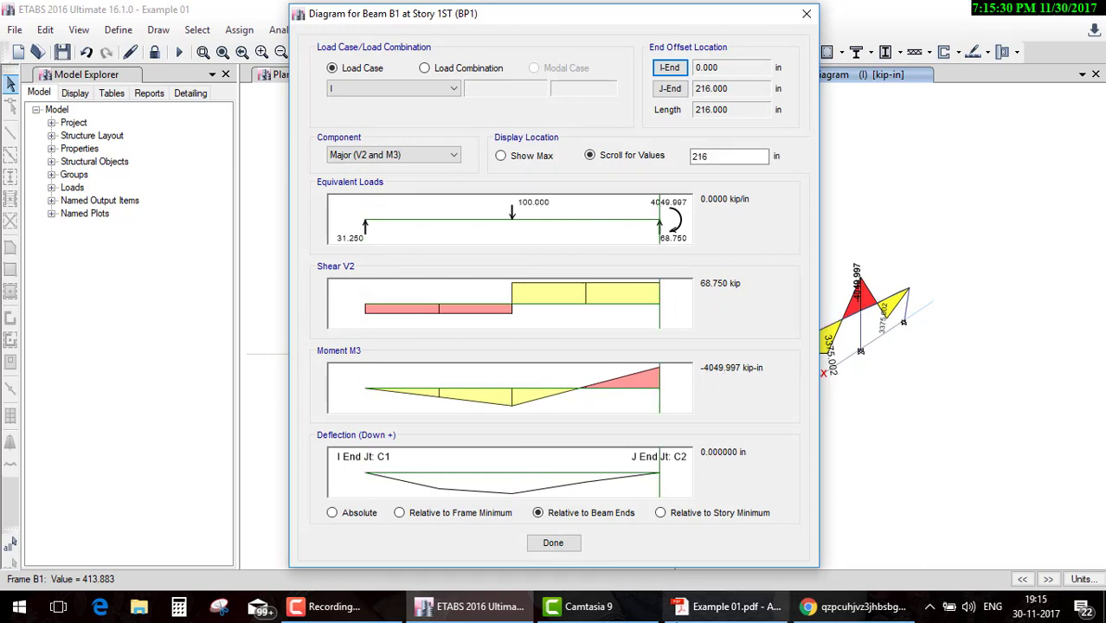
Step: Check B1's -4049.997 kip-in end moment against the PDF, close the beam diagram, reopen the PDF
left_click(729, 606)
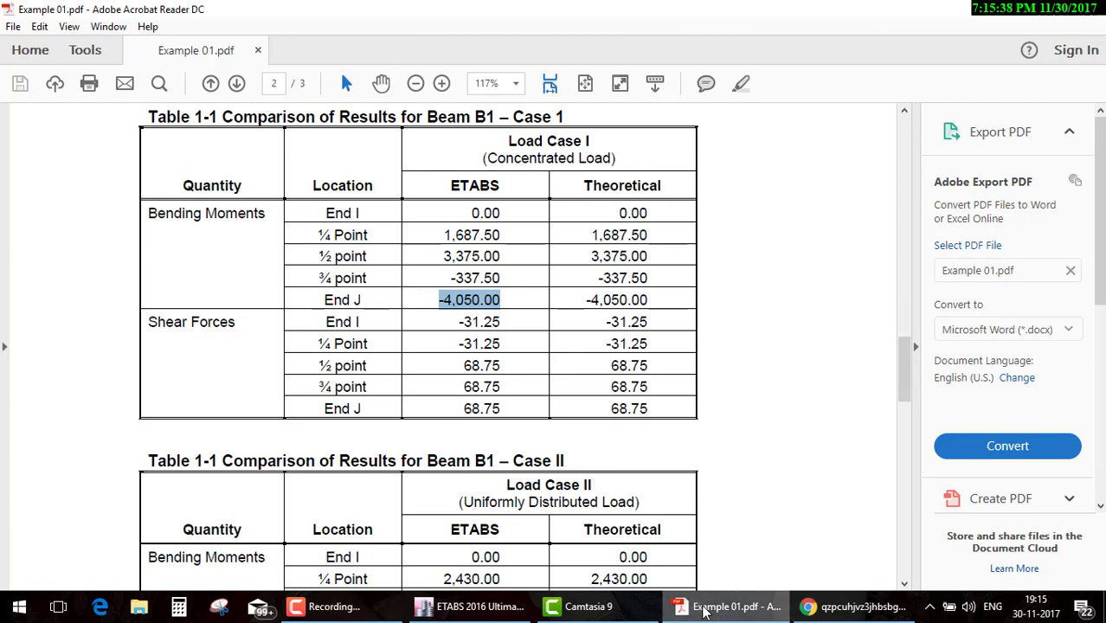
key("alt+Tab")
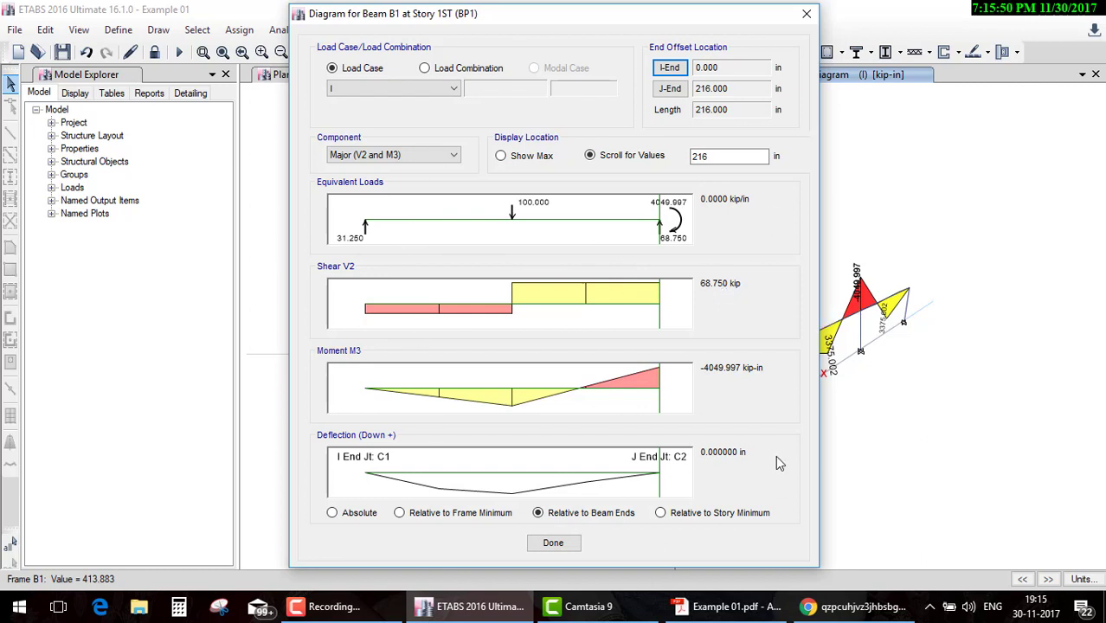
left_click(805, 14)
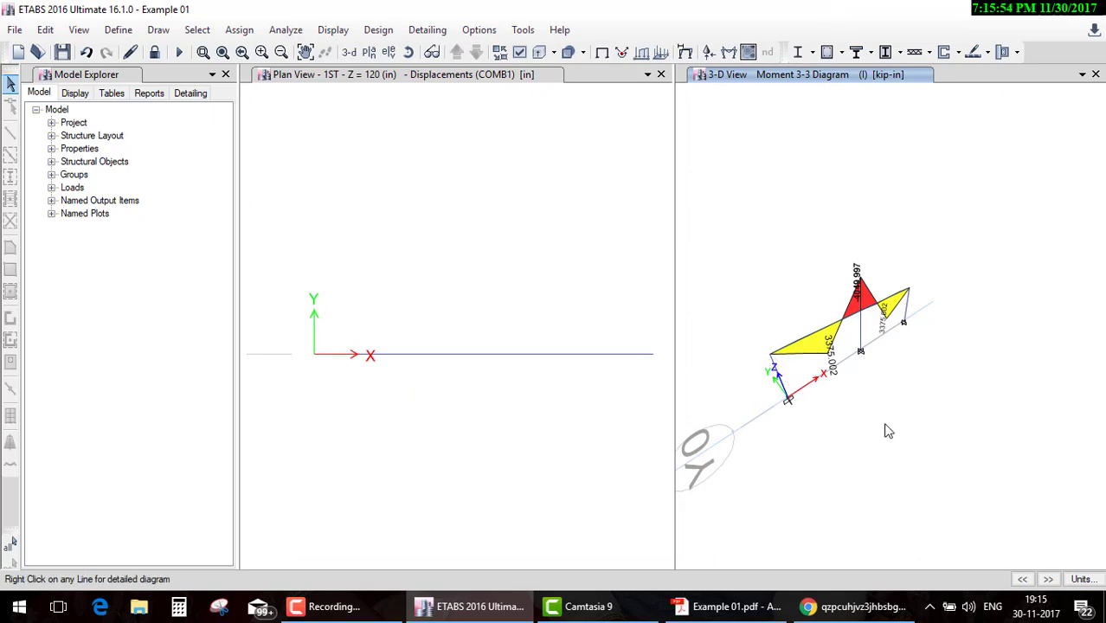
left_click(718, 607)
Step: Scroll to the Case II uniform-load table, select its header, view page 3, then return to ETABS
scroll(604, 303, "down", 3)
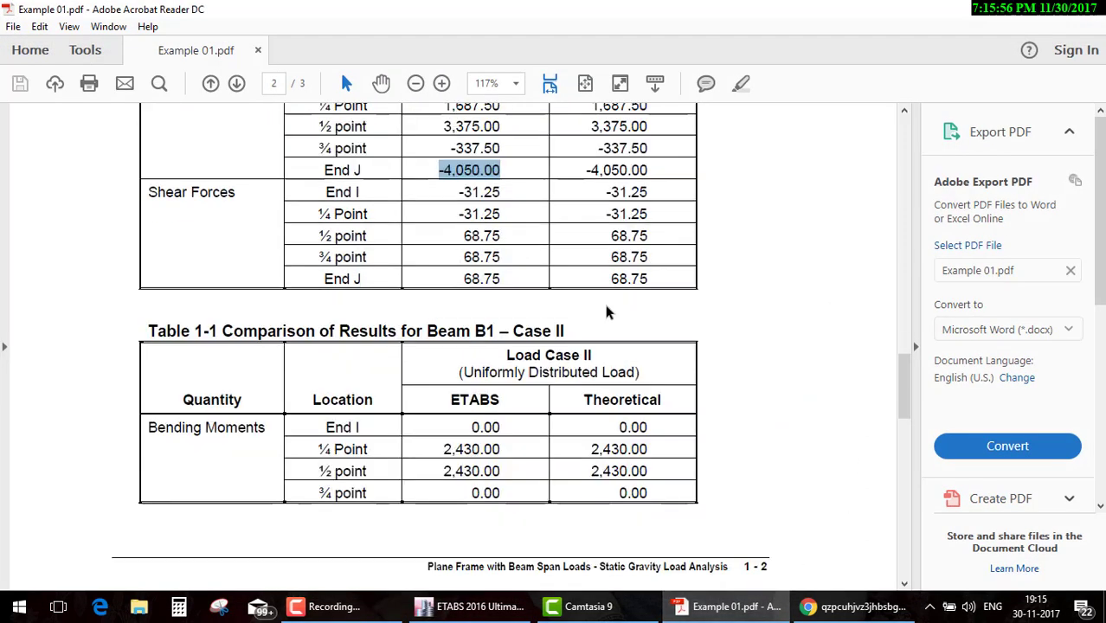
scroll(606, 307, "down", 3)
left_click_drag(474, 243, 371, 320)
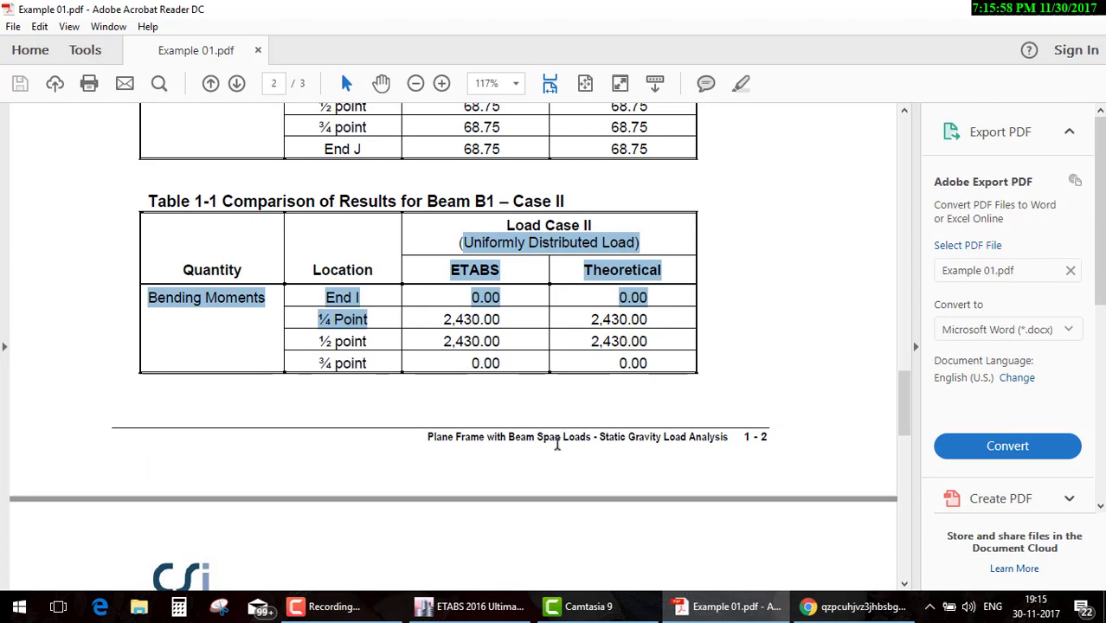
scroll(664, 372, "down", 3)
scroll(666, 374, "down", 2)
scroll(666, 375, "down", 2)
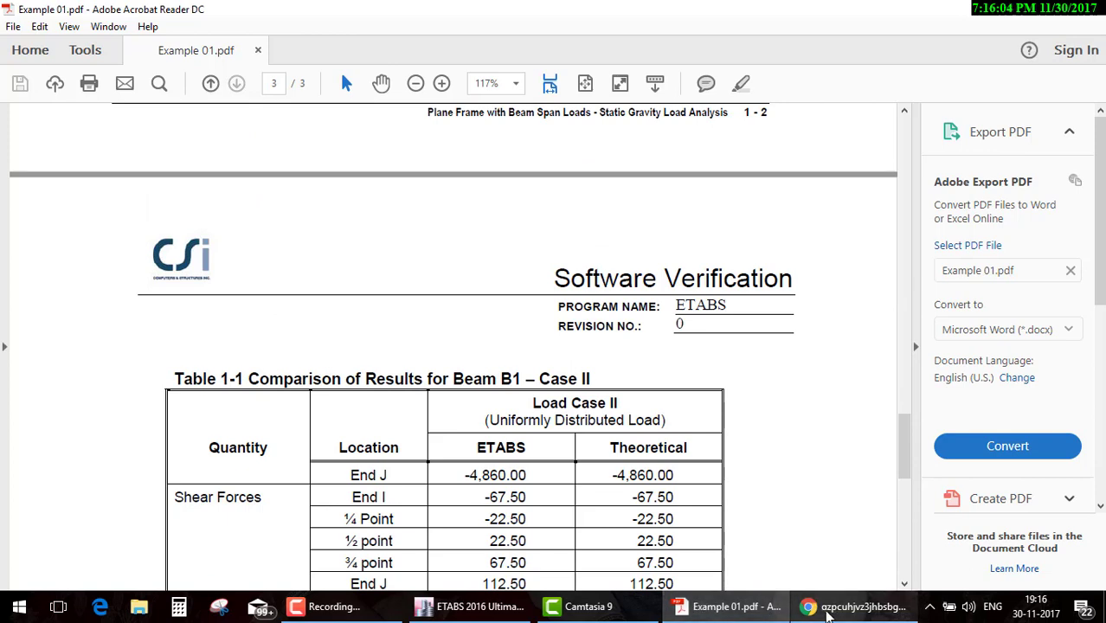
left_click(727, 607)
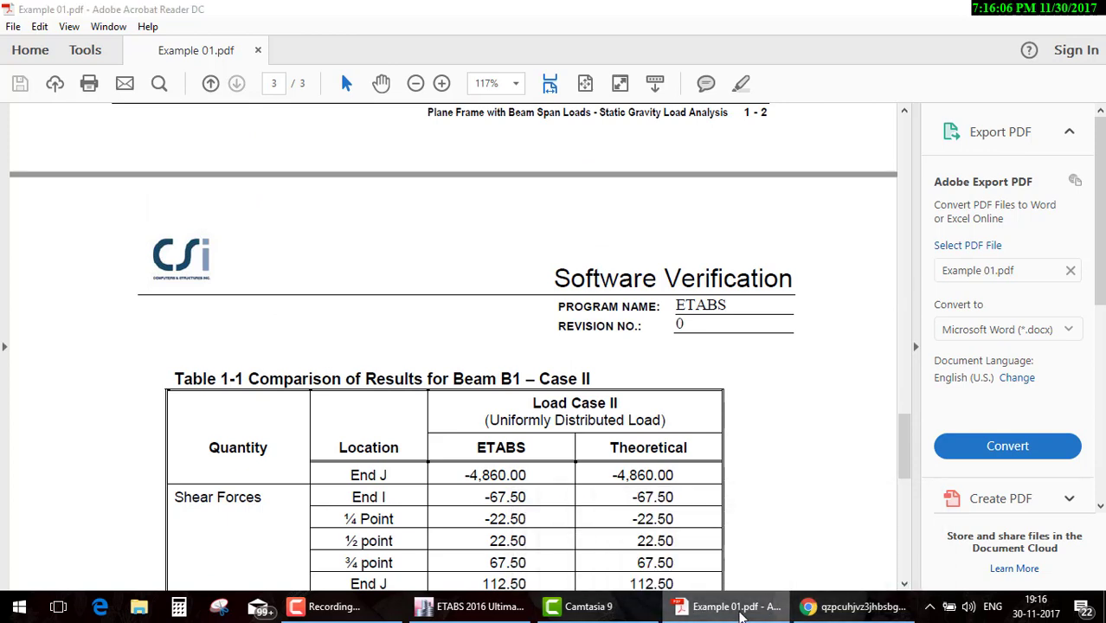
Step: Open Help > Documentation and expand the Verification node to show the analysis and design example categories
left_click(560, 29)
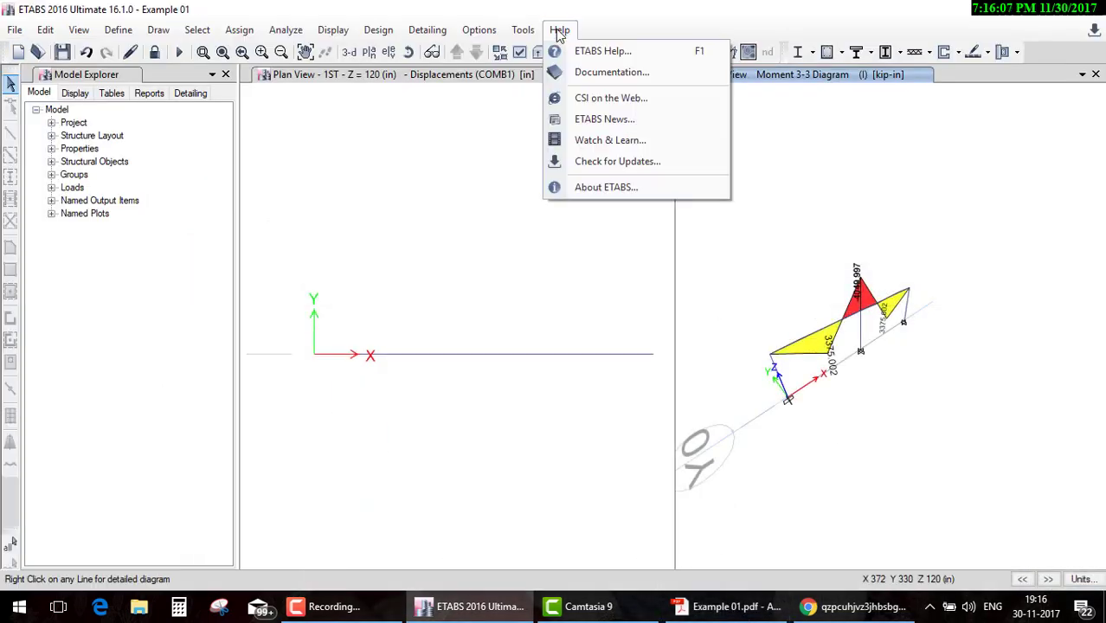
left_click(596, 72)
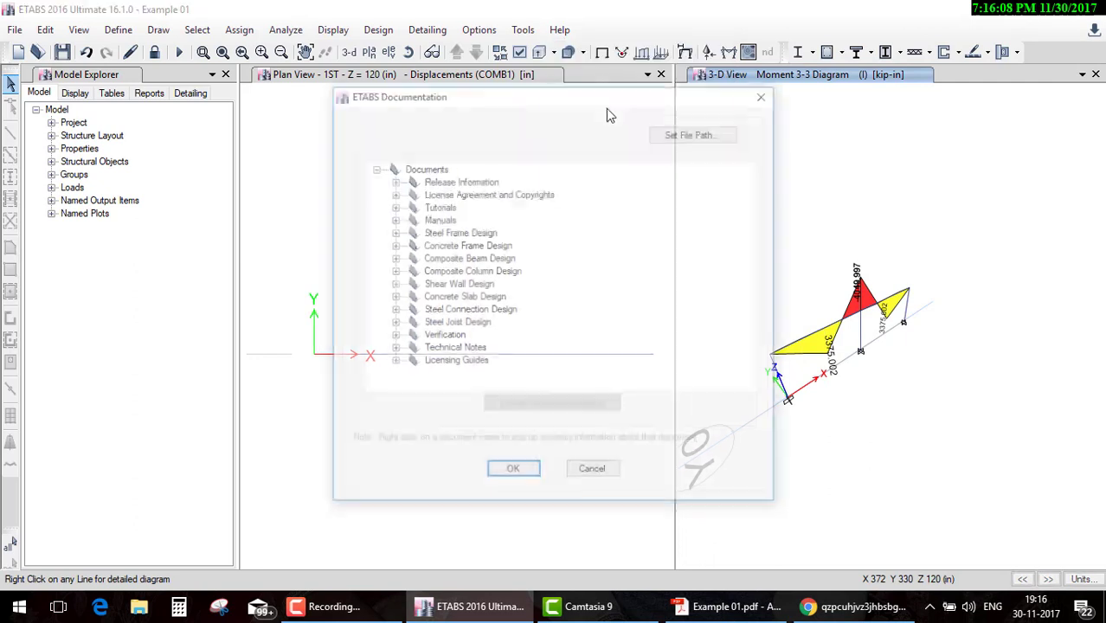
left_click(393, 363)
left_click(394, 324)
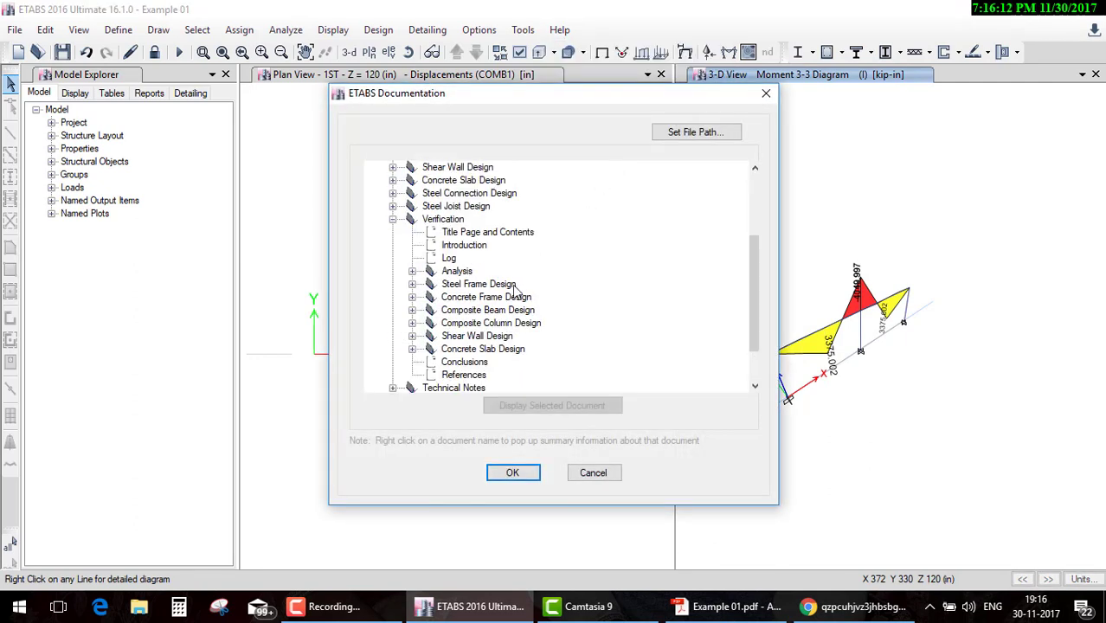